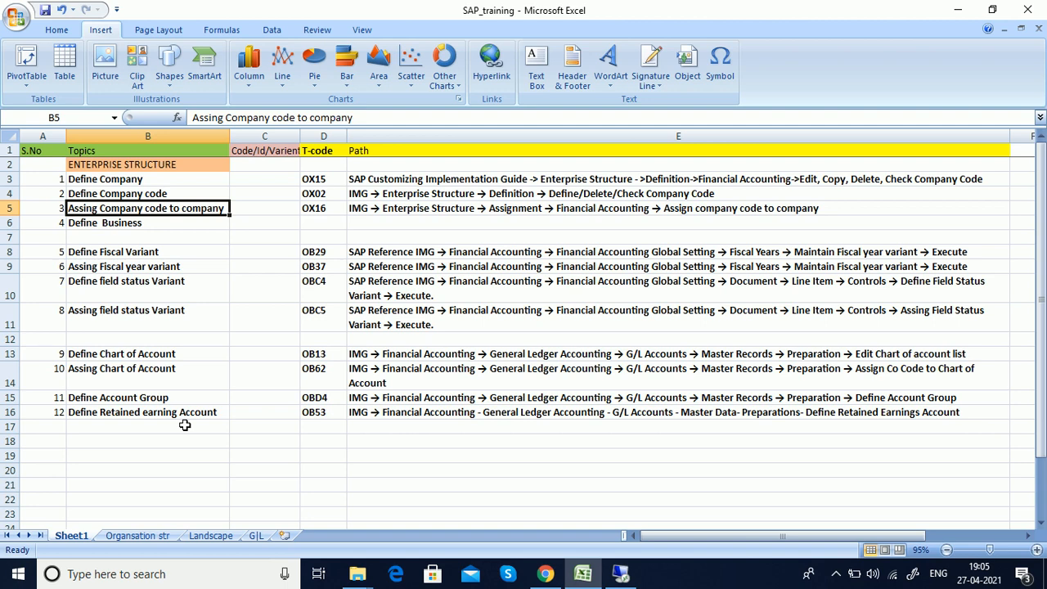
# Step: Review the Organsation str chart and the Landscape sheets in the Excel workbook
pyautogui.click(138, 536)
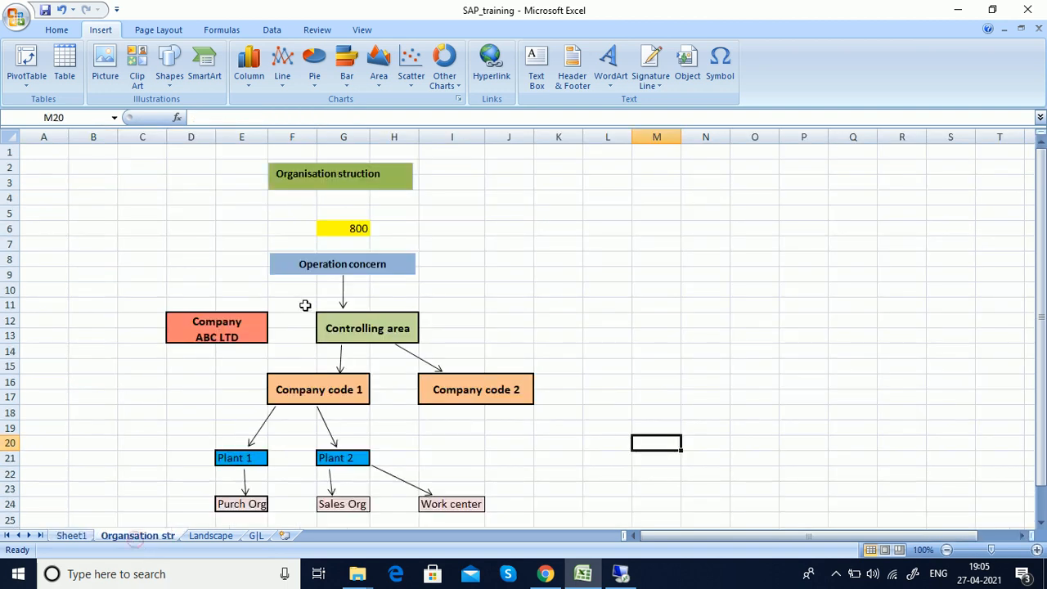
pyautogui.scroll(-1, 551, 355)
pyautogui.scroll(1, 532, 416)
pyautogui.click(211, 536)
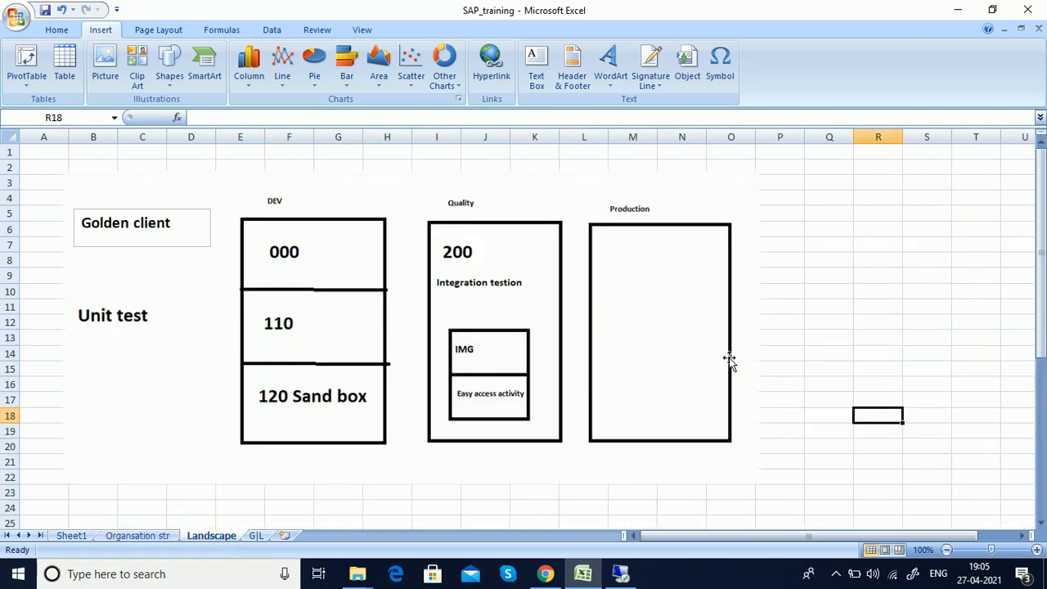
pyautogui.click(136, 536)
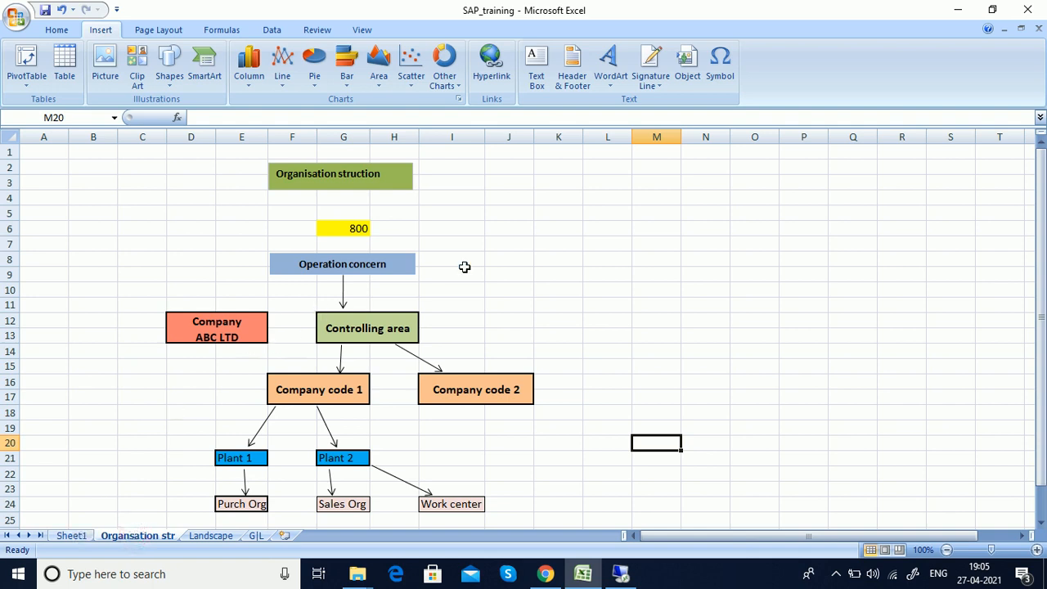
pyautogui.scroll(-1, 573, 237)
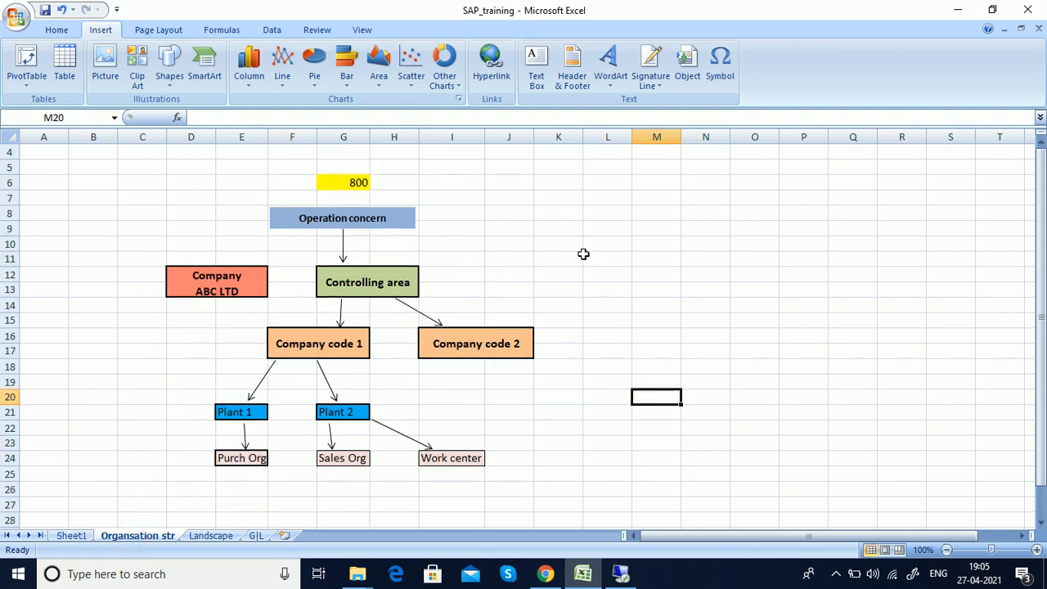
pyautogui.scroll(1, 563, 299)
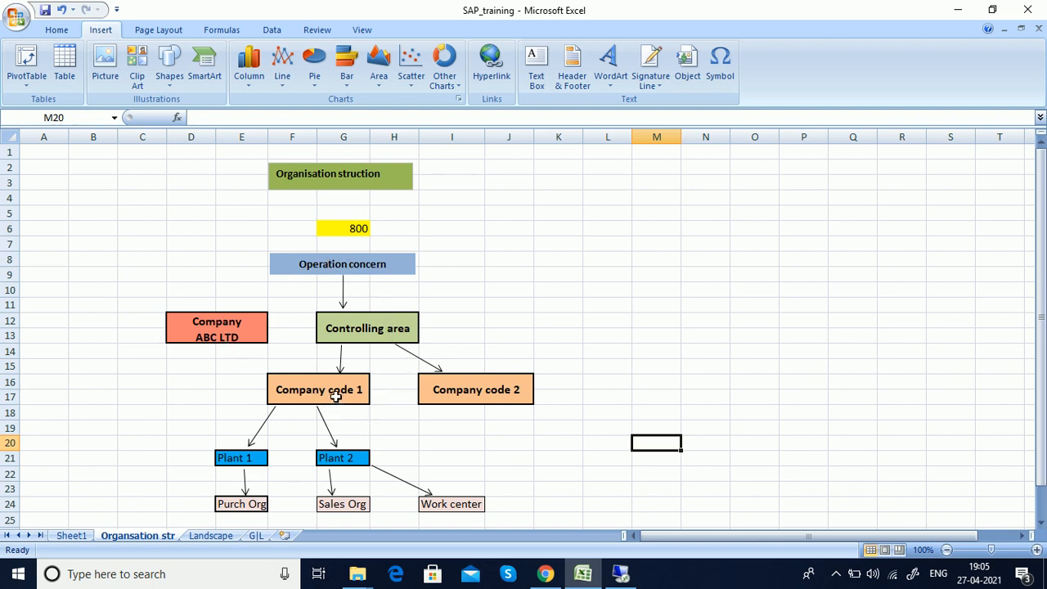
pyautogui.scroll(-1, 467, 419)
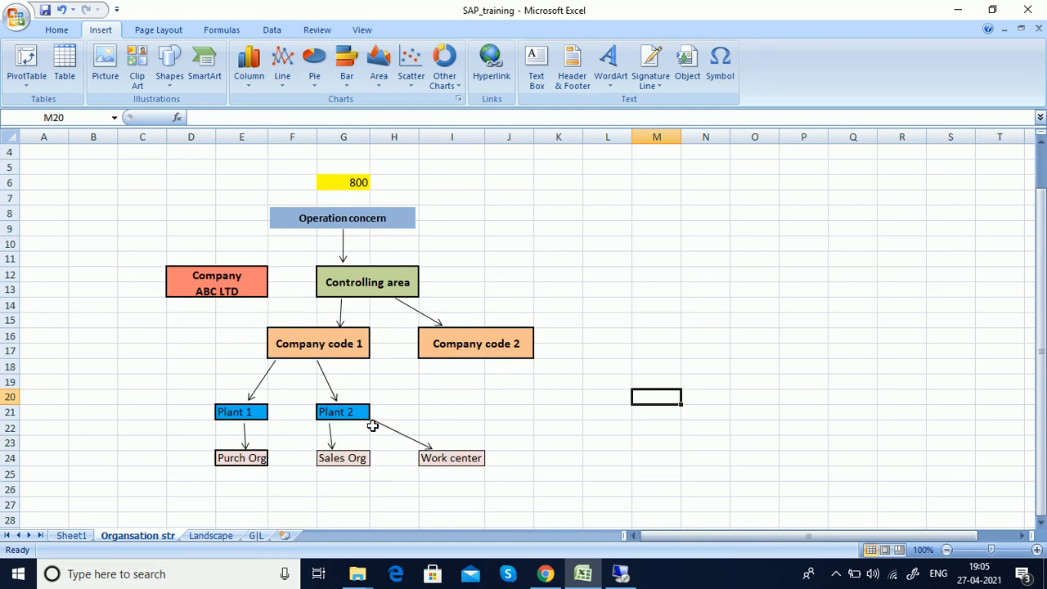
# Step: Return to Sheet1, pick out the Define Company topic, then switch to the remote desktop
pyautogui.click(72, 536)
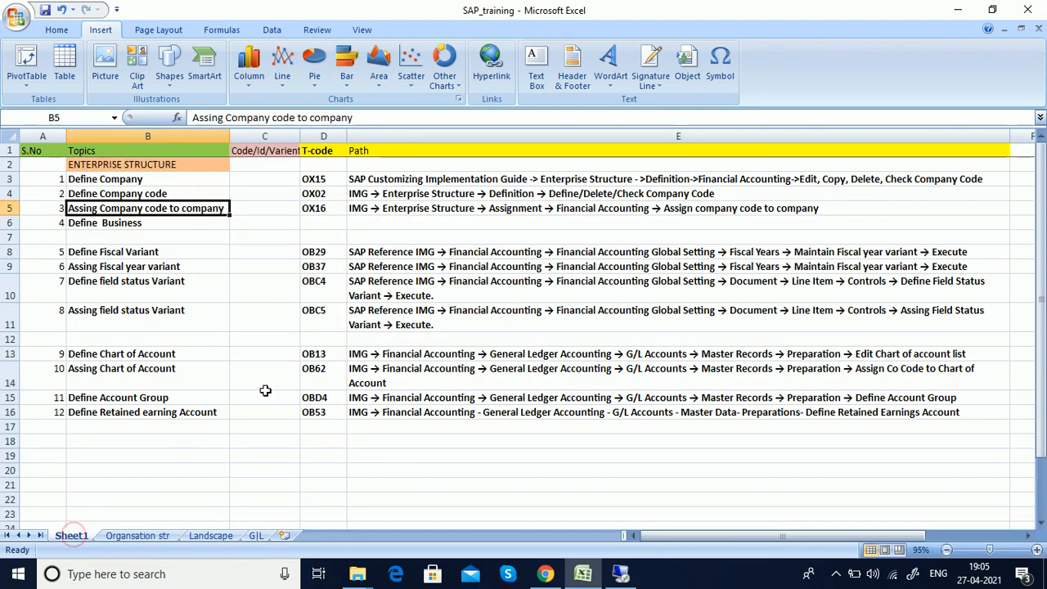
pyautogui.click(215, 281)
pyautogui.moveTo(139, 180)
pyautogui.mouseDown()
pyautogui.moveTo(210, 187)
pyautogui.moveTo(141, 179)
pyautogui.mouseUp()
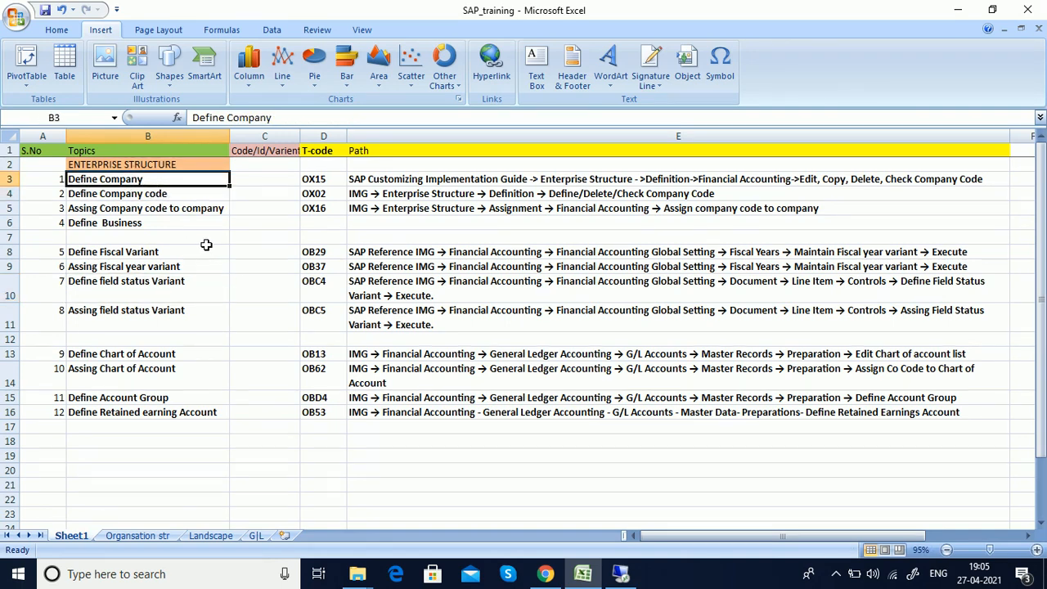
pyautogui.click(486, 453)
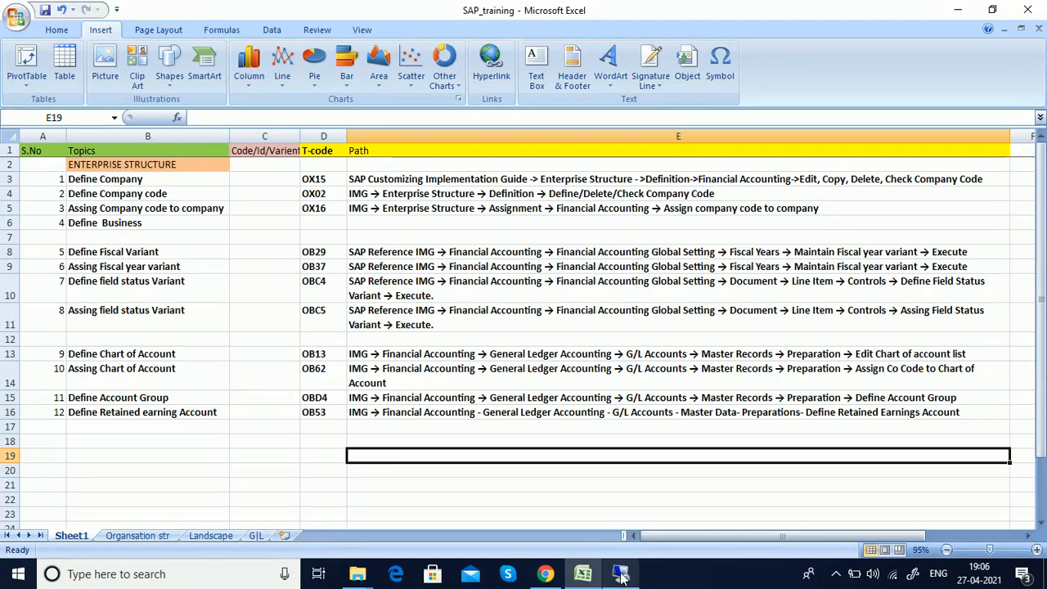
pyautogui.moveTo(621, 577)
pyautogui.click(619, 499)
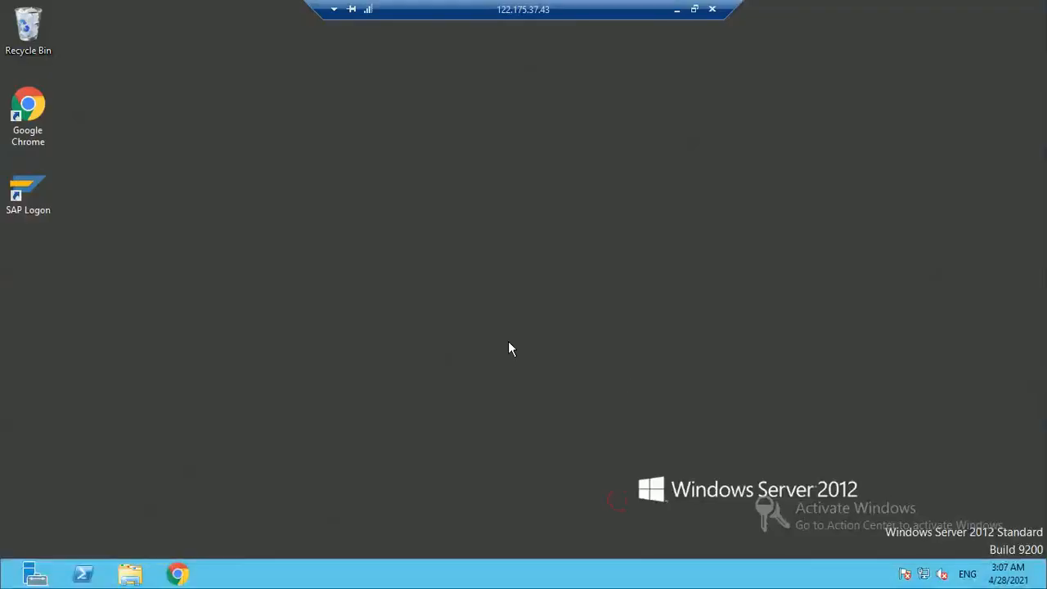
# Step: Launch SAP Logon 770 on the Windows Server desktop to list the ECC connection
pyautogui.press('s')
pyautogui.press('Return')
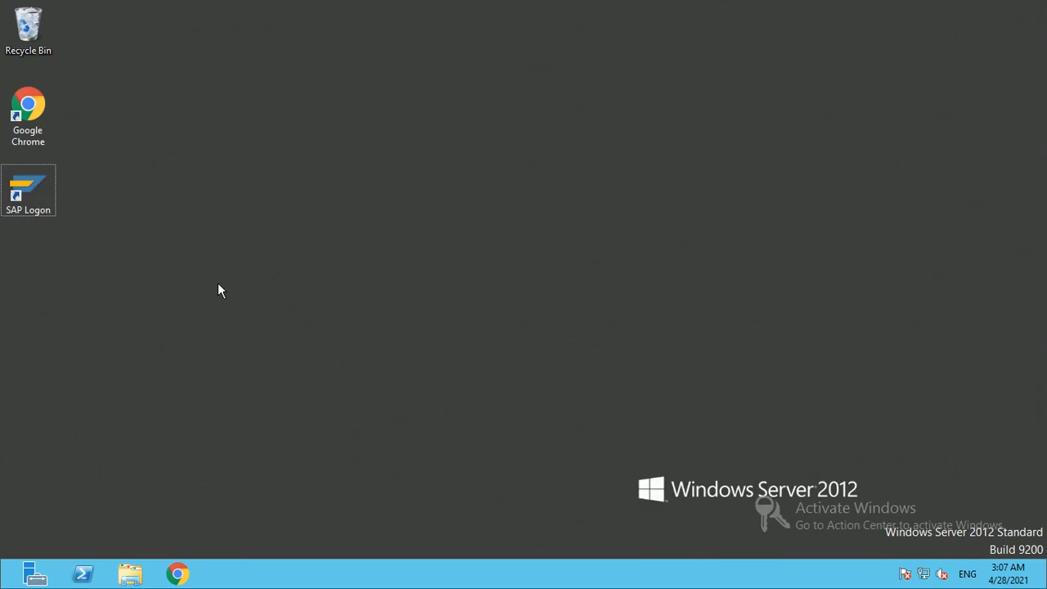
pyautogui.moveTo(452, 2)
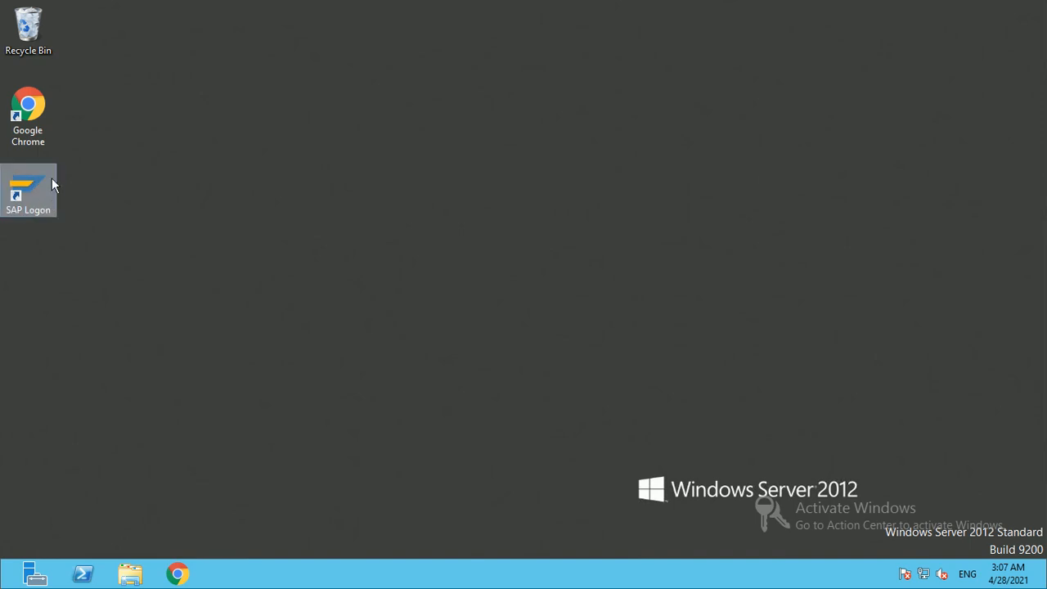
pyautogui.doubleClick(24, 198)
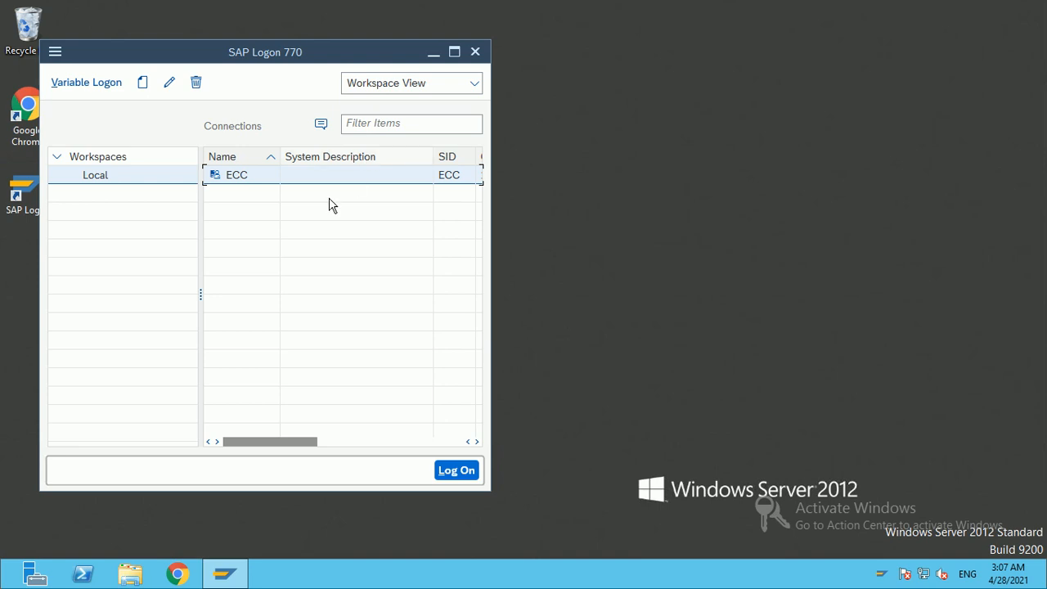
# Step: Log on to the ECC connection in client 800 using the saved user name and password
pyautogui.doubleClick(248, 176)
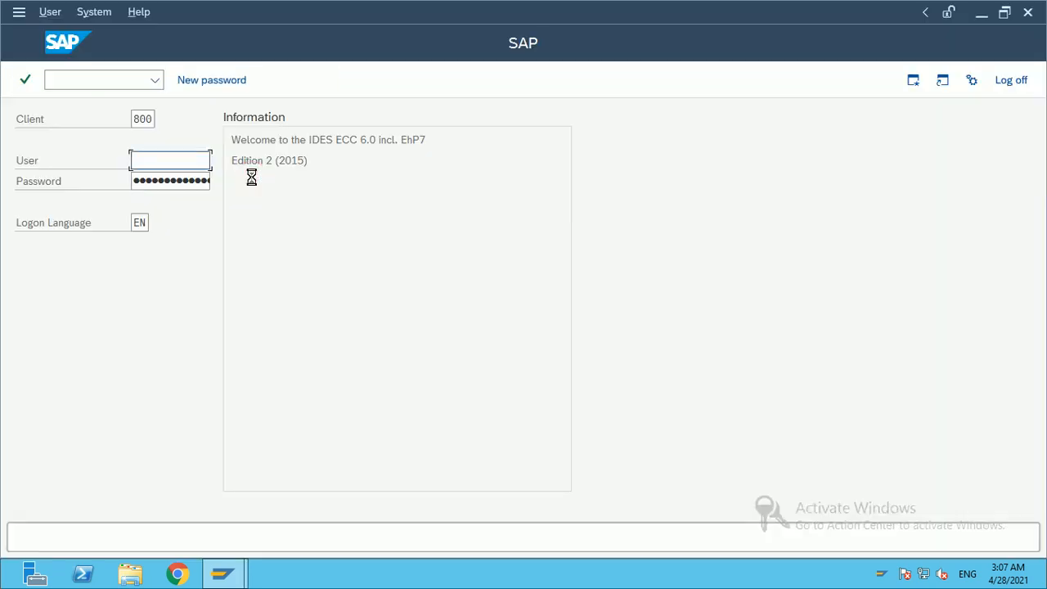
pyautogui.doubleClick(137, 120)
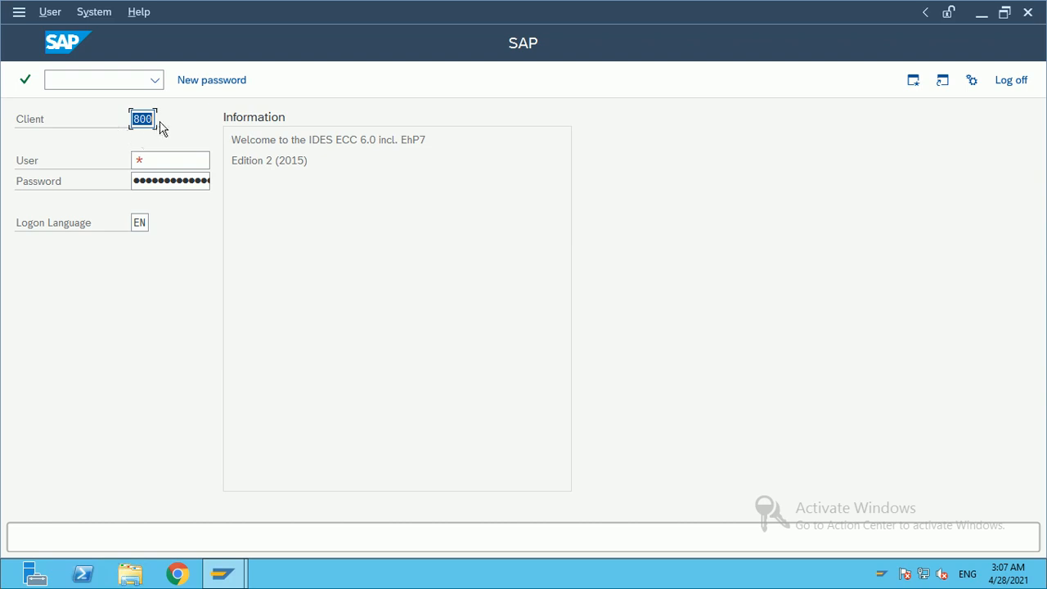
pyautogui.click(142, 153)
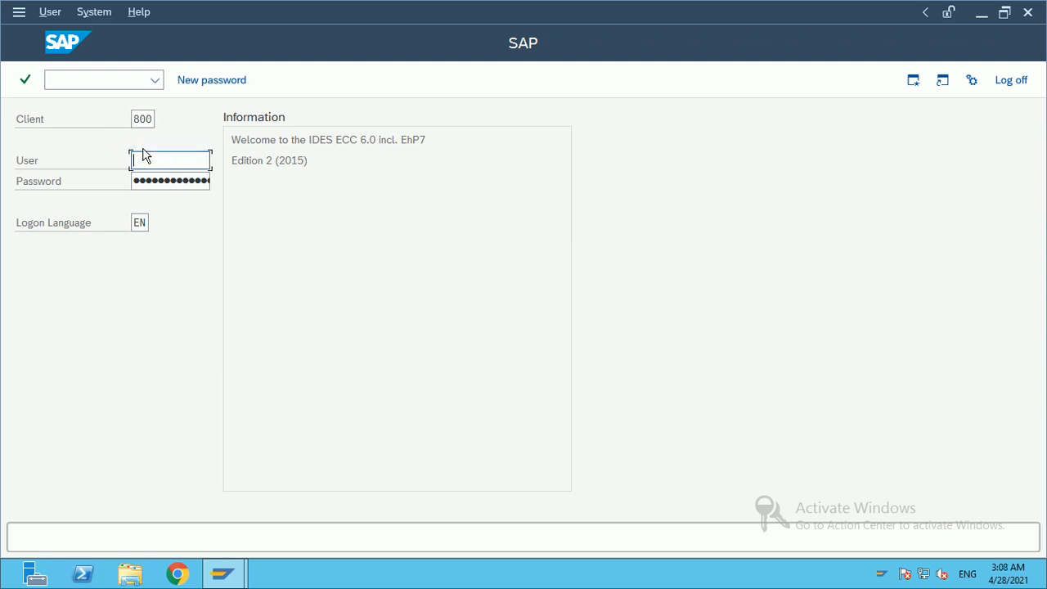
pyautogui.write('user')
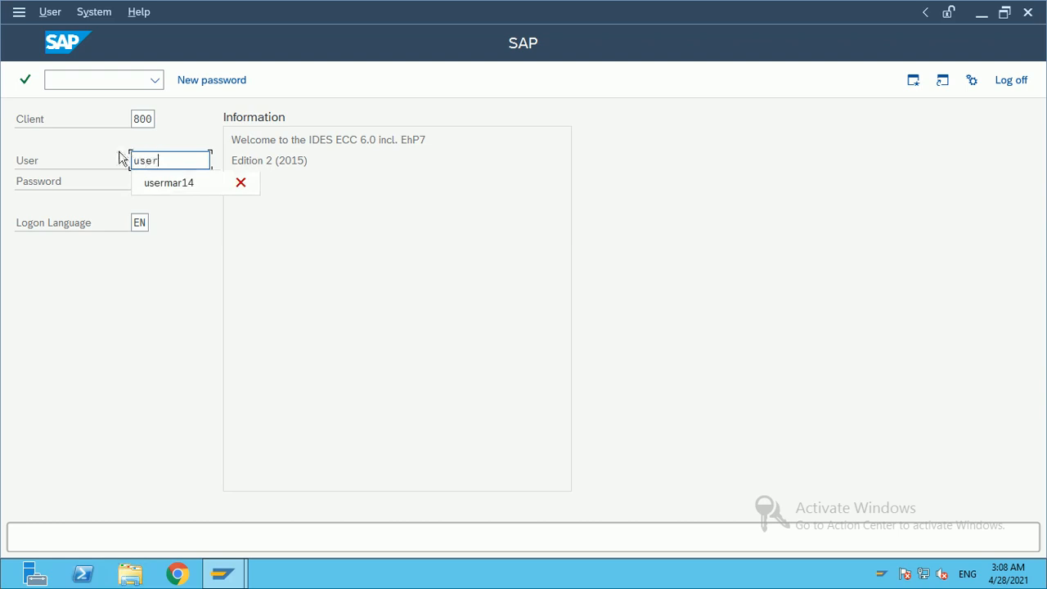
pyautogui.click(162, 187)
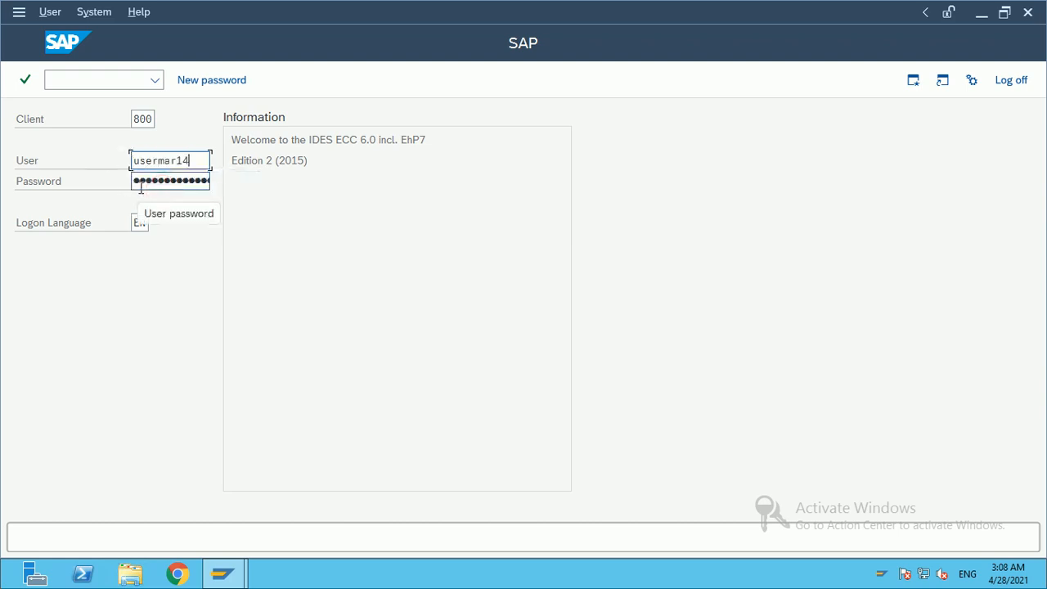
pyautogui.click(135, 185)
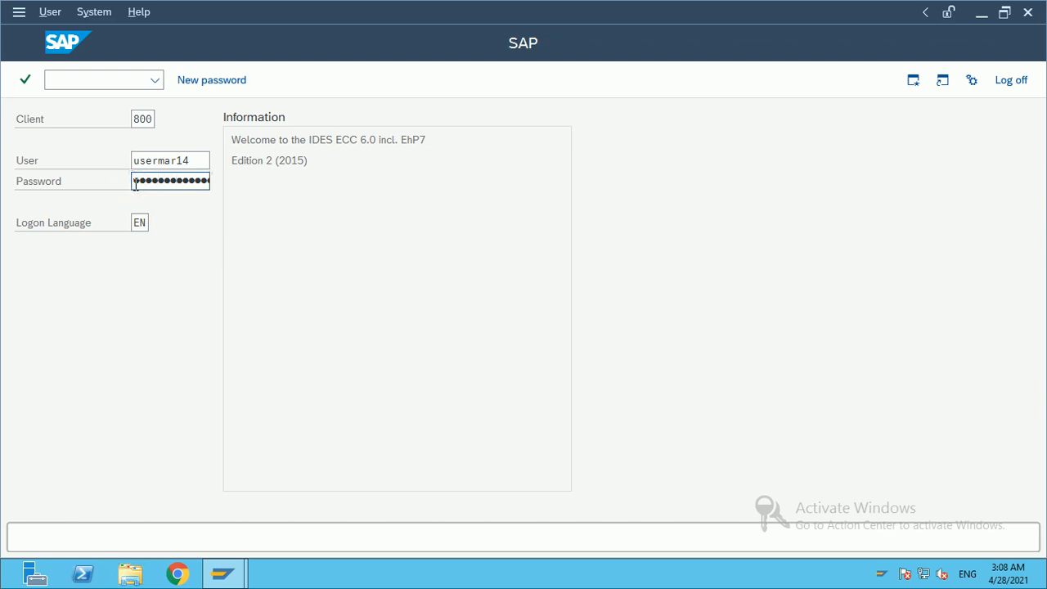
pyautogui.press('Return')
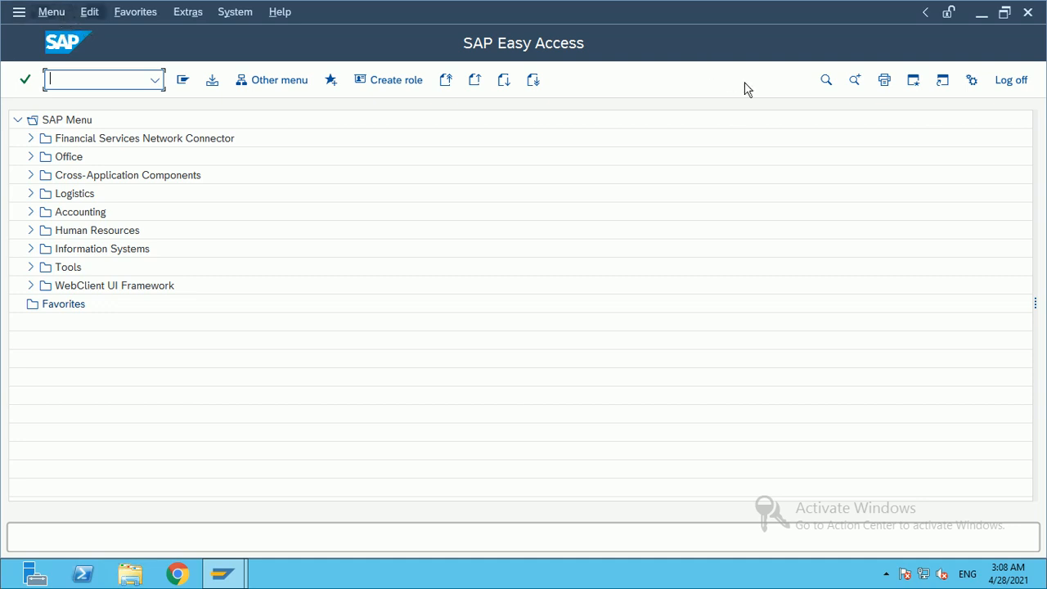
# Step: Open additional SAP sessions until the session-limit message appears, then dismiss it
pyautogui.click(915, 80)
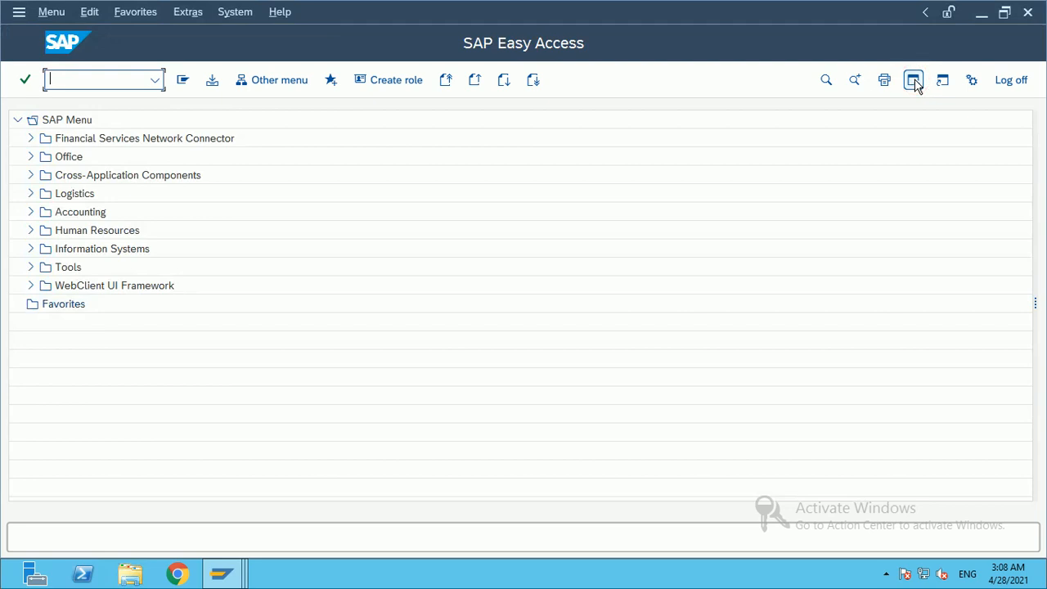
pyautogui.click(915, 80)
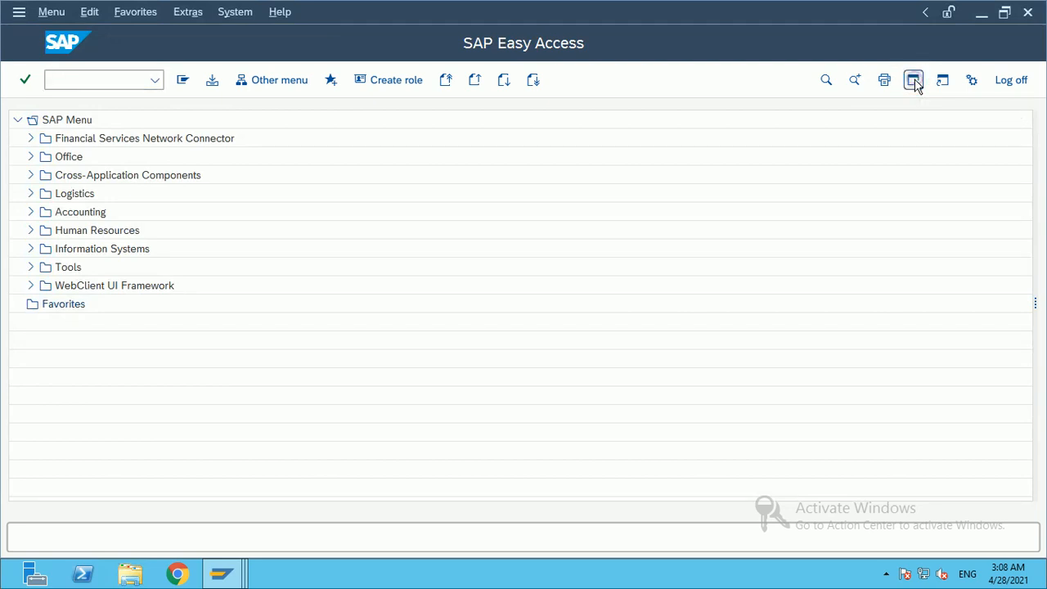
pyautogui.click(915, 81)
pyautogui.click(914, 81)
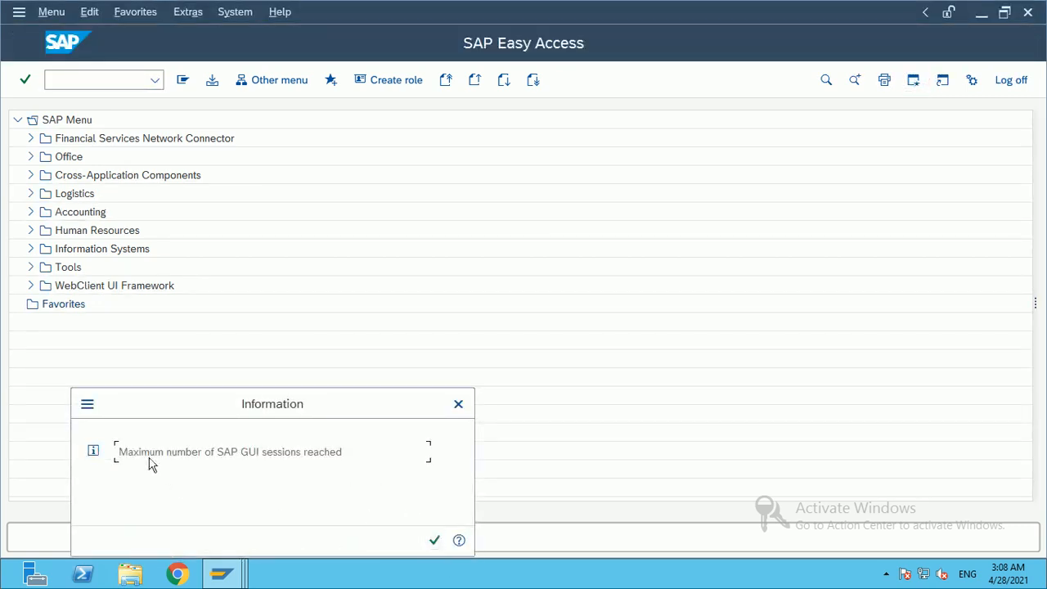
pyautogui.moveTo(243, 402); pyautogui.dragTo(300, 270)
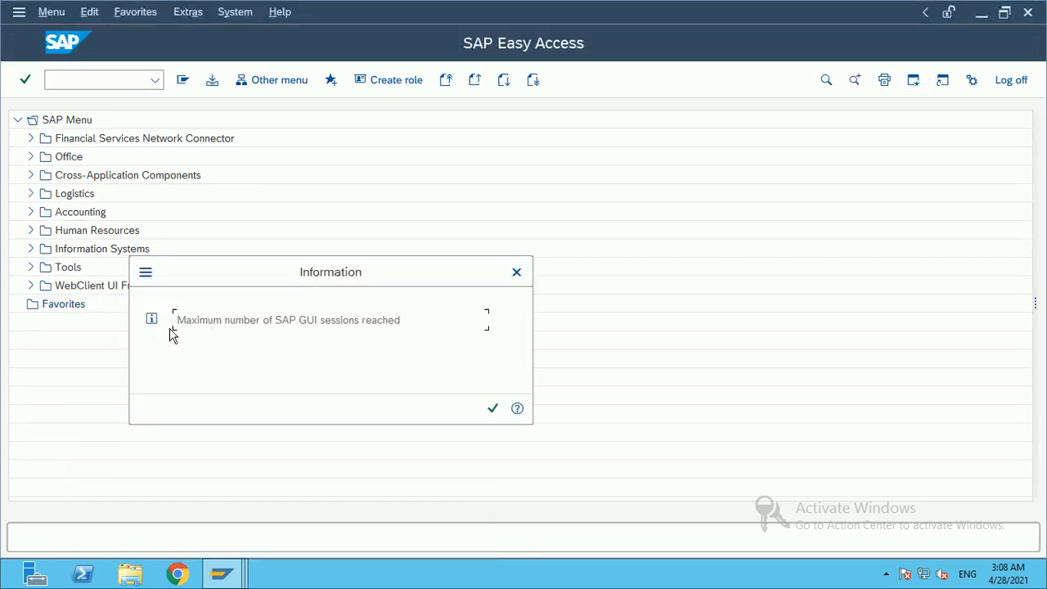
pyautogui.moveTo(181, 319); pyautogui.dragTo(418, 332)
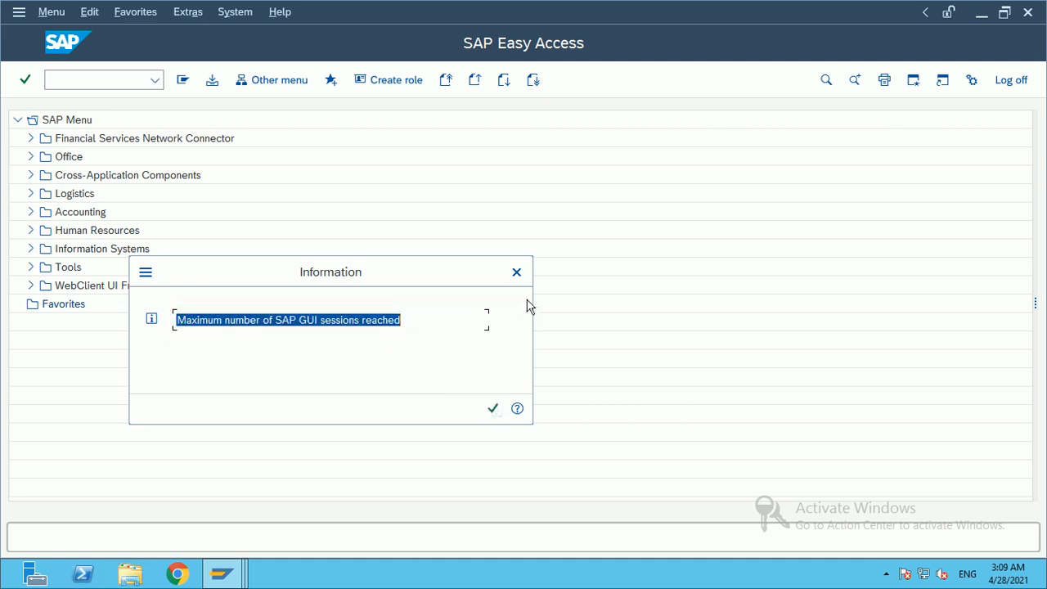
pyautogui.click(516, 272)
# Step: Close the extra SAP Easy Access window and focus the remaining session's menu tree
pyautogui.click(222, 573)
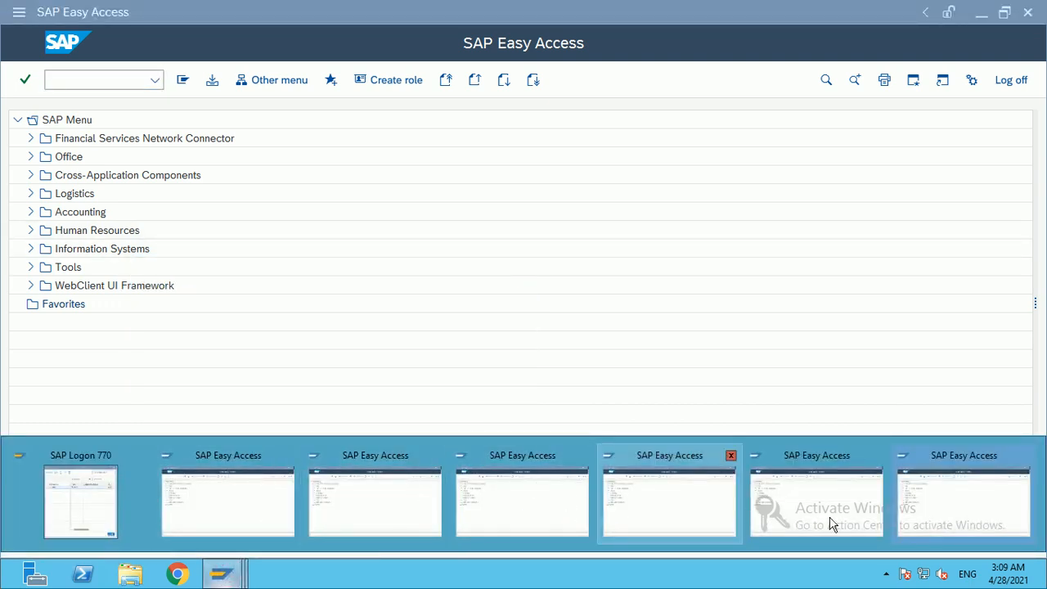
pyautogui.click(968, 491)
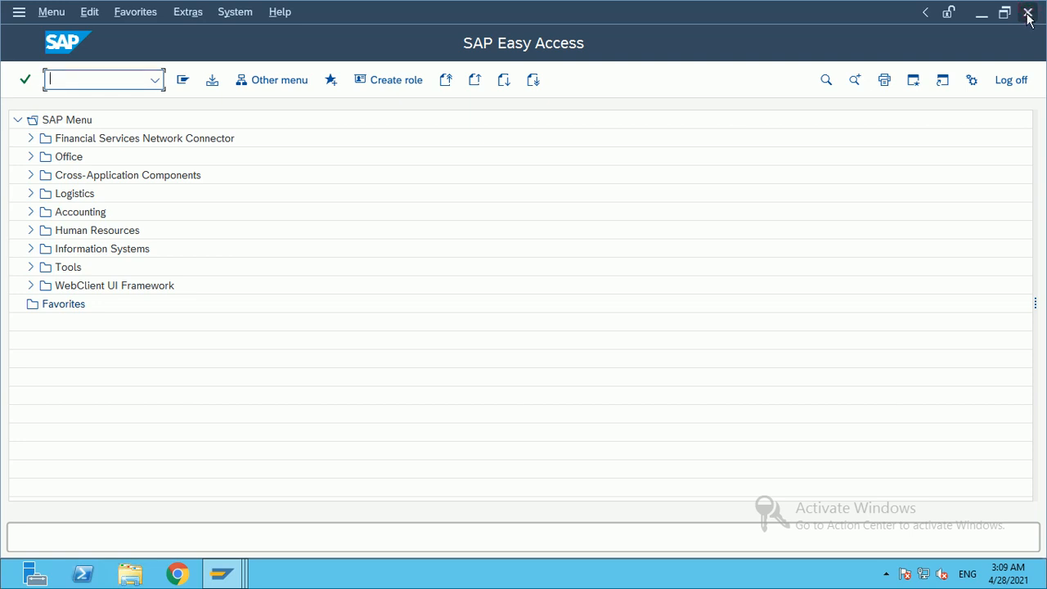
pyautogui.click(242, 569)
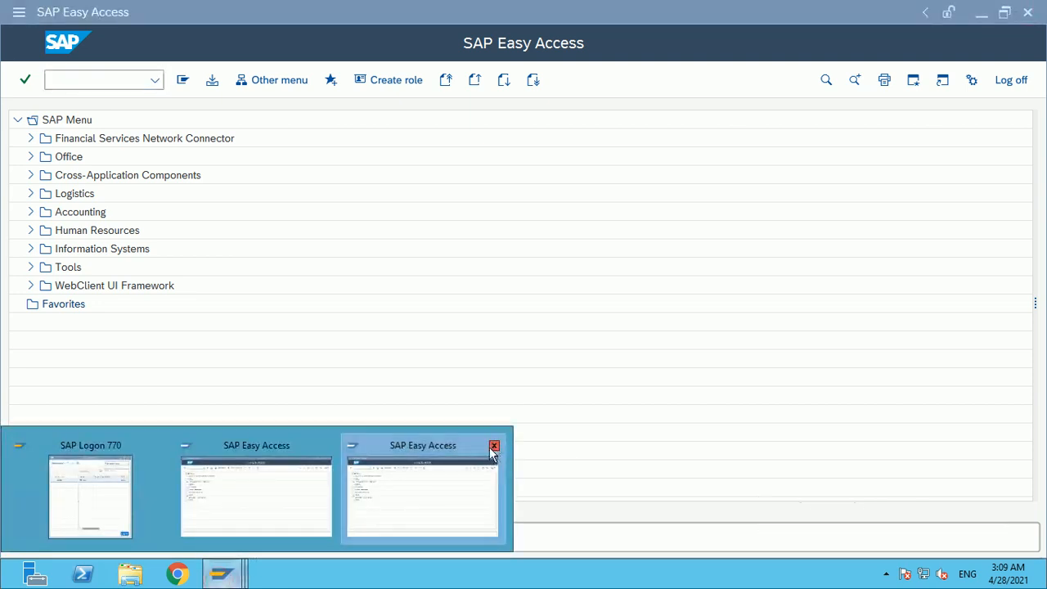
pyautogui.click(489, 446)
pyautogui.click(320, 486)
pyautogui.click(483, 386)
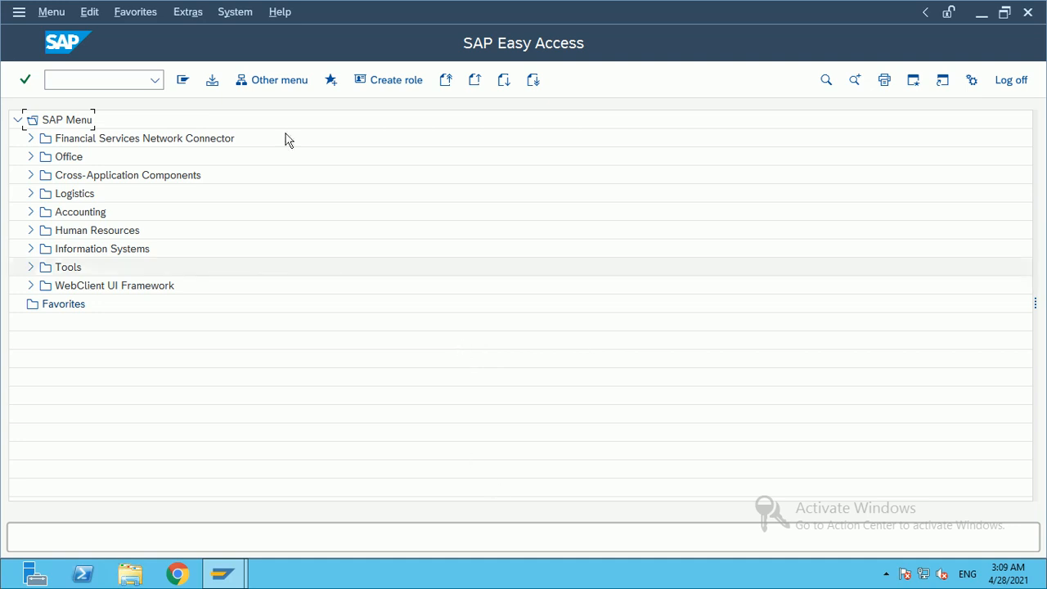
# Step: Run transaction spro from the command field to reach Customizing: Execute Project
pyautogui.click(69, 75)
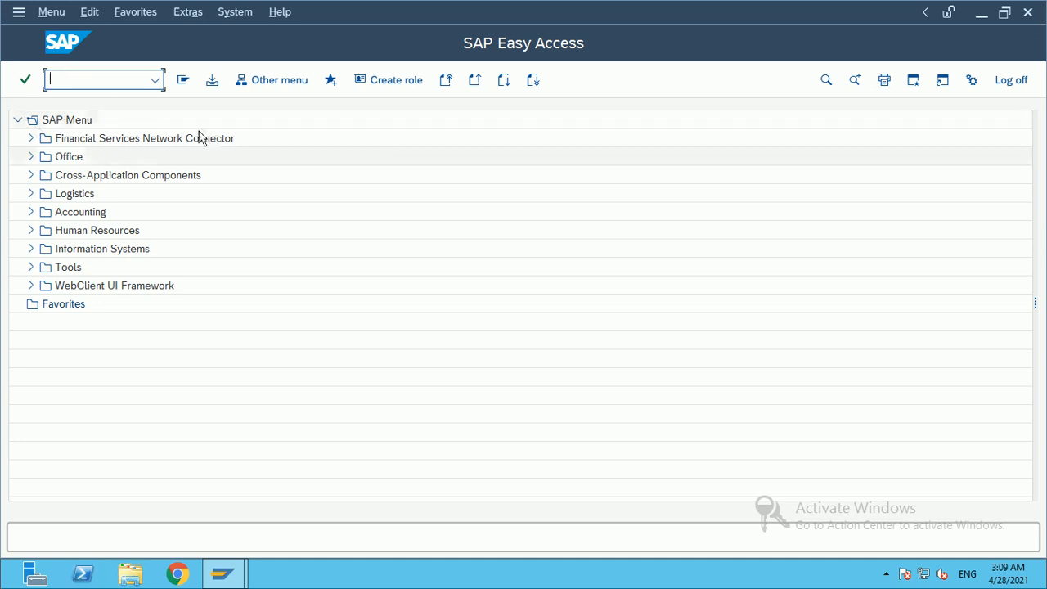
pyautogui.click(84, 79)
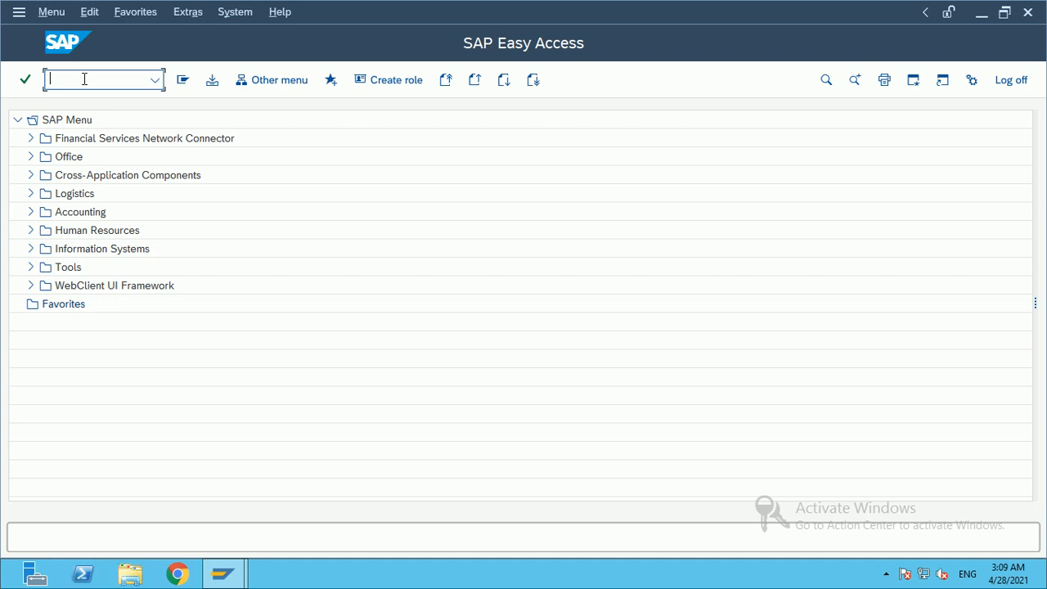
pyautogui.click(84, 79)
pyautogui.click(84, 78)
pyautogui.write('spro')
pyautogui.click(116, 83)
pyautogui.write('o')
pyautogui.press('Return')
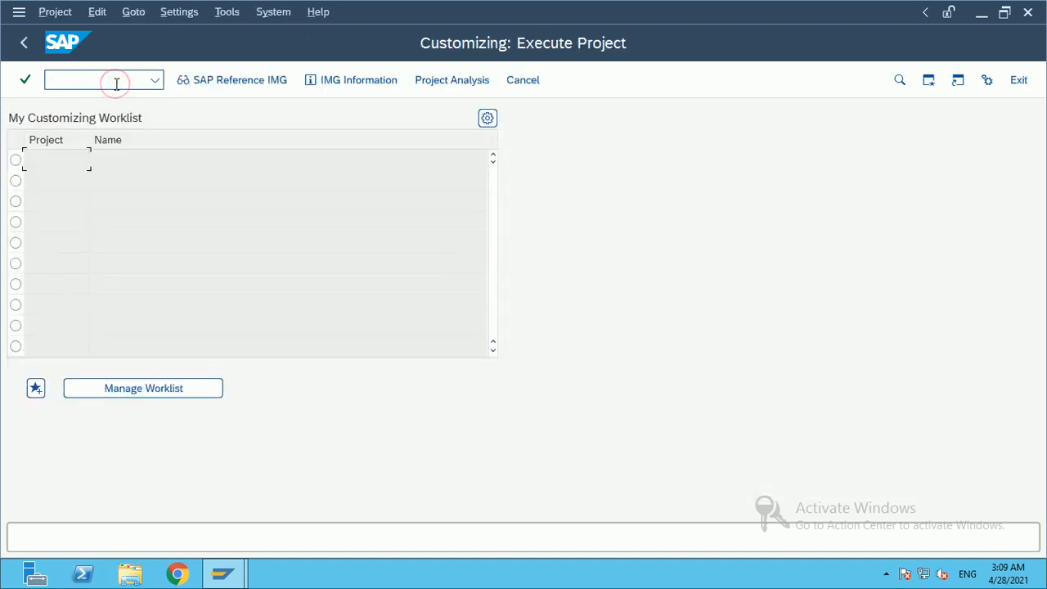
# Step: Open the SAP Reference IMG, expand Enterprise Structure, then go back twice to SAP Easy Access
pyautogui.click(235, 81)
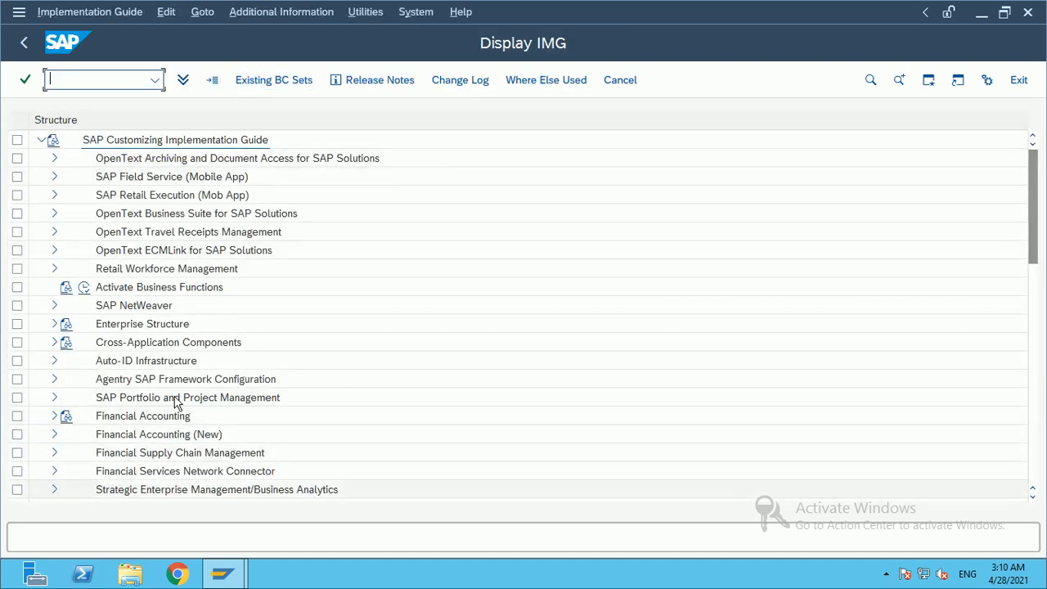
pyautogui.click(54, 324)
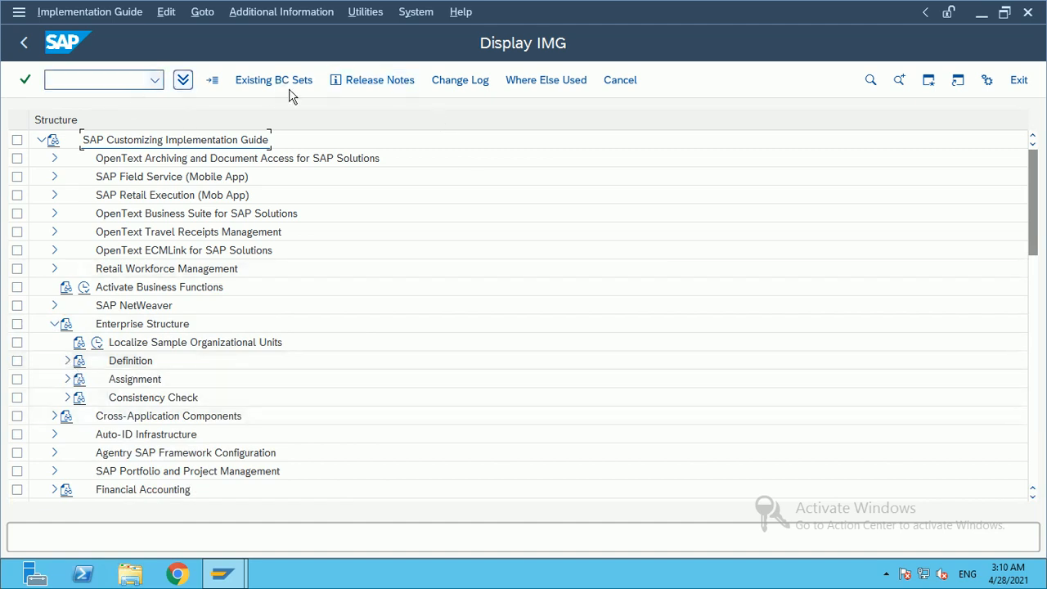
pyautogui.click(23, 47)
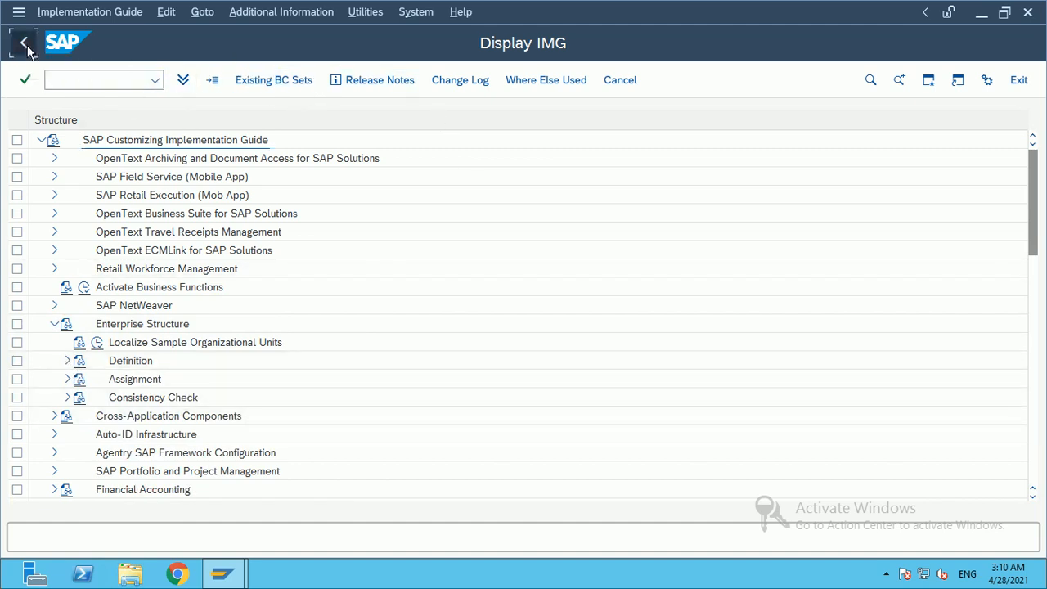
pyautogui.click(25, 47)
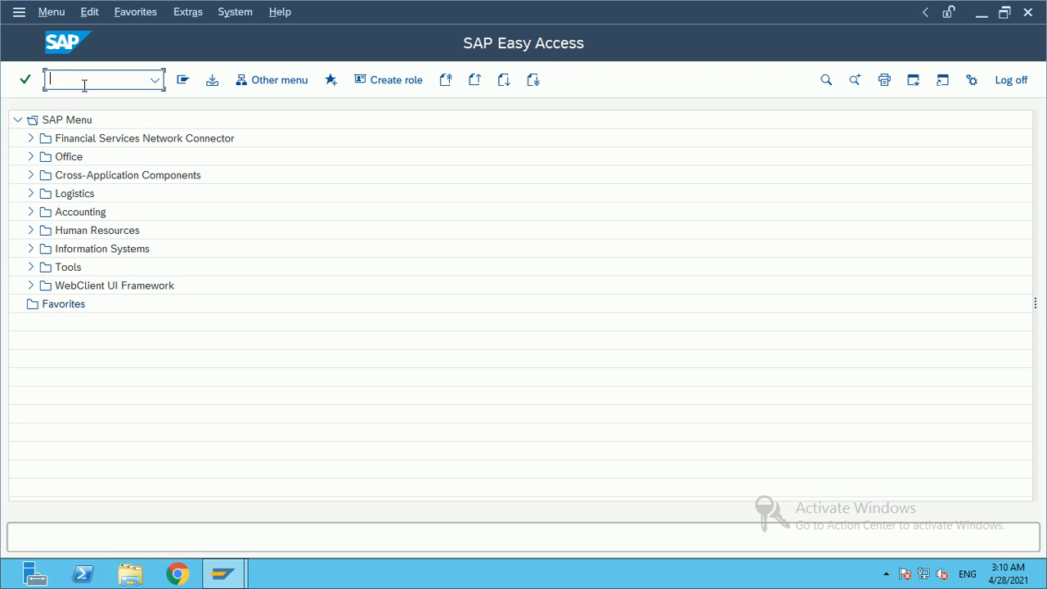
# Step: Minimize the remote session and read Define Company, OX15 and its IMG path in cells B3, D3, E3
pyautogui.moveTo(654, 18)
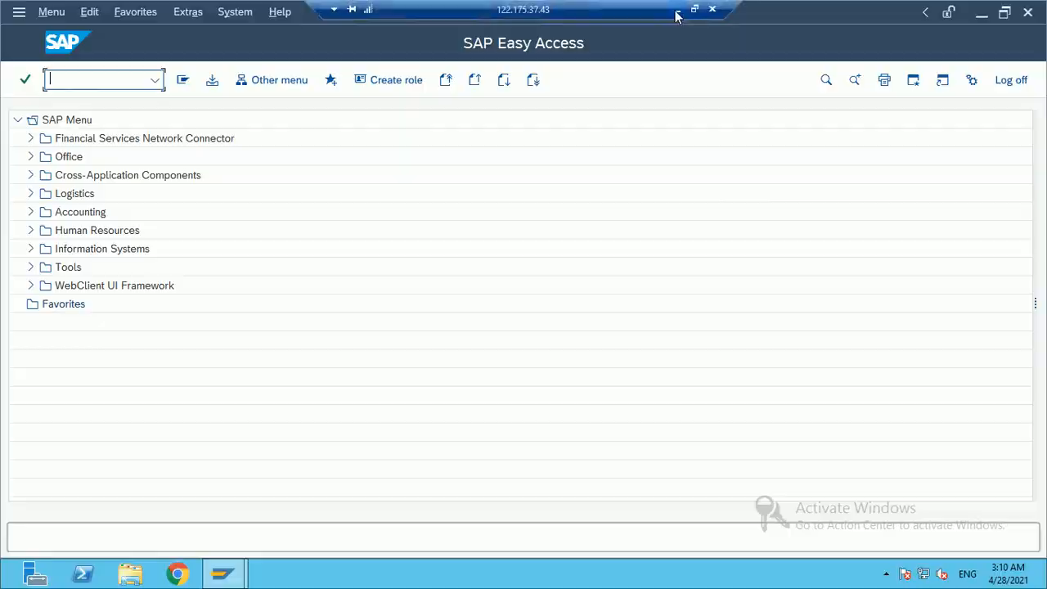
pyautogui.click(678, 11)
pyautogui.click(337, 267)
pyautogui.click(112, 178)
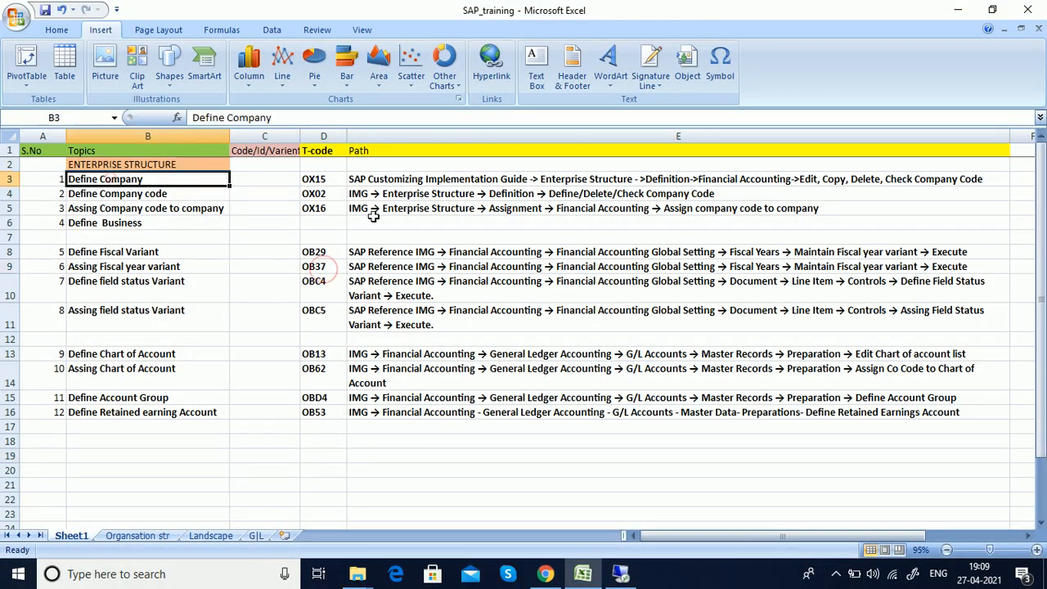
pyautogui.click(330, 178)
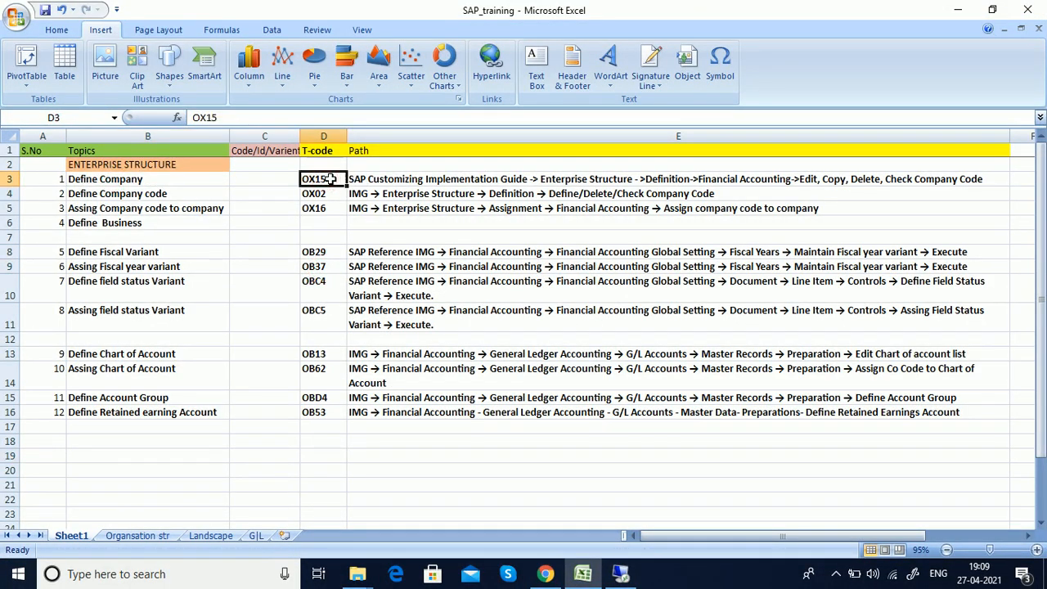
pyautogui.click(380, 179)
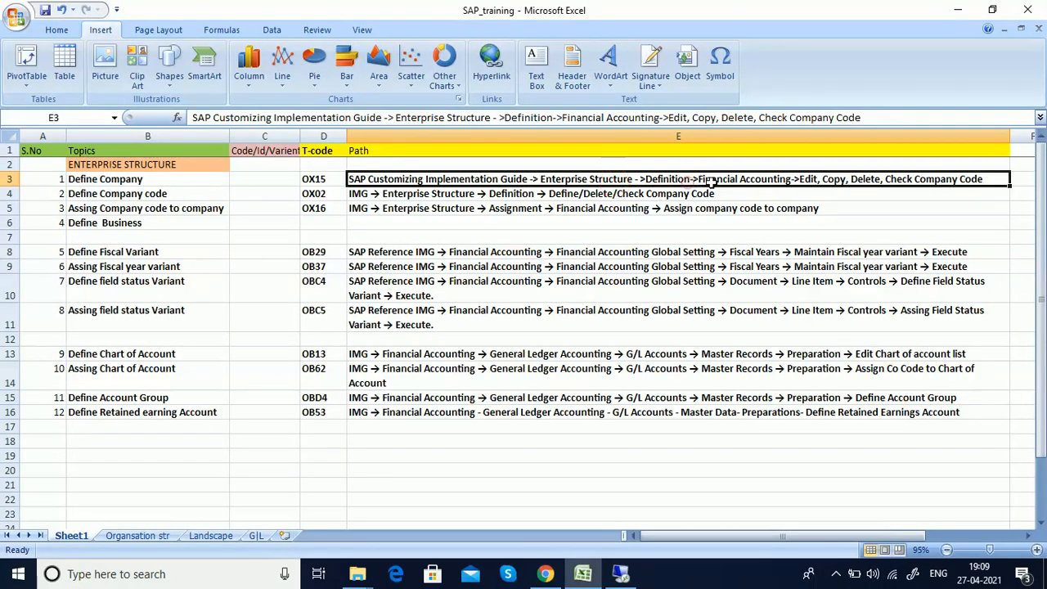
pyautogui.click(744, 178)
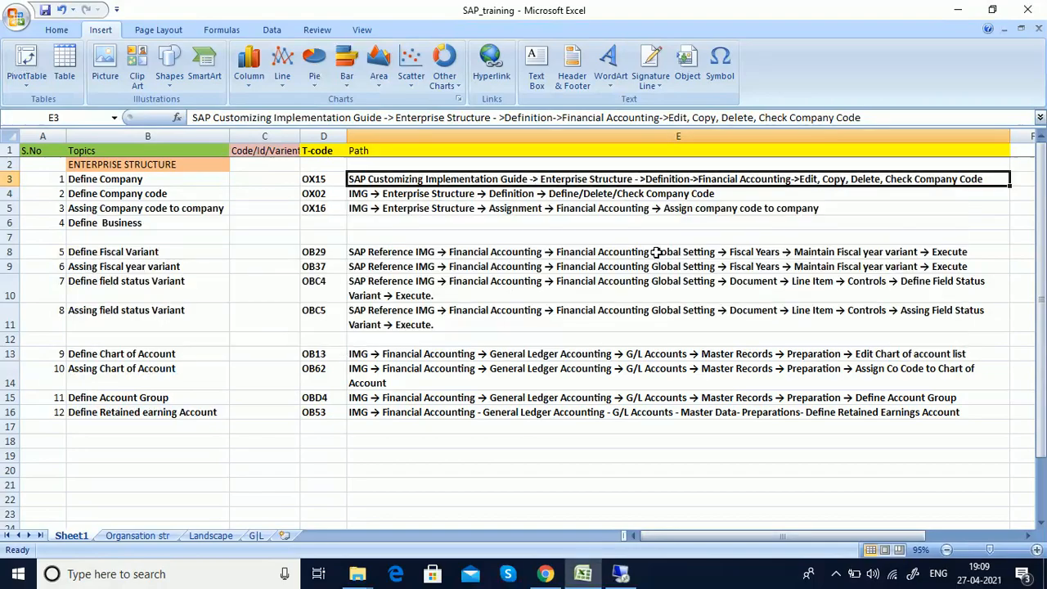
# Step: Back in the remote SAP session, run transaction spro from SAP Easy Access
pyautogui.click(622, 575)
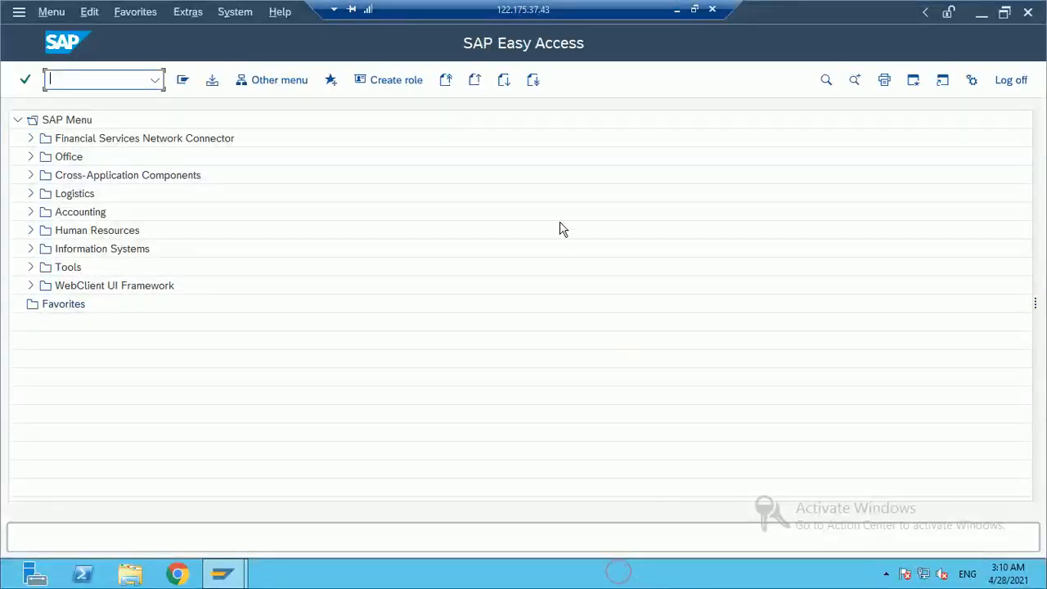
pyautogui.click(364, 288)
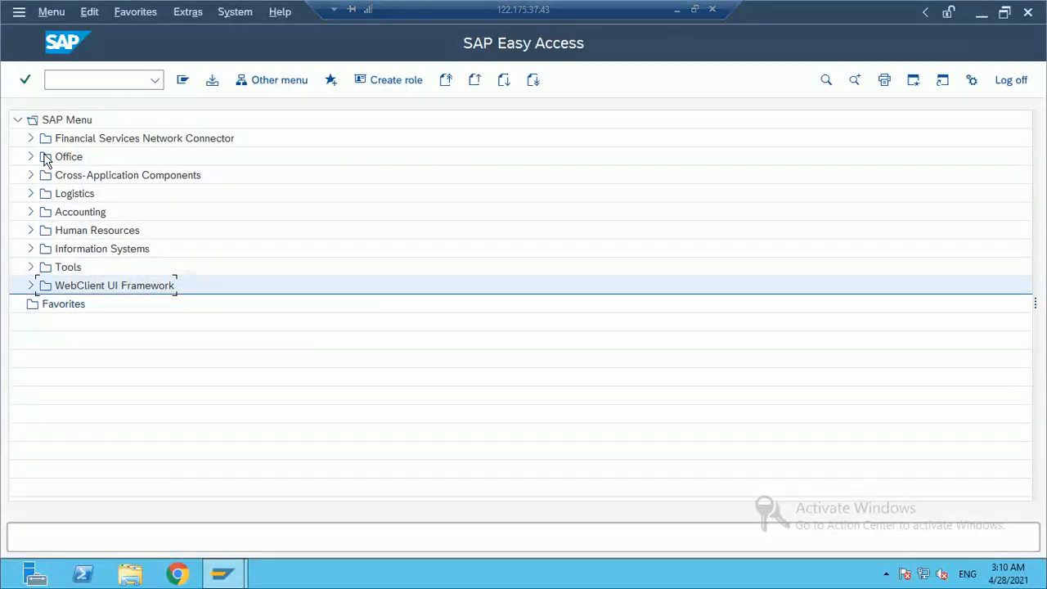
pyautogui.click(99, 79)
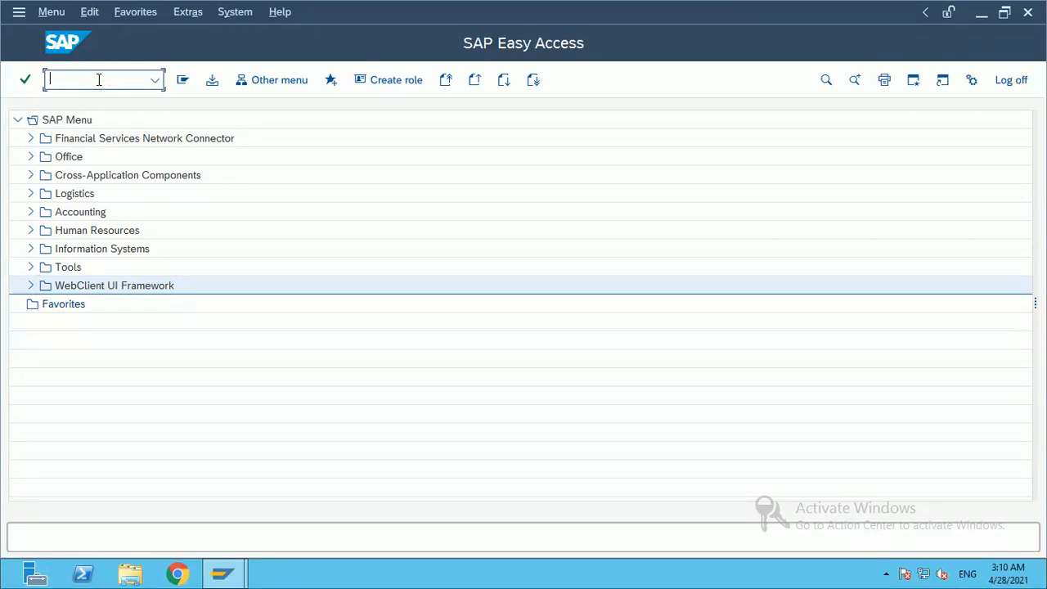
pyautogui.write('spro')
pyautogui.press('Return')
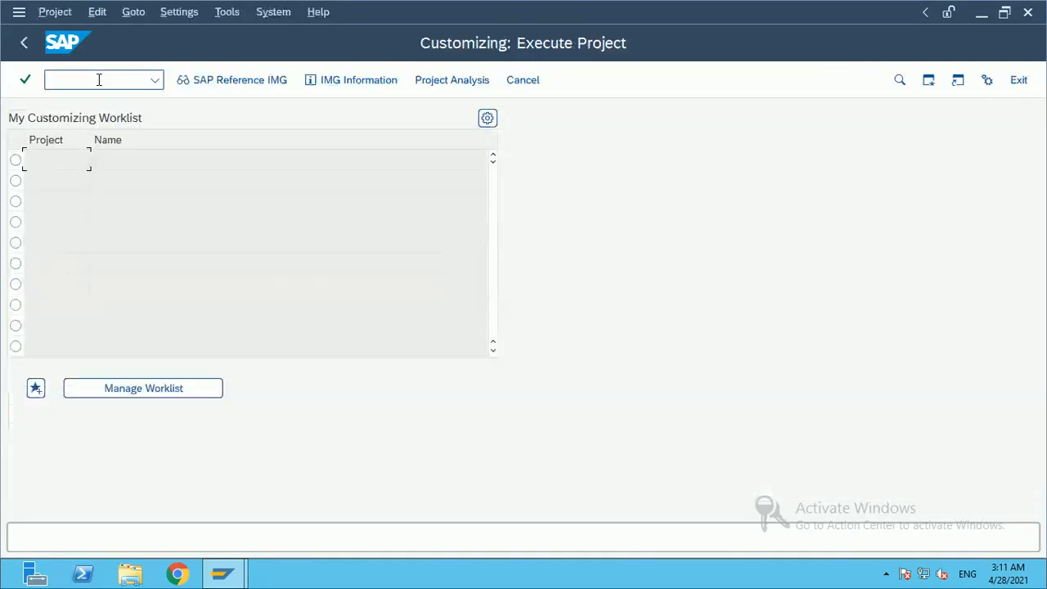
pyautogui.write('spr')
pyautogui.press('BackSpace')
pyautogui.press('BackSpace')
pyautogui.press('BackSpace')
pyautogui.press('BackSpace')
# Step: Open the SAP Reference IMG with Enterprise Structure expanded and bring the Display IMG window forward
pyautogui.click(253, 82)
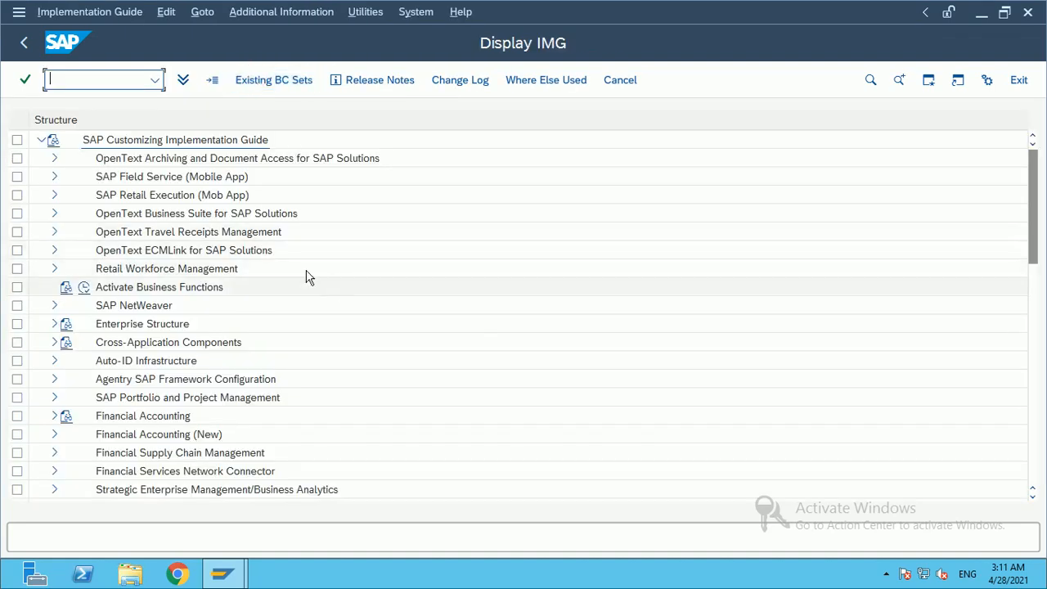
pyautogui.click(54, 326)
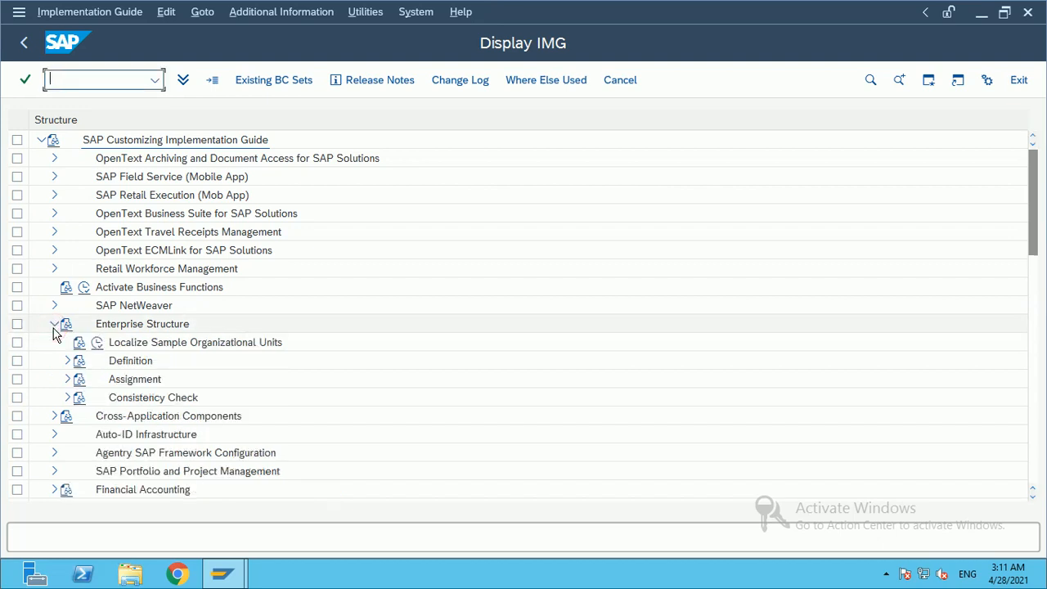
pyautogui.hotkey('alt', 'Tab')
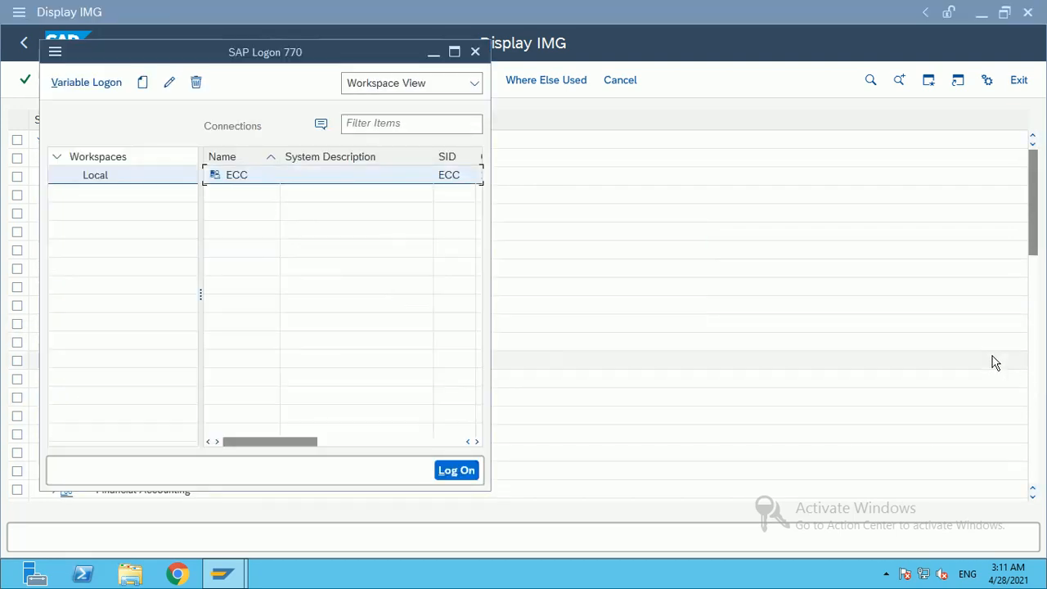
pyautogui.hotkey('alt', 'space')
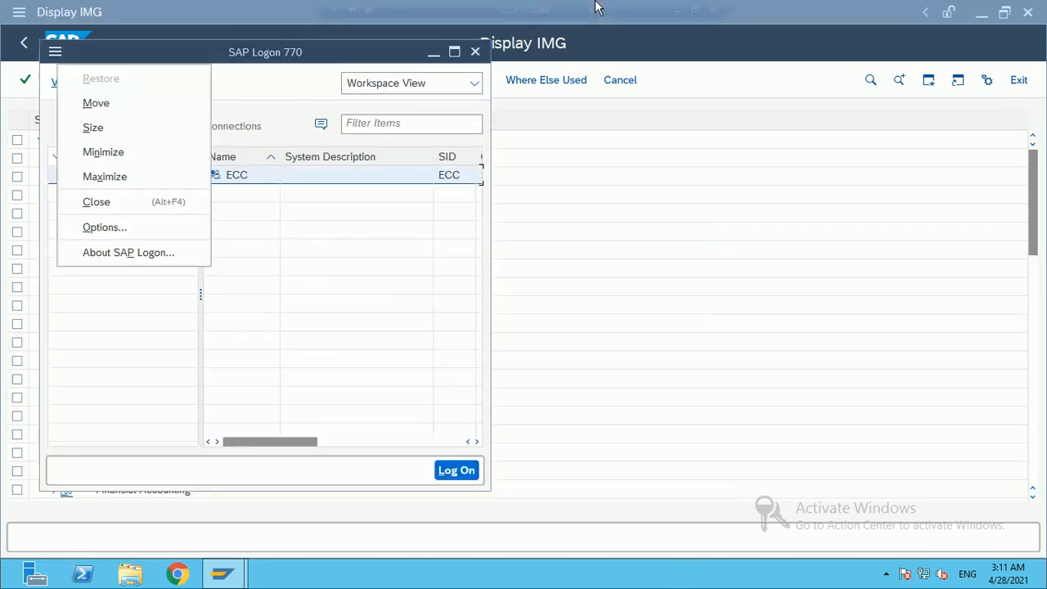
pyautogui.click(677, 9)
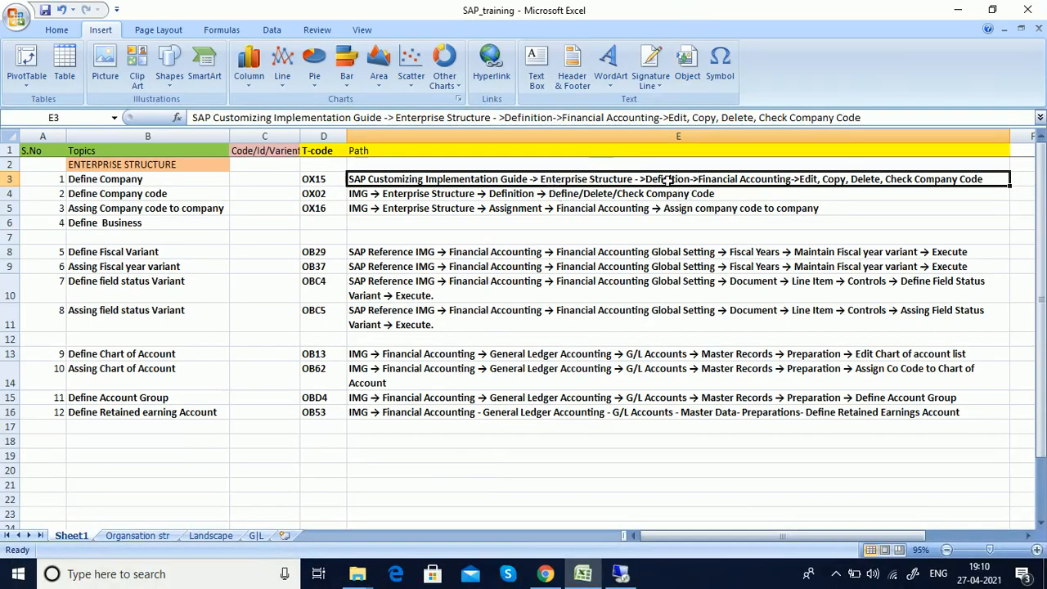
pyautogui.click(621, 573)
pyautogui.click(601, 189)
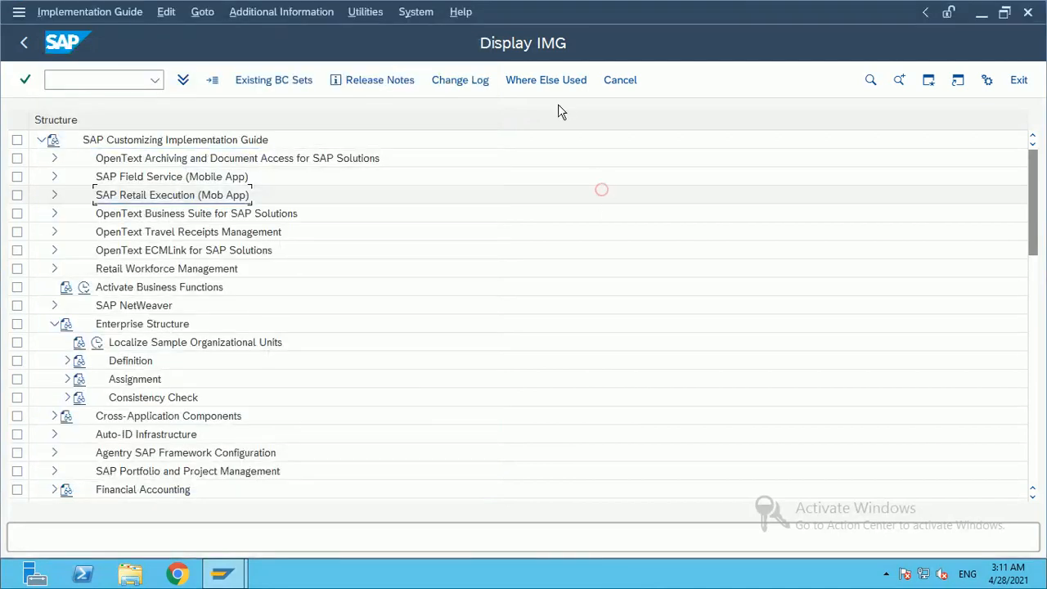
# Step: Expand Definition > Financial Accounting and execute the Define company activity
pyautogui.click(68, 362)
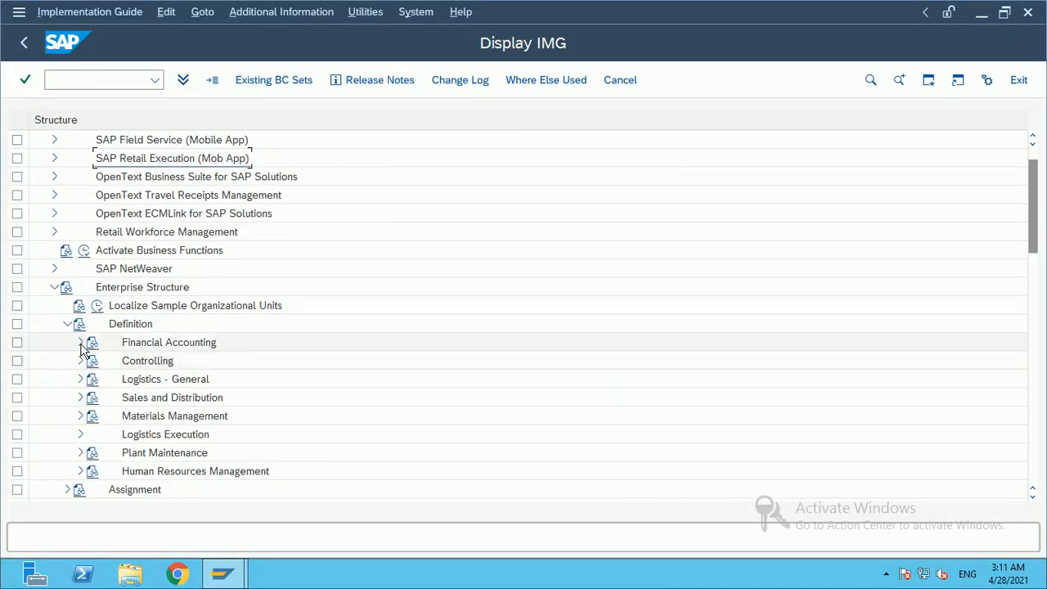
pyautogui.click(80, 343)
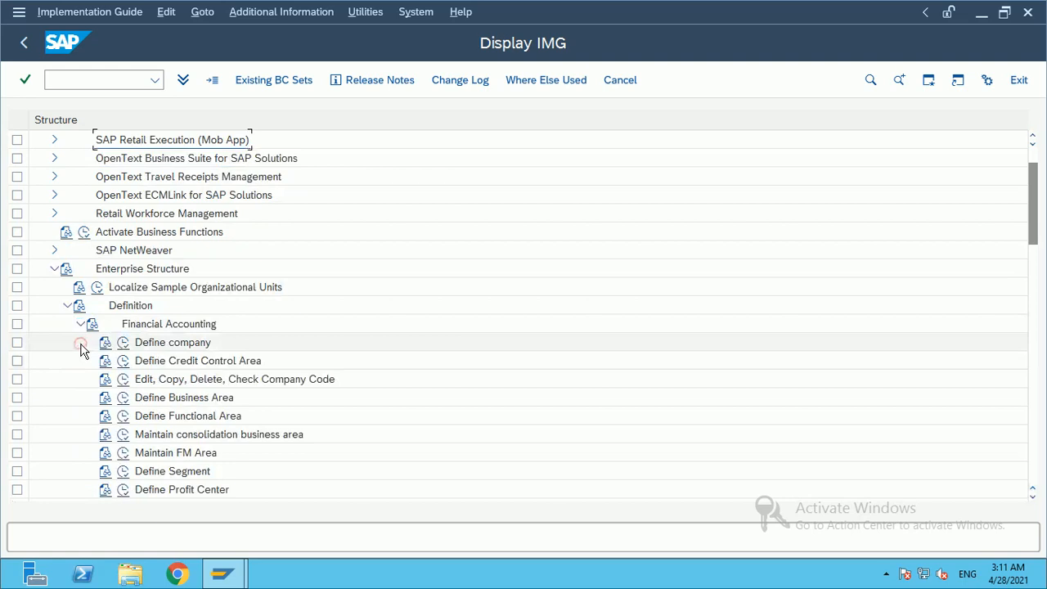
pyautogui.click(123, 343)
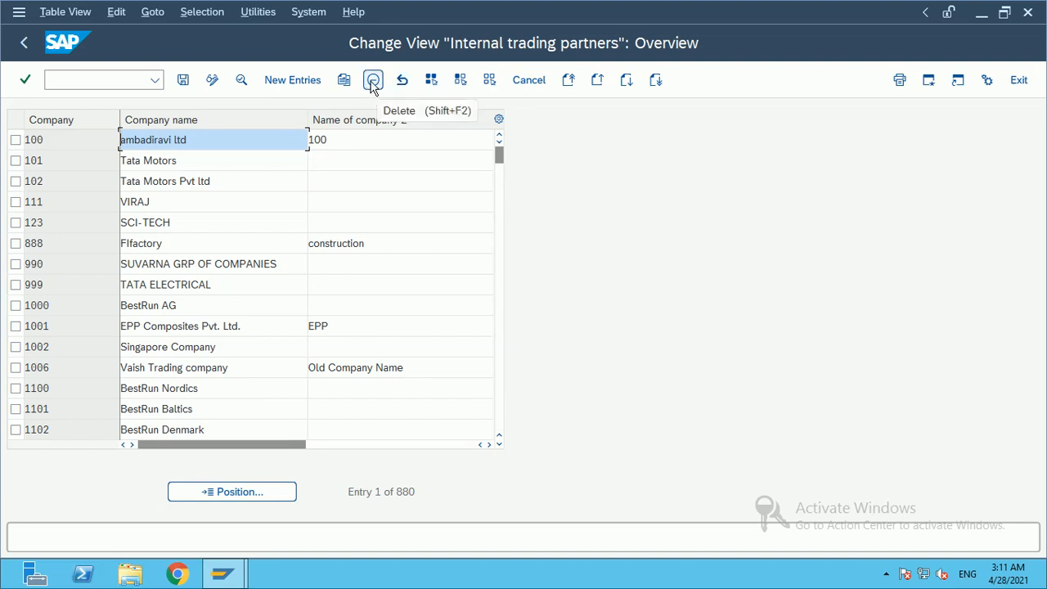
# Step: Add a new company entry with company code Relia1
pyautogui.click(295, 85)
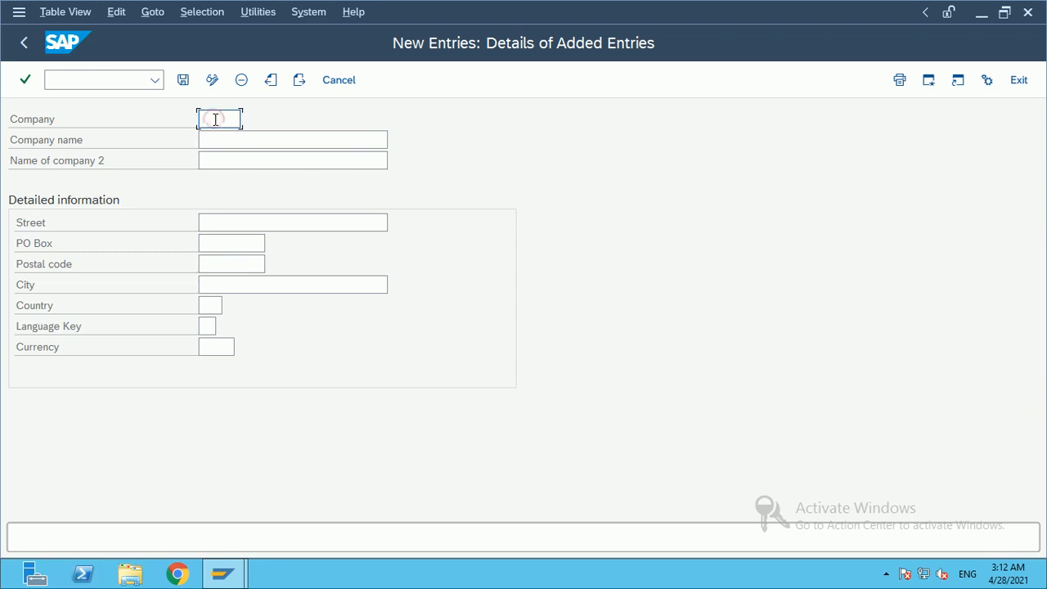
pyautogui.click(218, 117)
pyautogui.click(216, 115)
pyautogui.click(217, 117)
pyautogui.click(217, 117)
pyautogui.click(218, 118)
pyautogui.write('Retin')
pyautogui.write('1')
pyautogui.press('BackSpace')
pyautogui.write('1')
pyautogui.click(243, 140)
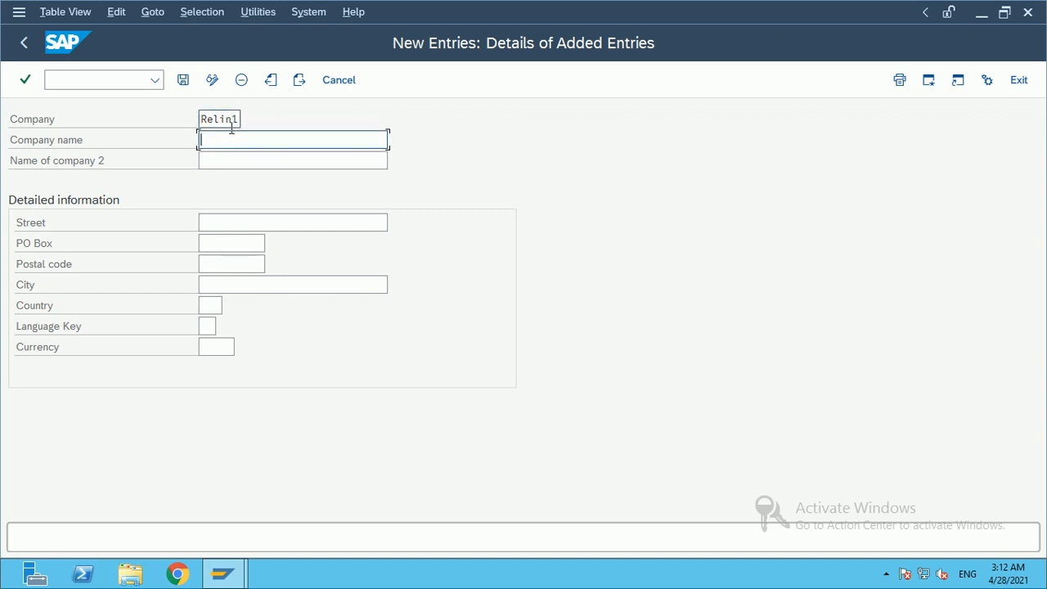
pyautogui.click(231, 120)
pyautogui.press('BackSpace')
pyautogui.press('BackSpace')
pyautogui.press('BackSpace')
pyautogui.write('ia')
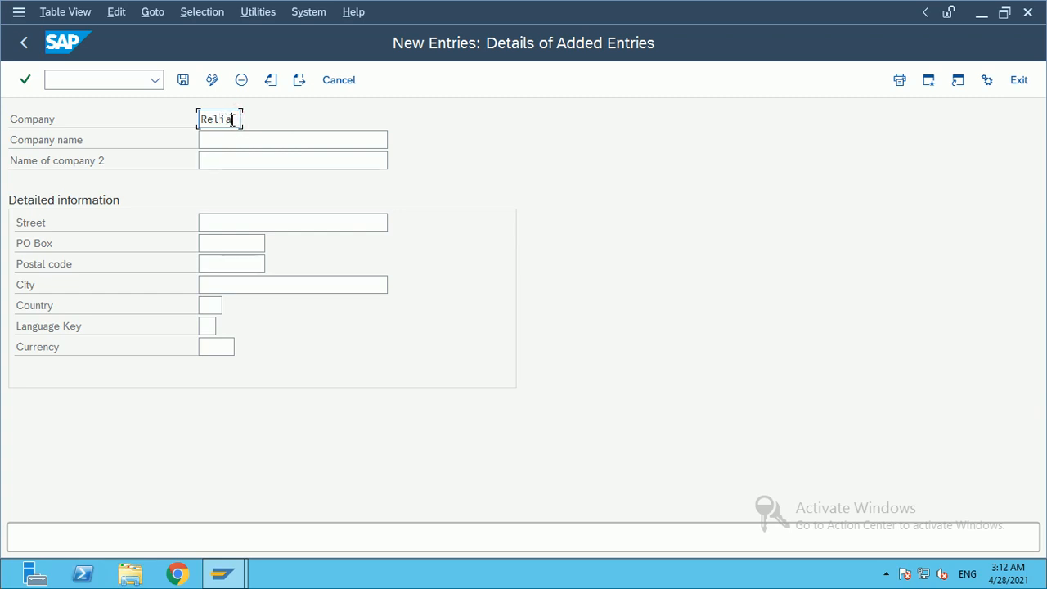
pyautogui.click(248, 140)
# Step: Enter company name 'Reliance company' and second name 'Reliance company LTD'
pyautogui.write('Reliance')
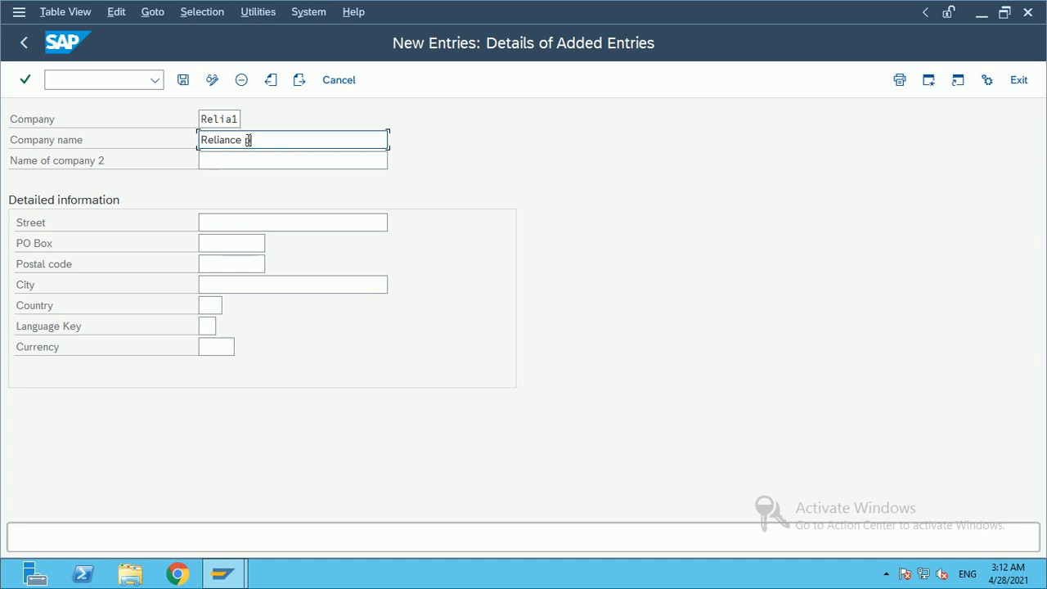
pyautogui.write('company')
pyautogui.click(268, 158)
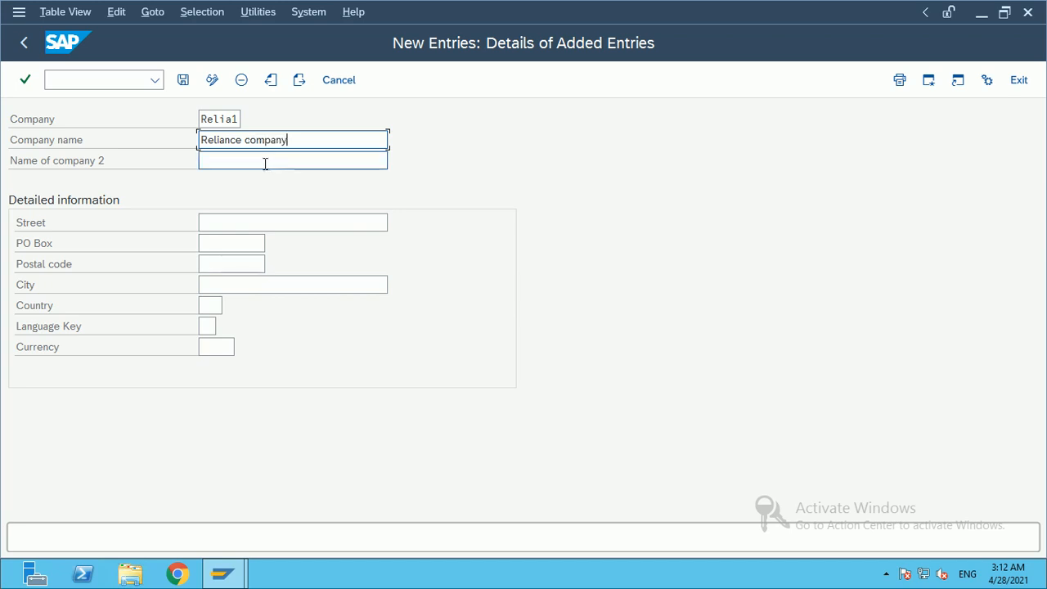
pyautogui.moveTo(325, 141); pyautogui.dragTo(200, 145)
pyautogui.hotkey('ctrl', 'c')
pyautogui.click(219, 155)
pyautogui.hotkey('ctrl', 'v')
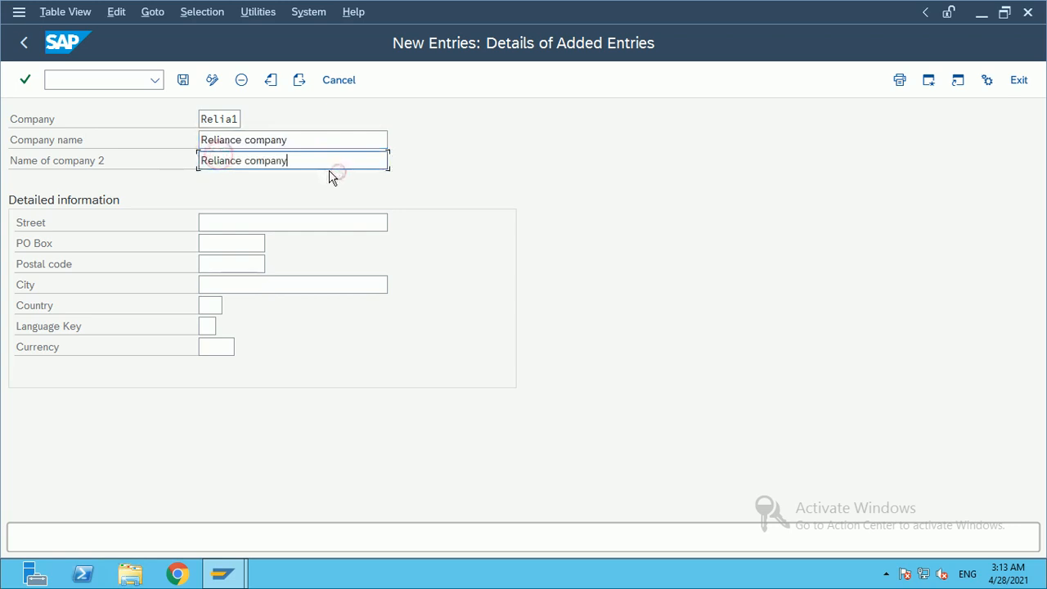
pyautogui.write('LTD')
pyautogui.click(274, 226)
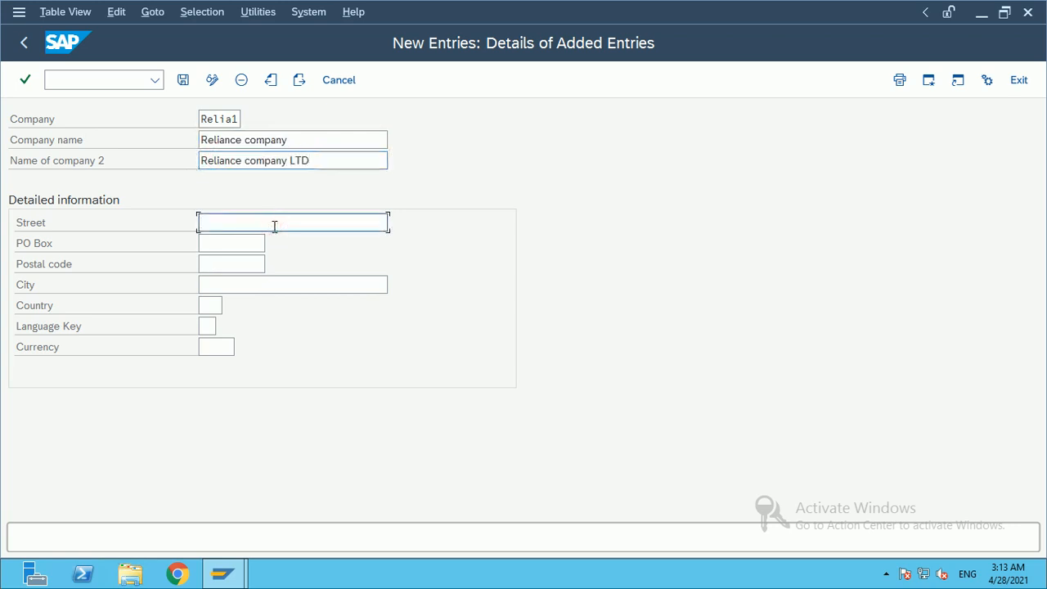
# Step: Enter street 6789/1, the PO box number, postal code 500100 and city mumbai
pyautogui.write('6789/1')
pyautogui.click(218, 243)
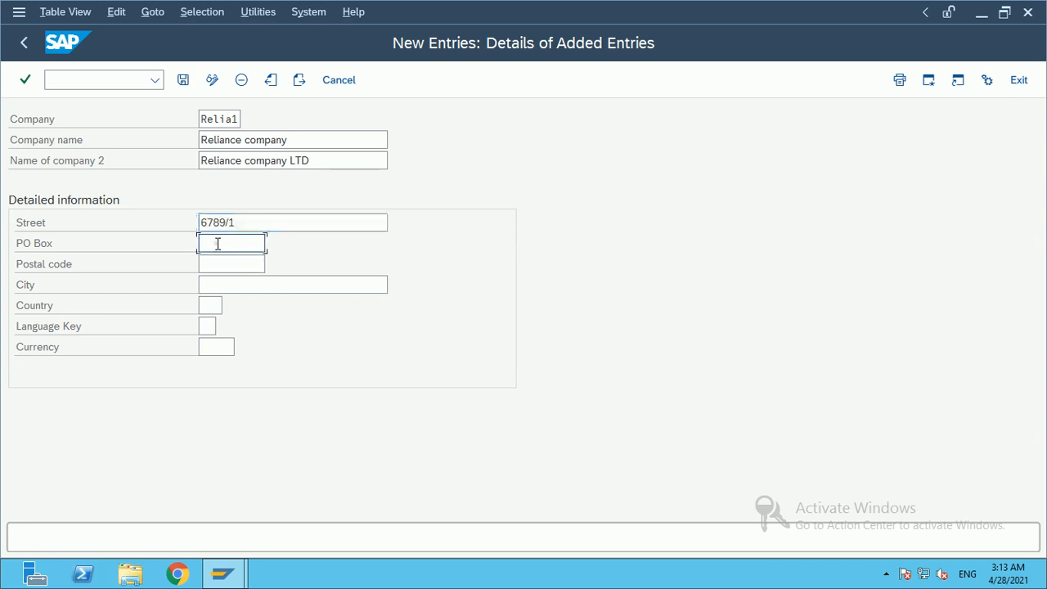
pyautogui.write('500001')
pyautogui.click(224, 264)
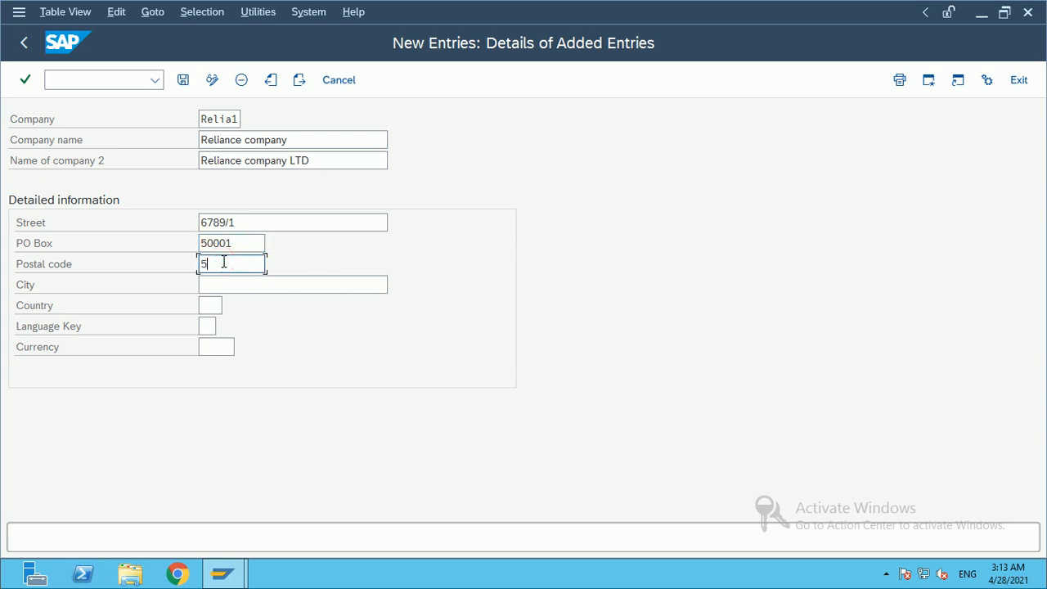
pyautogui.write('500100')
pyautogui.click(236, 285)
pyautogui.write('mumbai')
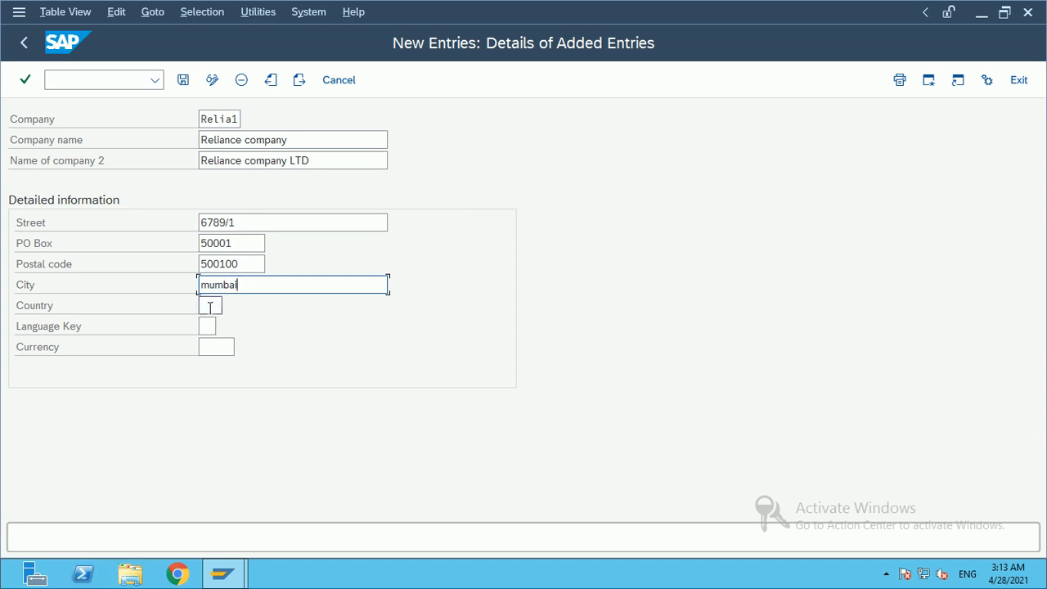
# Step: Set country India, language EN and currency INR (Indian Rupee), then save the company entry
pyautogui.click(210, 304)
pyautogui.write('IN')
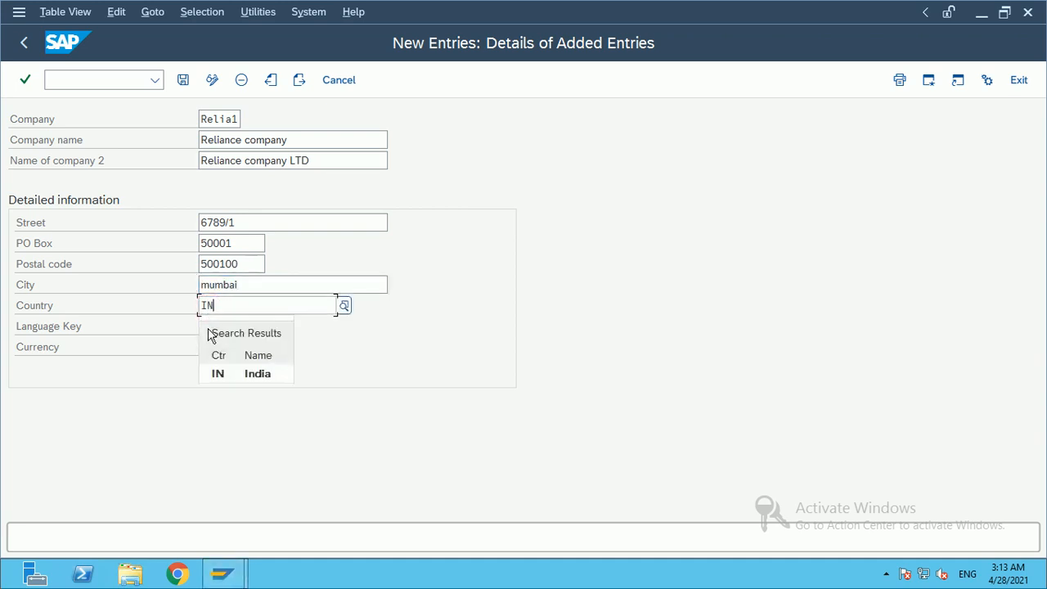
pyautogui.click(252, 371)
pyautogui.click(207, 326)
pyautogui.write('EN')
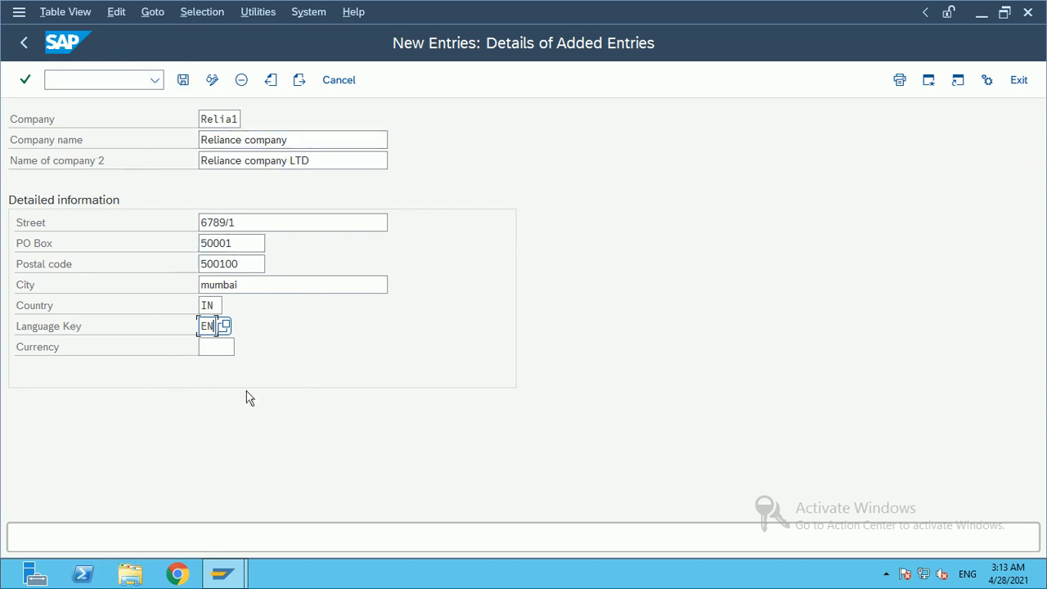
pyautogui.click(221, 346)
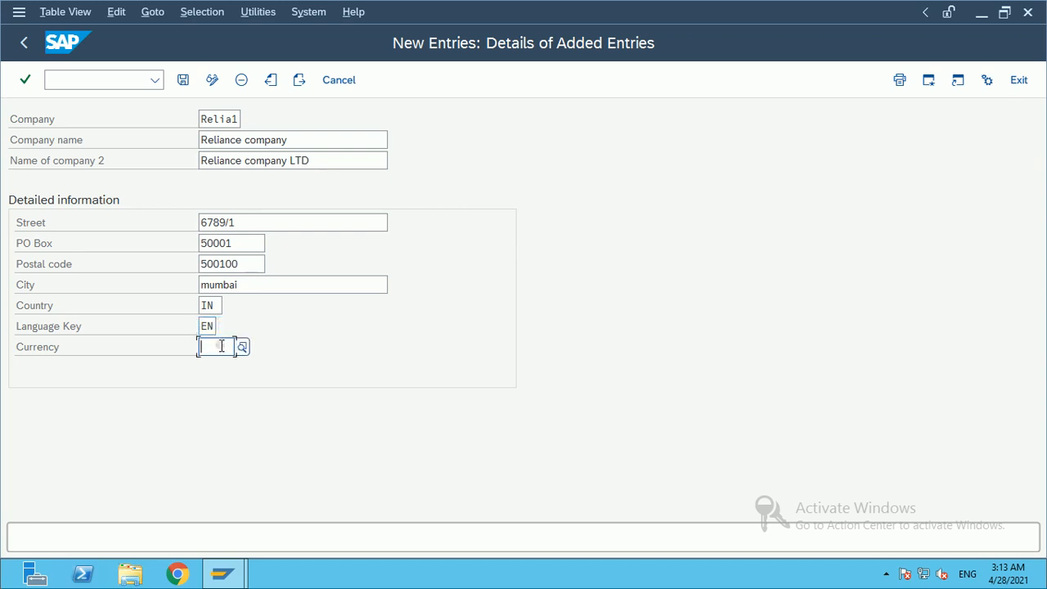
pyautogui.click(206, 326)
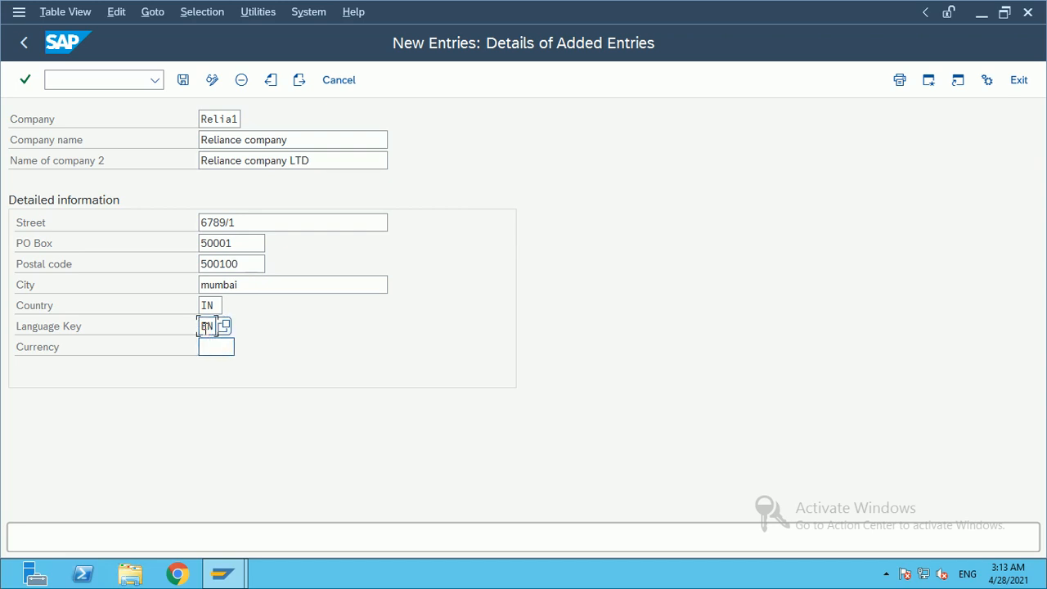
pyautogui.click(208, 347)
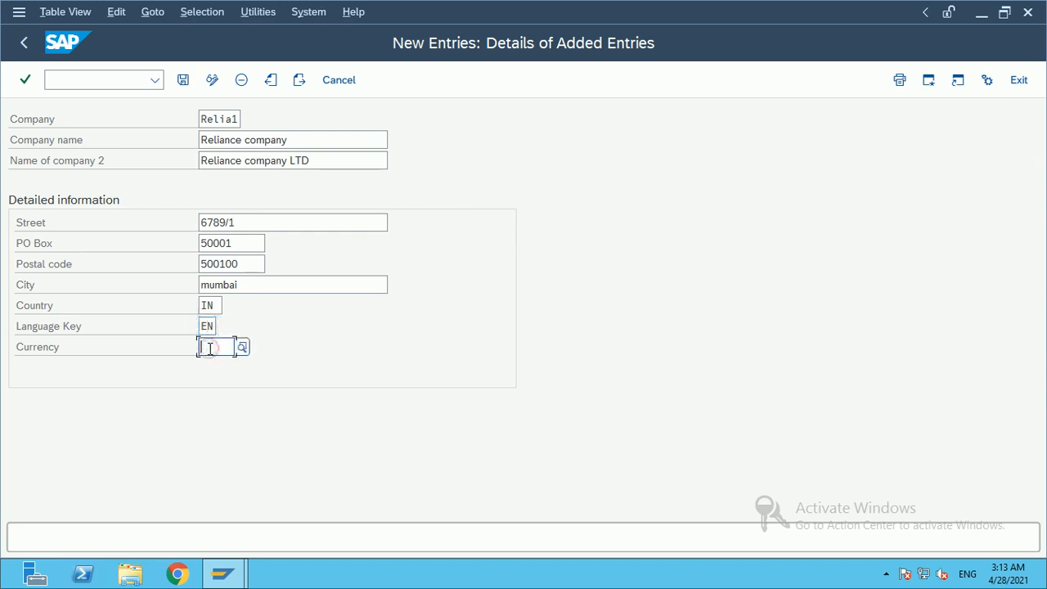
pyautogui.write('INR')
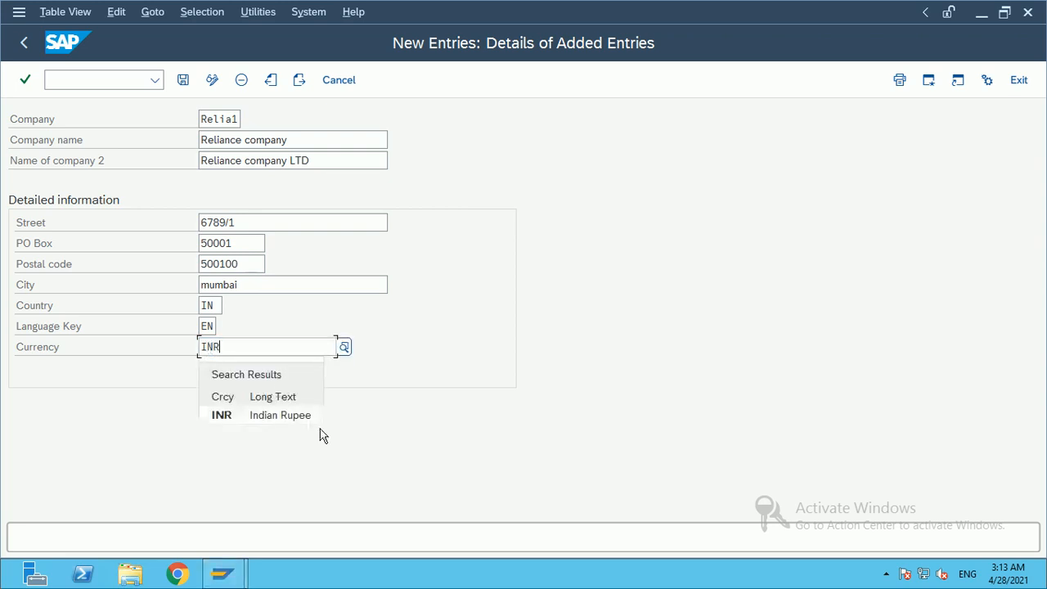
pyautogui.click(285, 418)
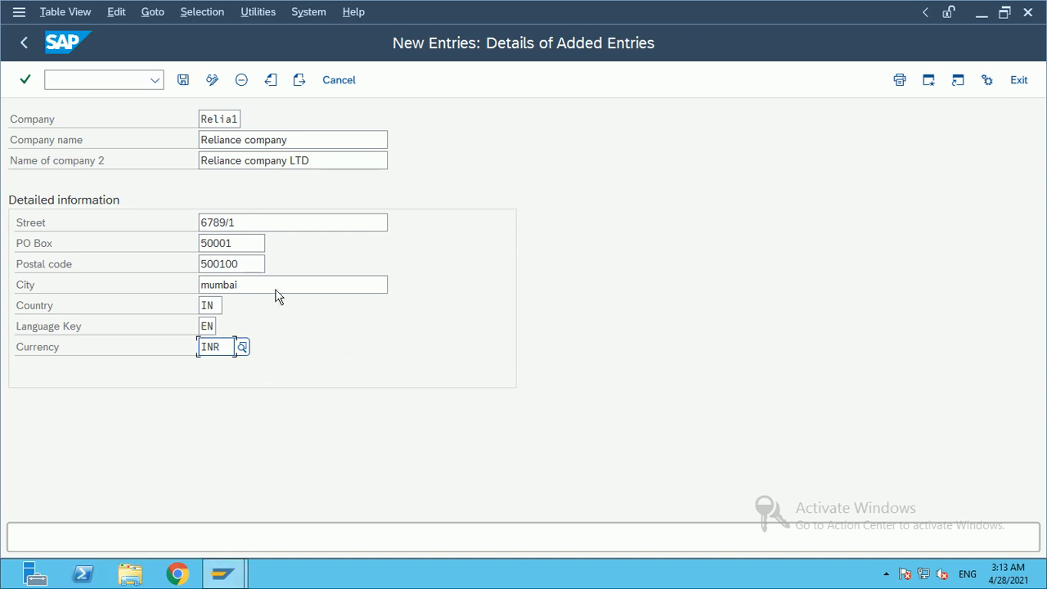
pyautogui.click(437, 399)
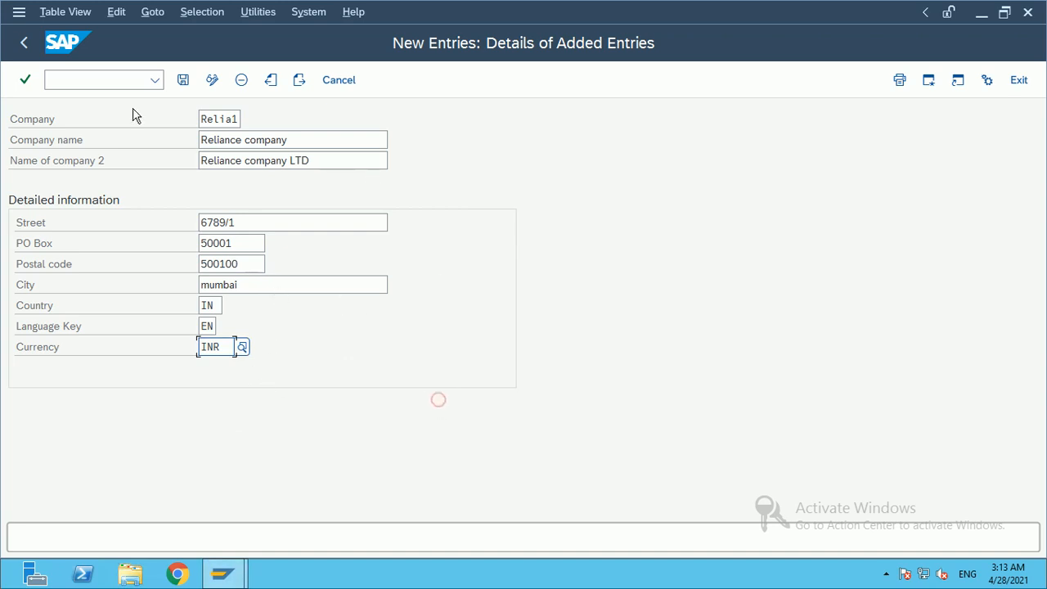
pyautogui.click(183, 80)
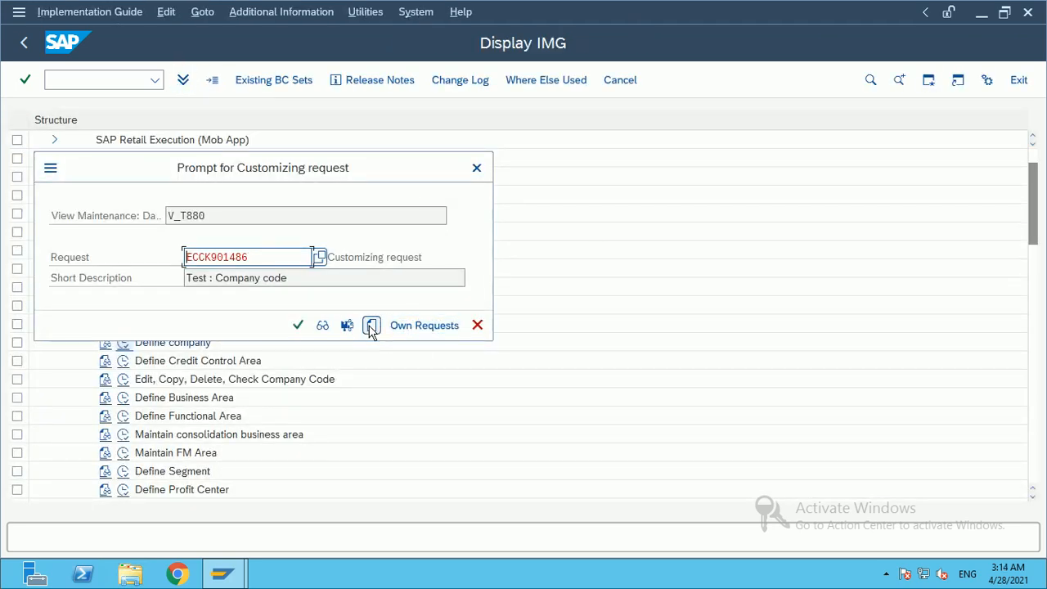
# Step: Start a new customizing request from the request prompt
pyautogui.click(363, 161)
pyautogui.moveTo(381, 161); pyautogui.dragTo(589, 155)
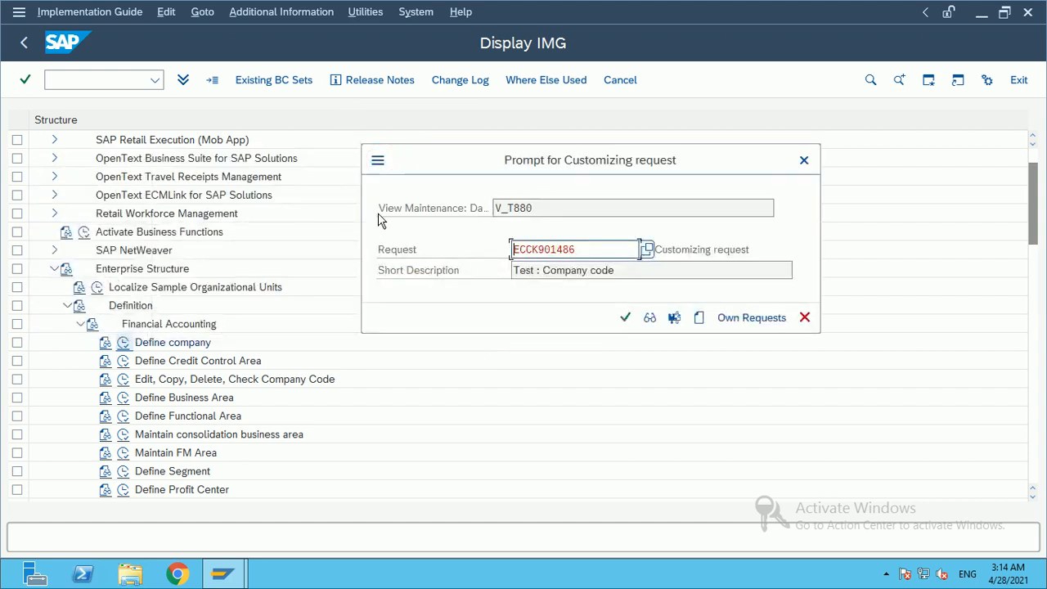
pyautogui.click(702, 319)
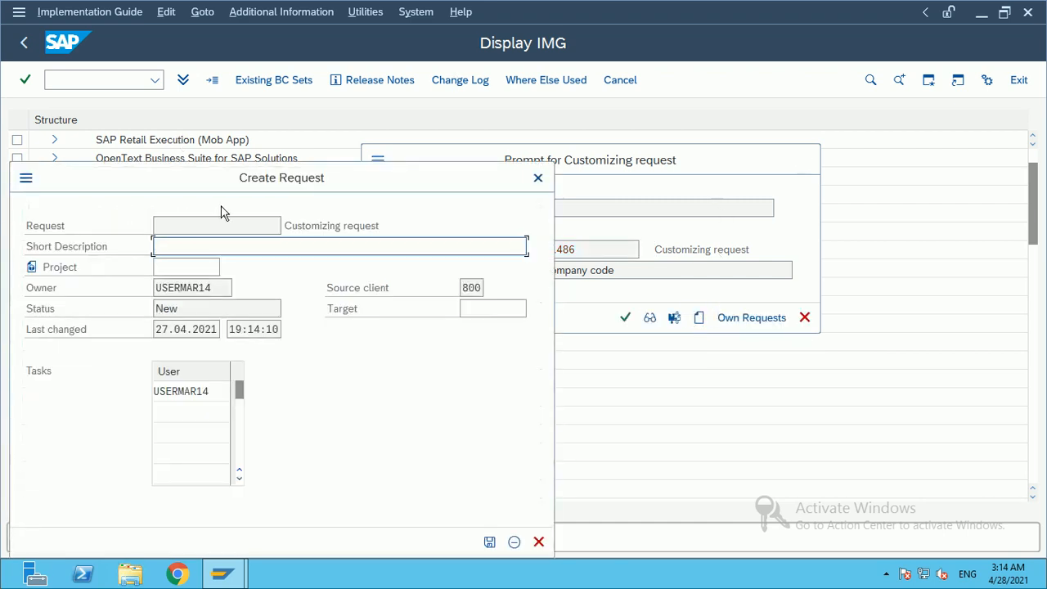
pyautogui.moveTo(327, 188); pyautogui.dragTo(428, 133)
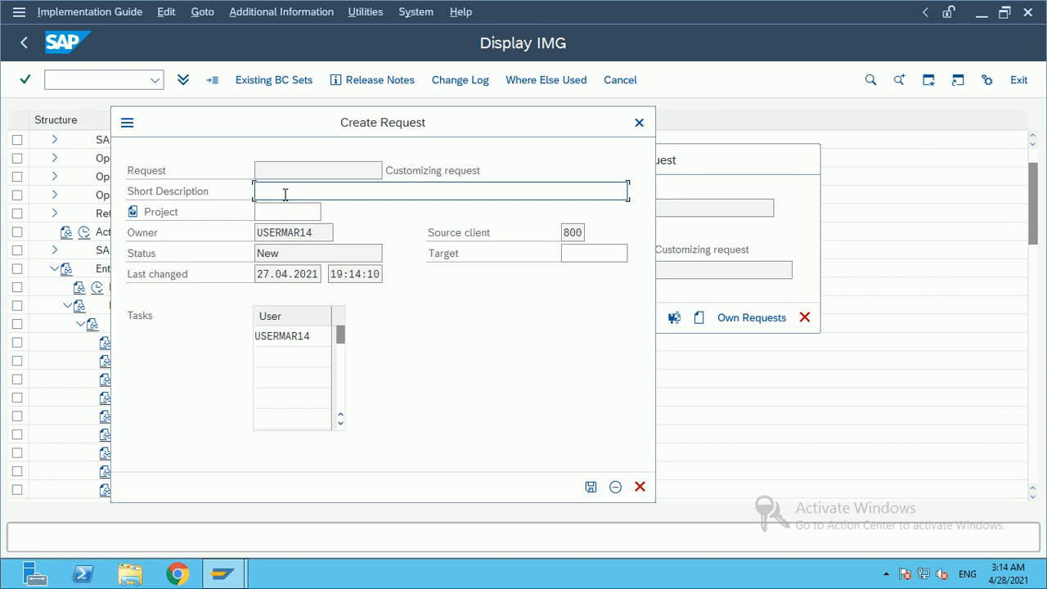
# Step: Describe the new request as Reliance_changes, save it, and confirm saving under it
pyautogui.click(285, 194)
pyautogui.click(285, 194)
pyautogui.click(305, 194)
pyautogui.write('Relian')
pyautogui.write('ce_com')
pyautogui.write('pann')
pyautogui.press('BackSpace')
pyautogui.press('BackSpace')
pyautogui.press('BackSpace')
pyautogui.write('hanges')
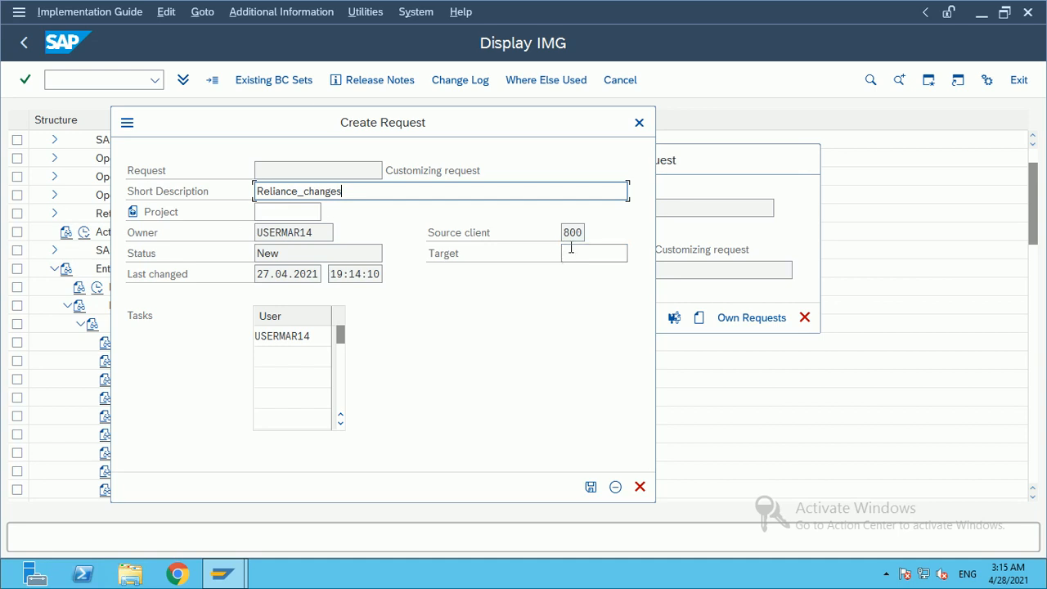
pyautogui.click(591, 487)
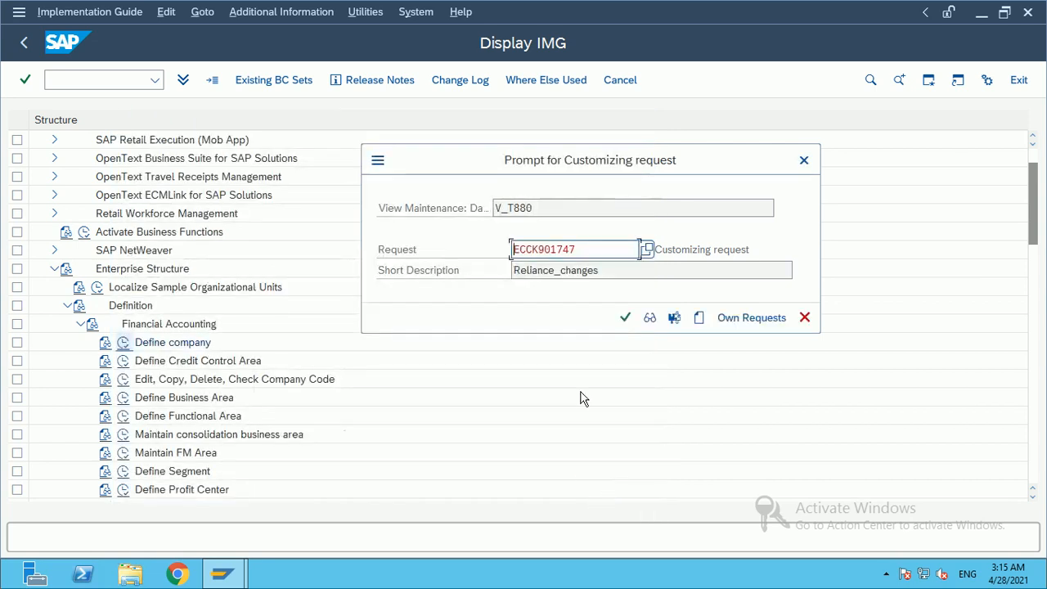
pyautogui.click(606, 246)
pyautogui.click(625, 321)
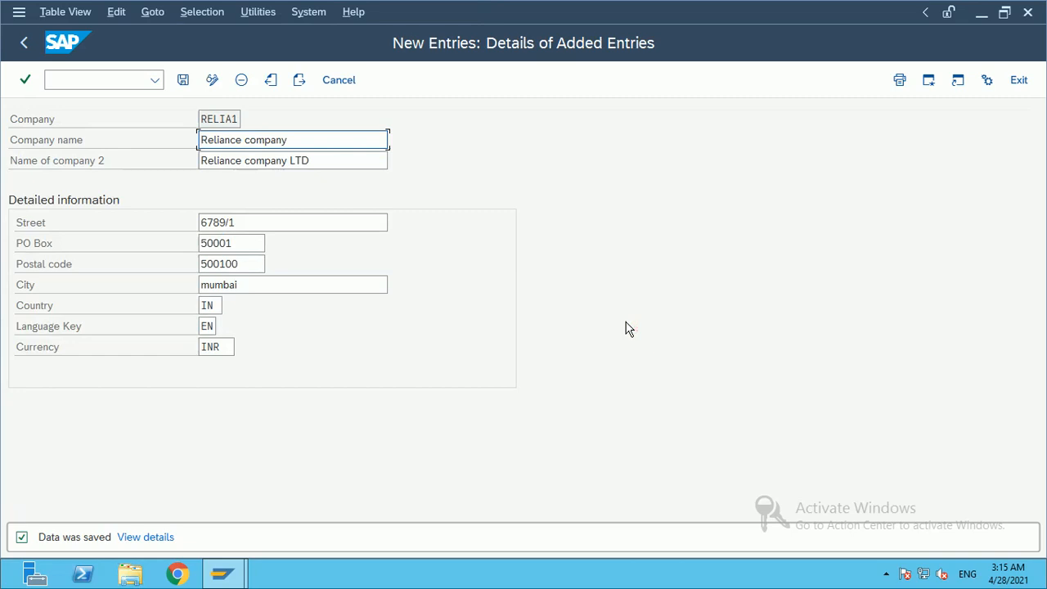
# Step: Review the save message details, then go back twice to the Display IMG tree
pyautogui.click(148, 537)
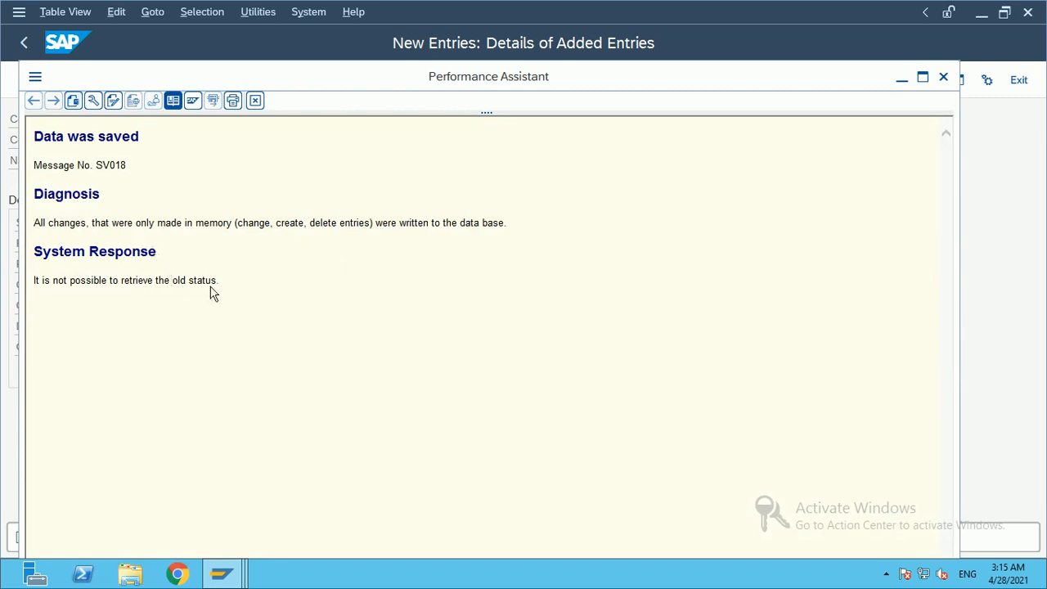
pyautogui.click(944, 77)
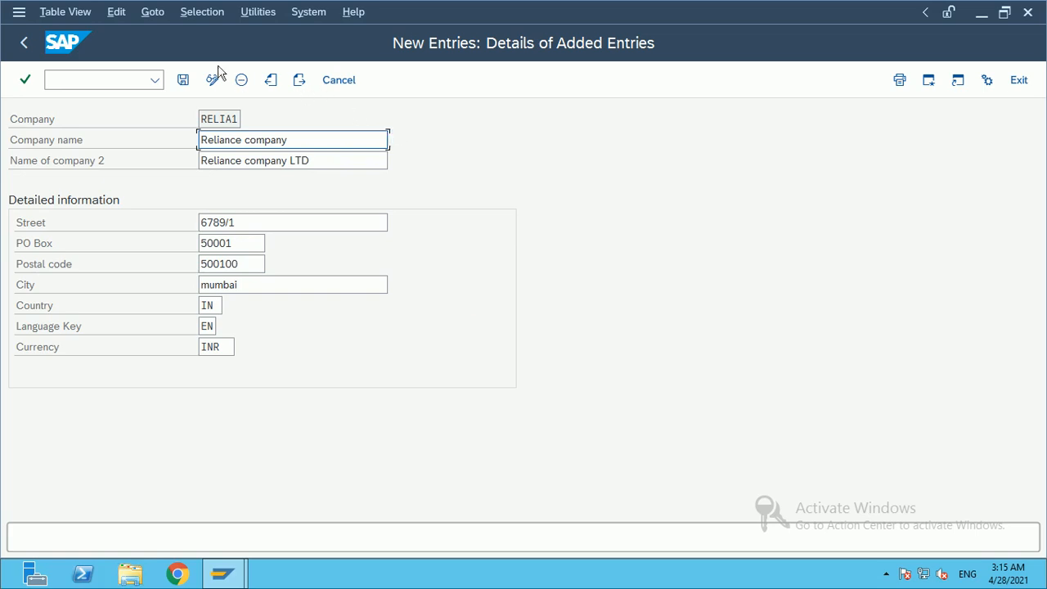
pyautogui.click(26, 45)
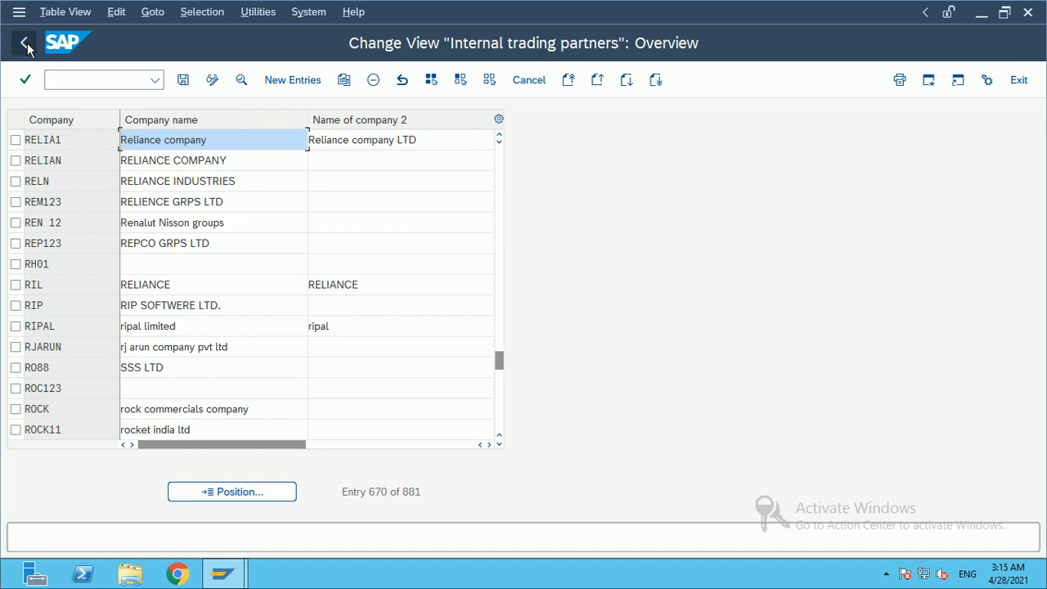
pyautogui.click(26, 45)
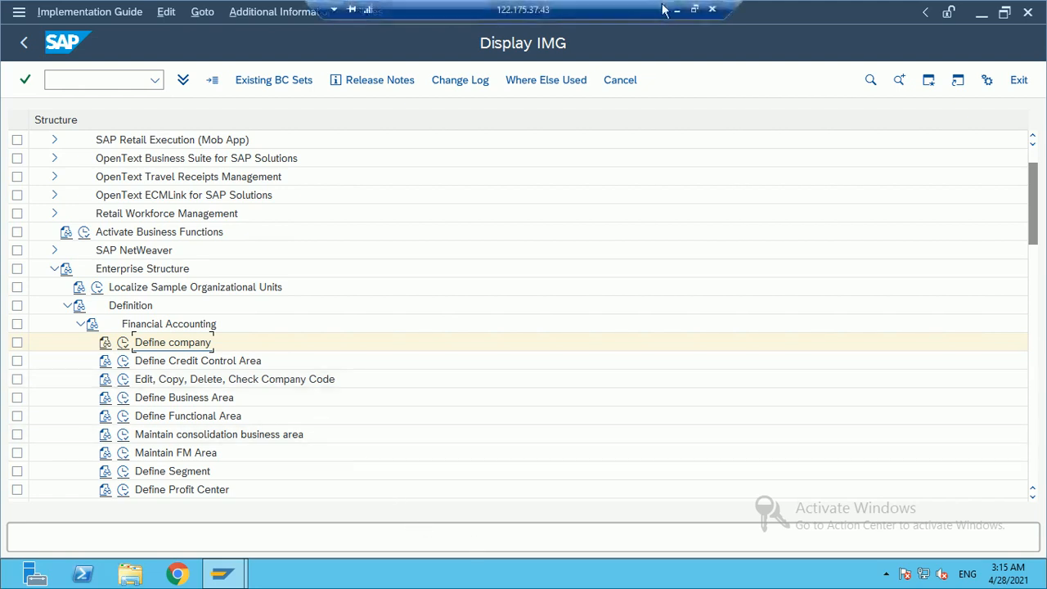
# Step: Minimize the Remote Desktop session to reveal the SAP_training Excel workbook
pyautogui.click(675, 12)
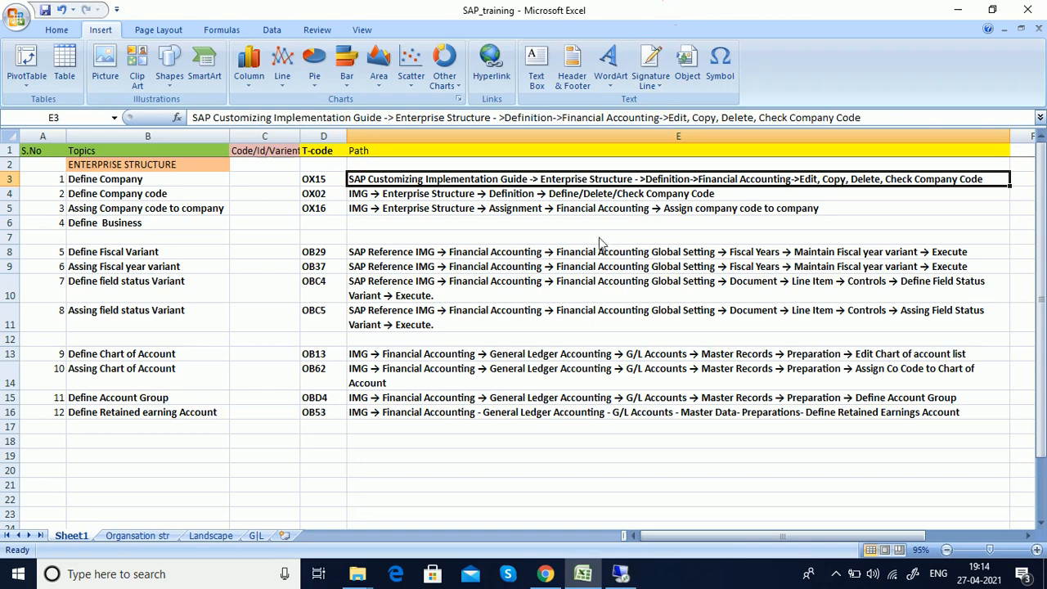
pyautogui.click(543, 198)
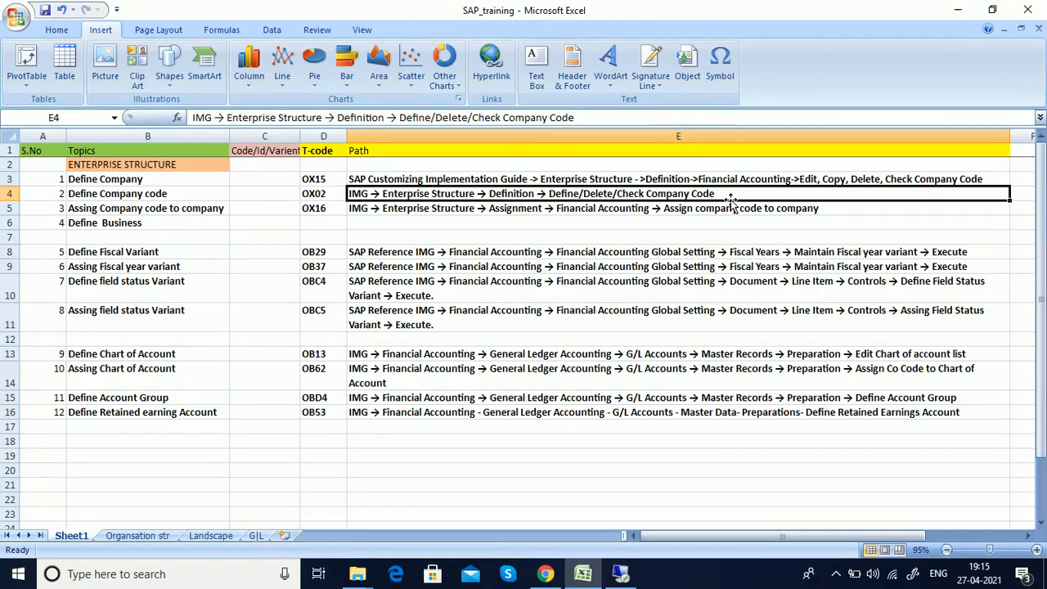
pyautogui.hotkey('alt', 'Tab')
# Step: Back in SAP, open Edit Company Code Data under Edit, Copy, Delete, Check Company Code
pyautogui.click(623, 575)
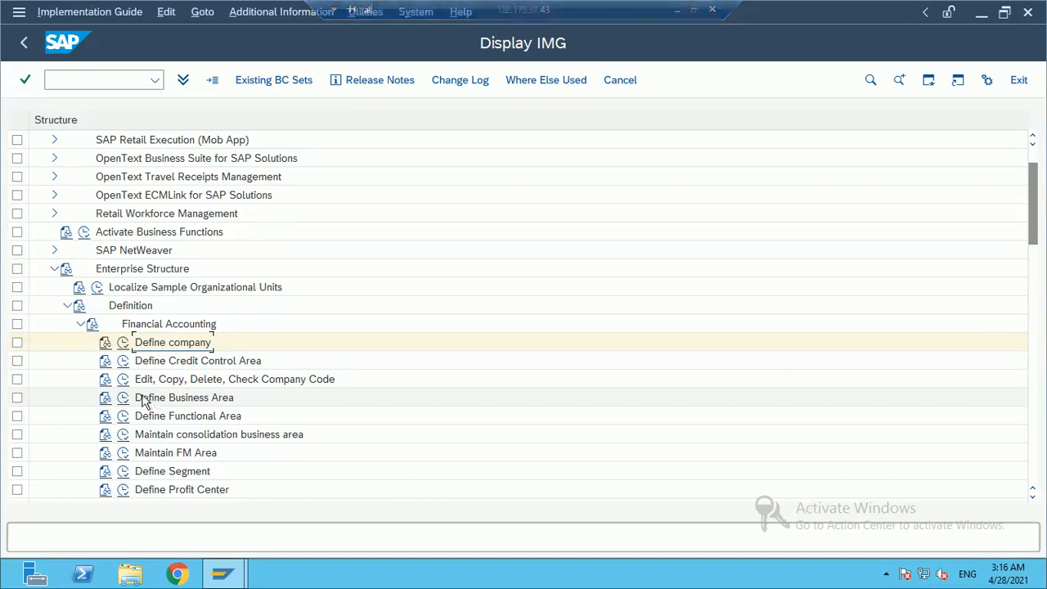
pyautogui.click(122, 388)
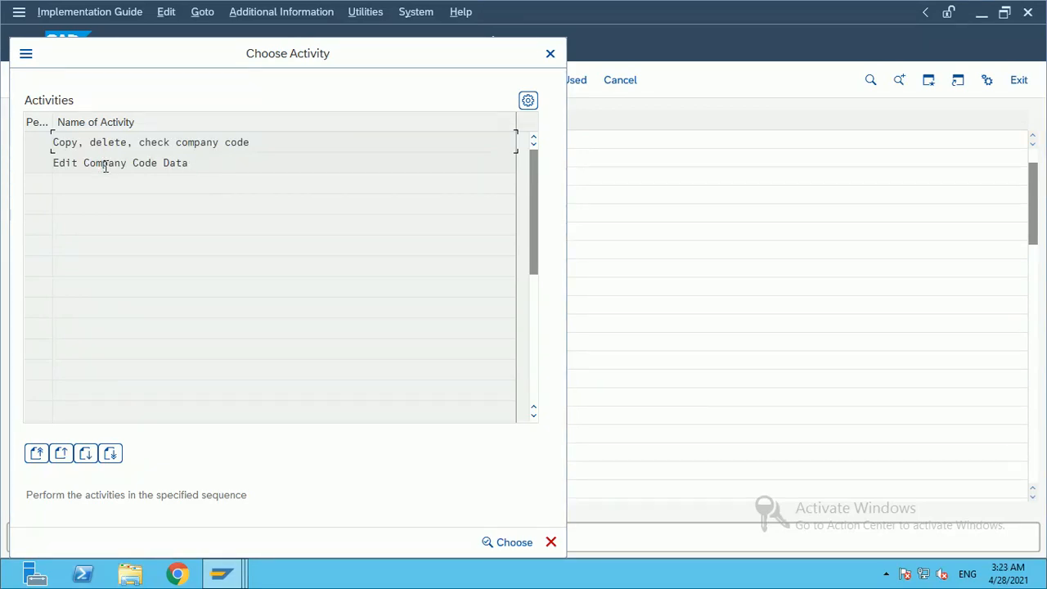
pyautogui.doubleClick(105, 163)
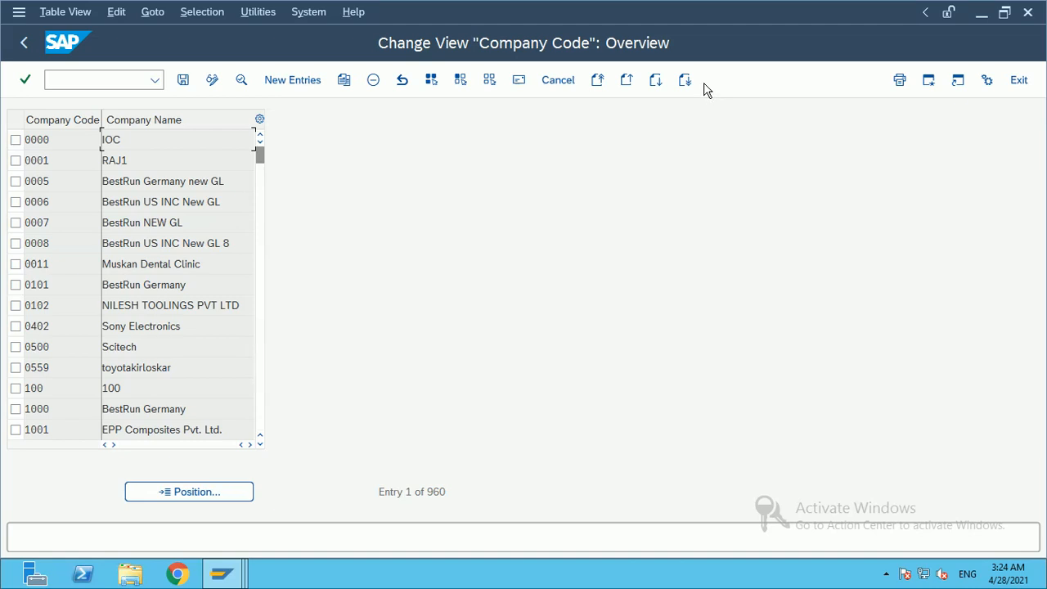
# Step: Add a new entry with company code RL11
pyautogui.click(296, 84)
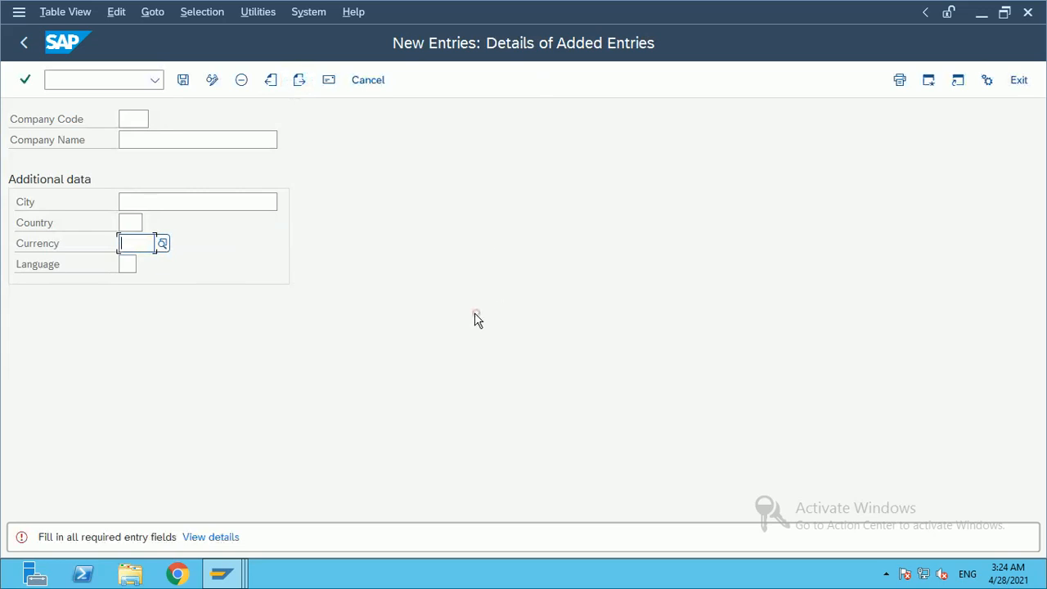
pyautogui.click(134, 119)
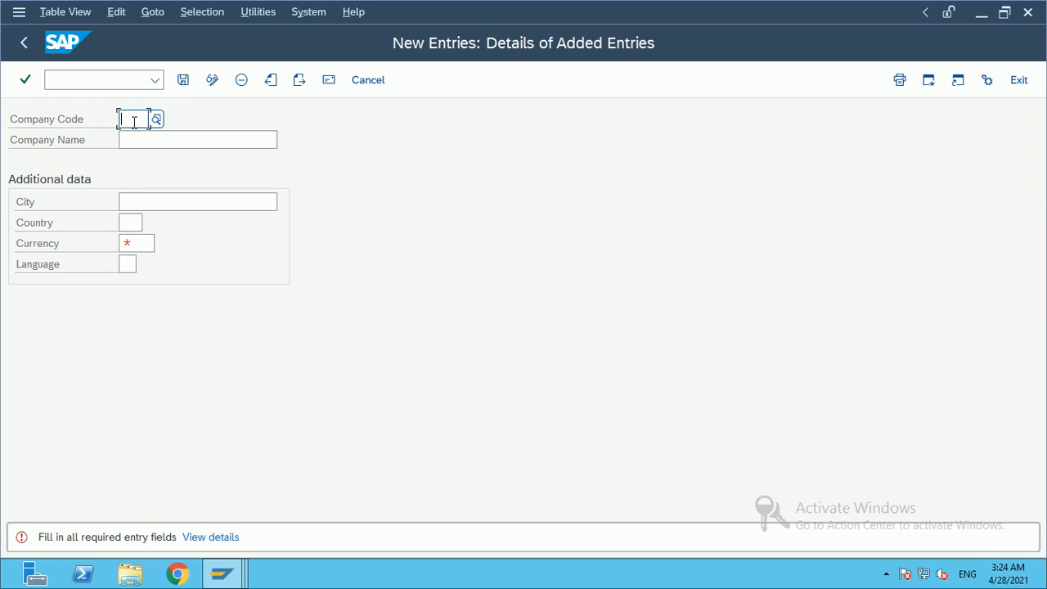
pyautogui.click(133, 122)
pyautogui.click(124, 120)
pyautogui.write('Re')
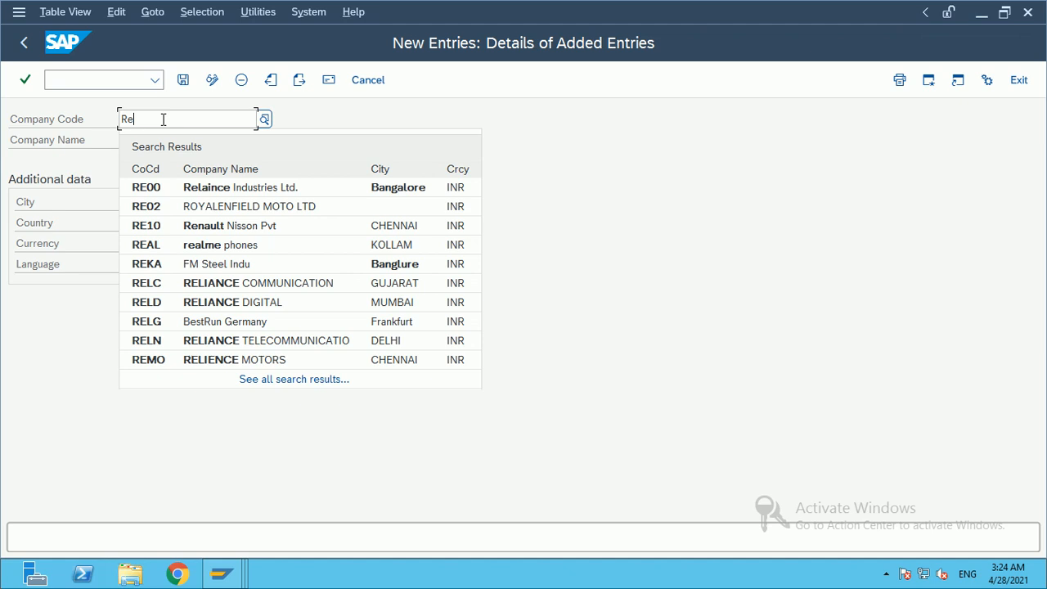
pyautogui.press('BackSpace')
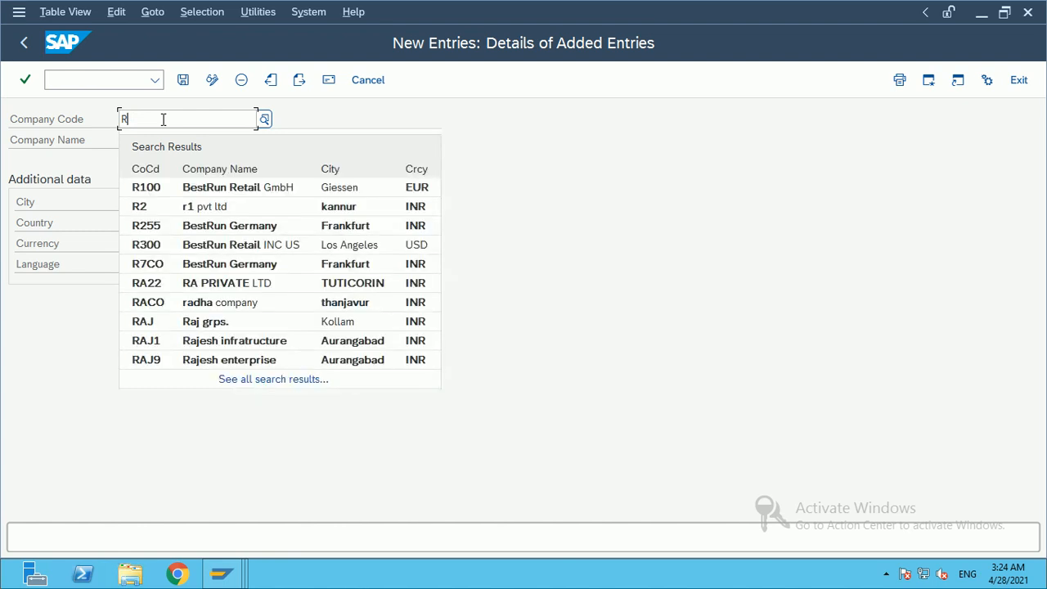
pyautogui.write('L11')
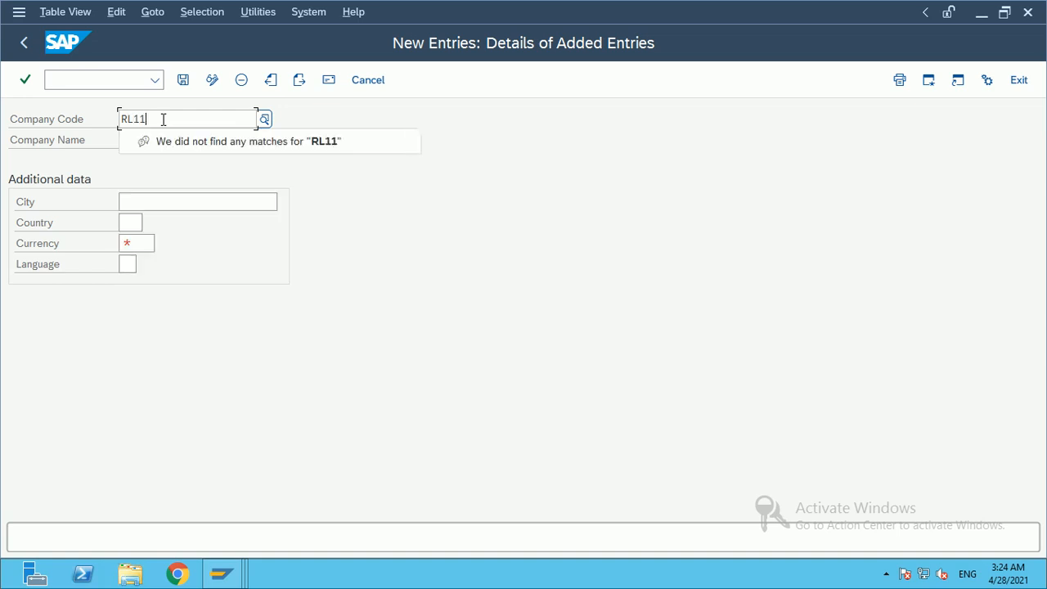
pyautogui.press('Return')
# Step: Enter company name 'Reliance Telcom pvt LTD' and city Mumbai, then bring up the country key list
pyautogui.click(133, 141)
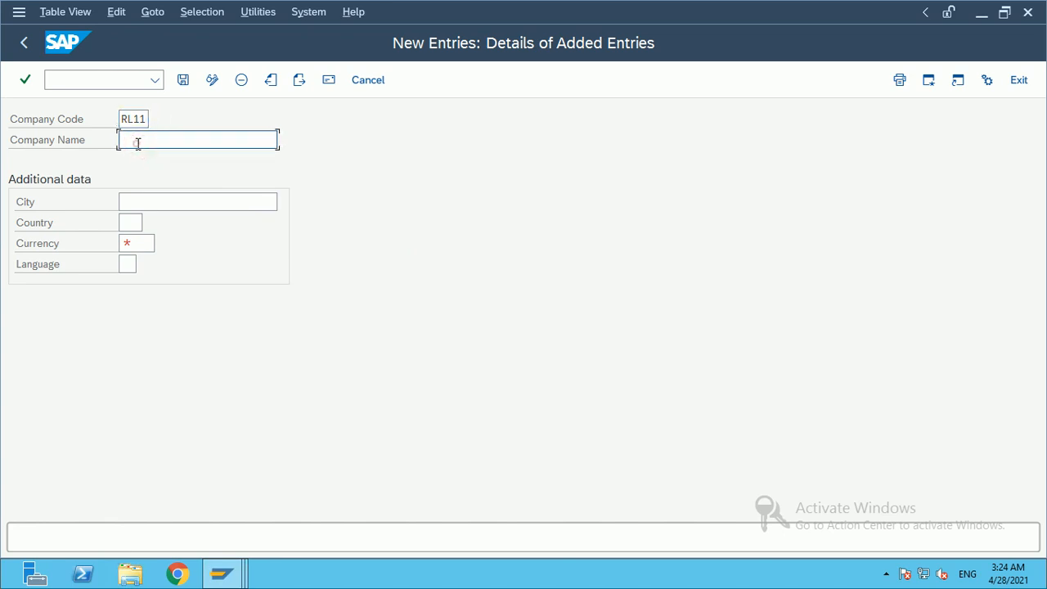
pyautogui.write('Reliance comm')
pyautogui.press('BackSpace')
pyautogui.press('BackSpace')
pyautogui.press('BackSpace')
pyautogui.press('BackSpace')
pyautogui.write('Telcom')
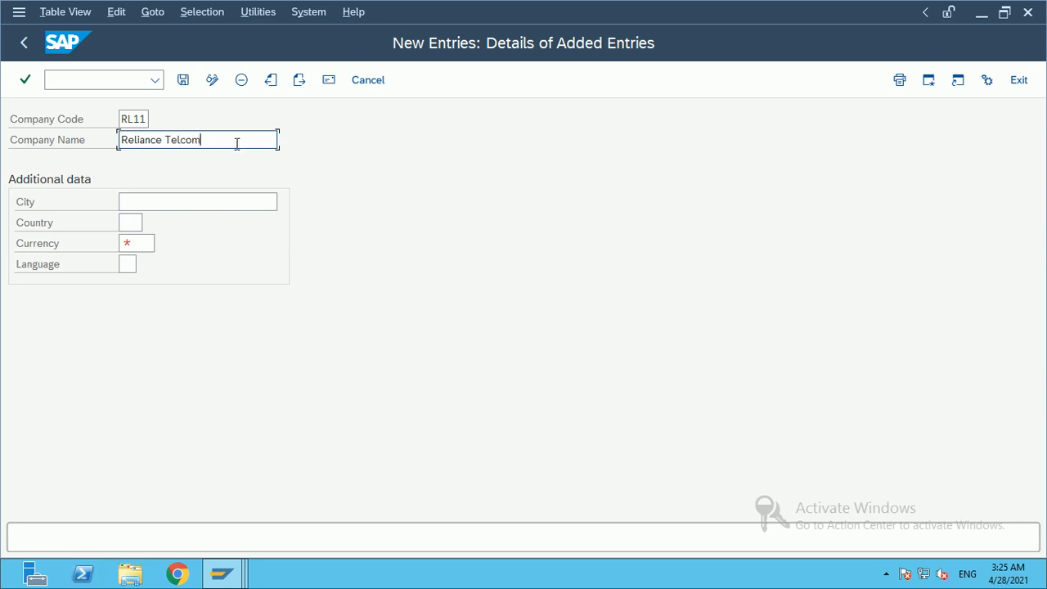
pyautogui.write(' plc')
pyautogui.press('BackSpace')
pyautogui.press('BackSpace')
pyautogui.write('vtl')
pyautogui.write('LTD')
pyautogui.click(235, 200)
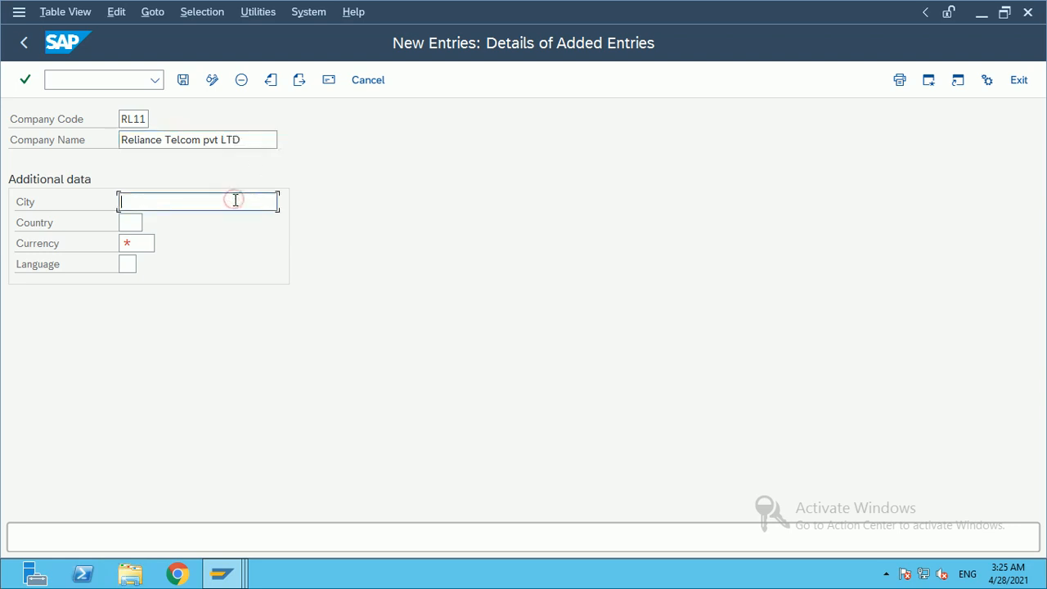
pyautogui.write('Mumbai')
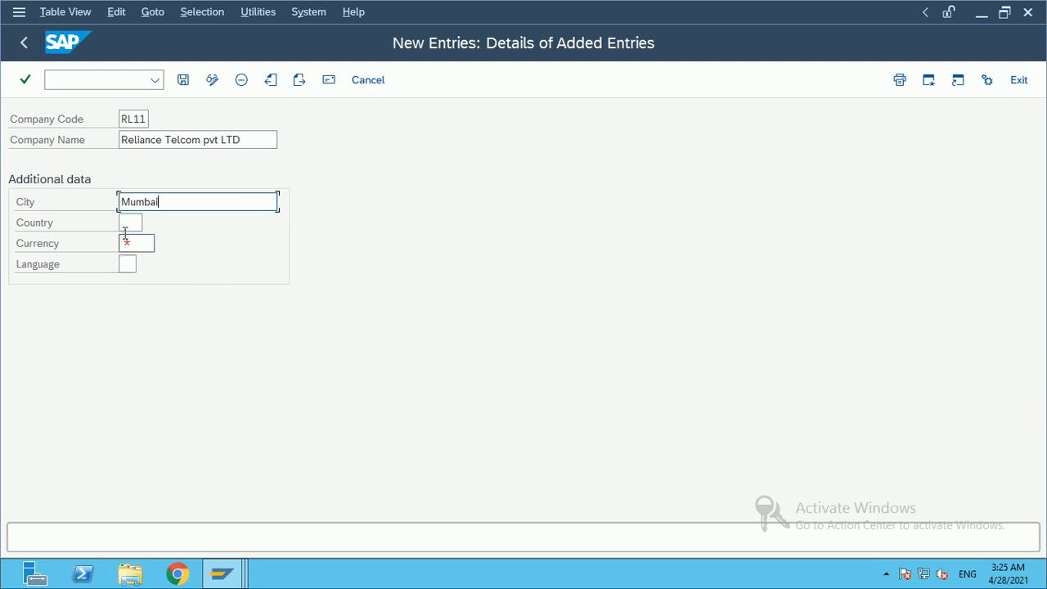
pyautogui.click(127, 223)
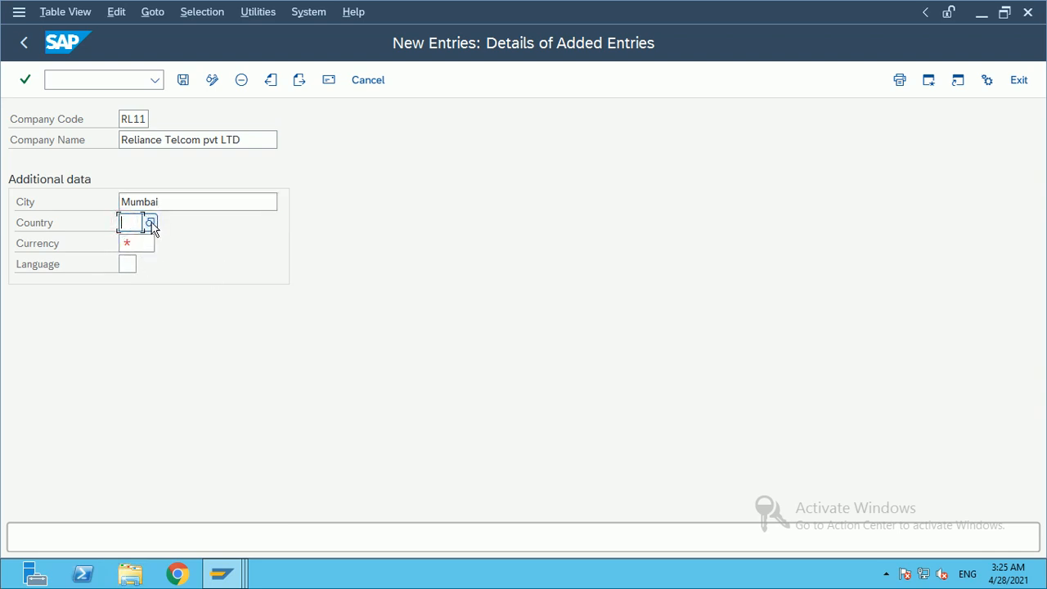
pyautogui.click(151, 224)
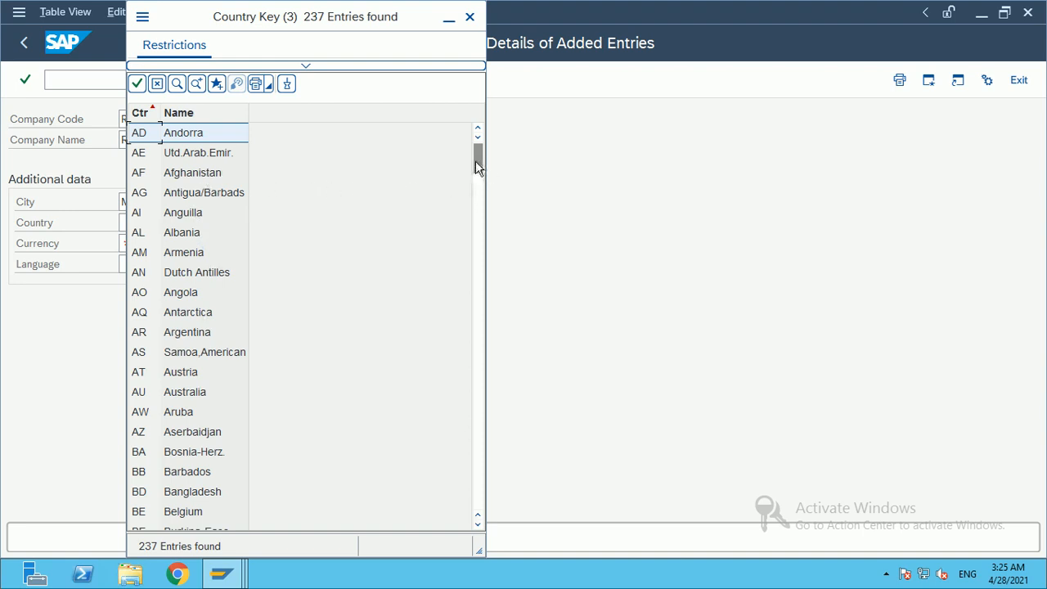
# Step: Give RL11 country India, currency INR (Indian Rupee) and language EN, then confirm
pyautogui.moveTo(479, 165); pyautogui.dragTo(469, 235)
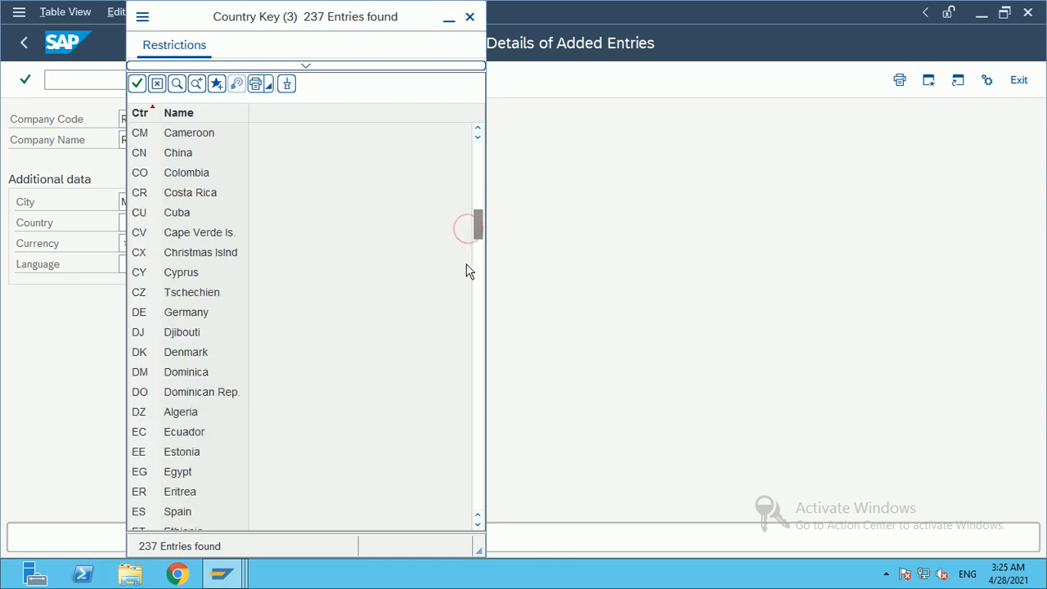
pyautogui.moveTo(475, 228); pyautogui.dragTo(479, 306)
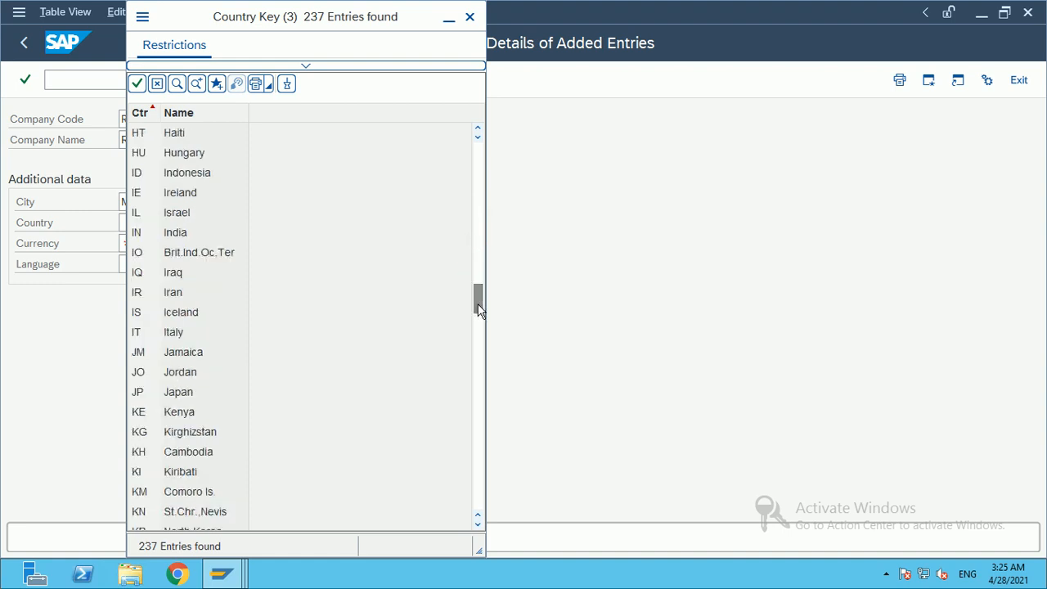
pyautogui.doubleClick(181, 235)
pyautogui.click(143, 244)
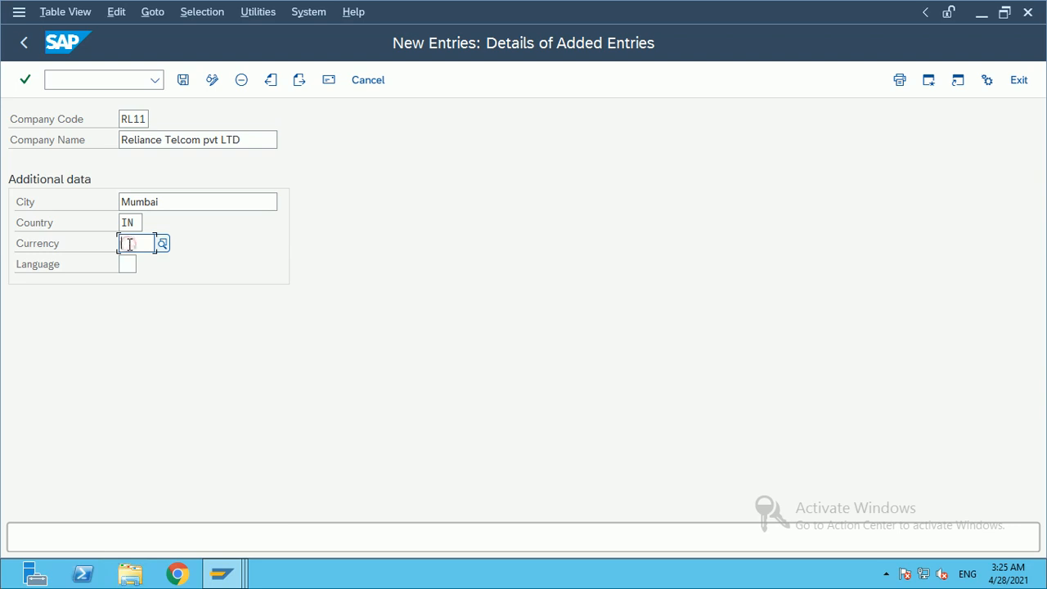
pyautogui.write('INR')
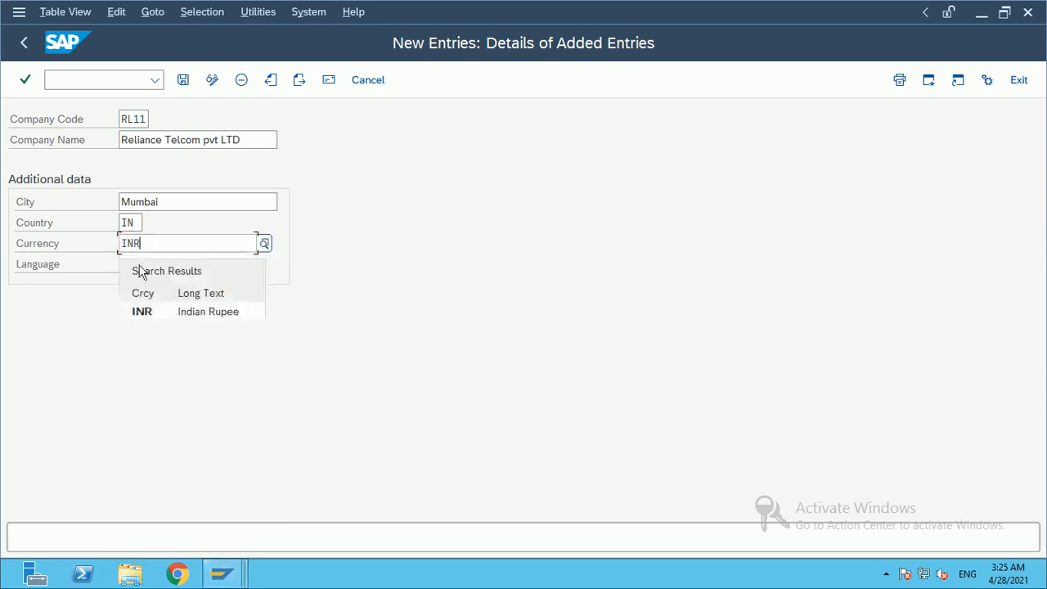
pyautogui.click(158, 314)
pyautogui.click(121, 263)
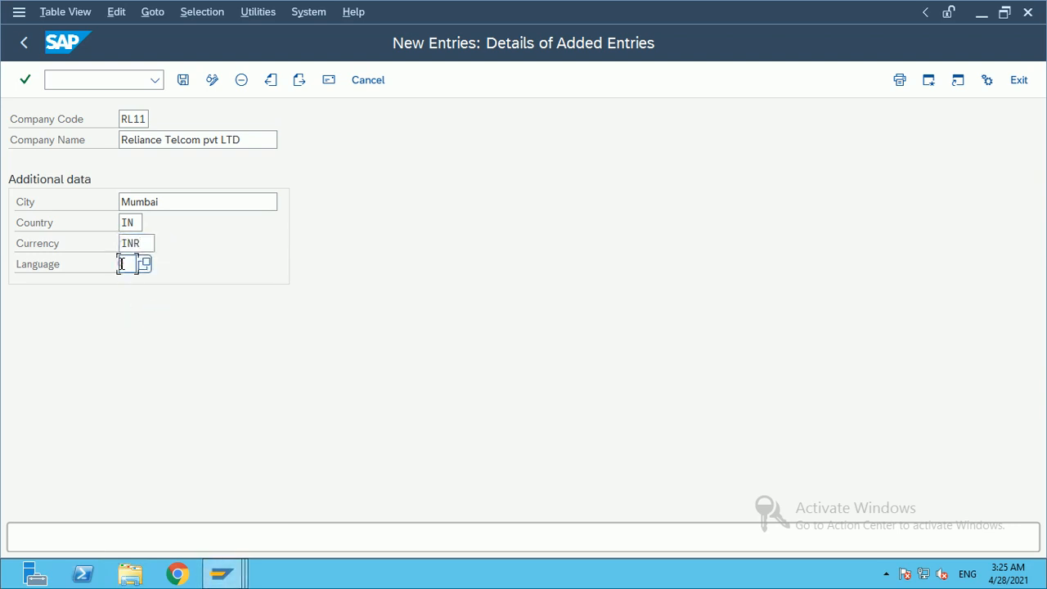
pyautogui.write('EN')
pyautogui.press('Return')
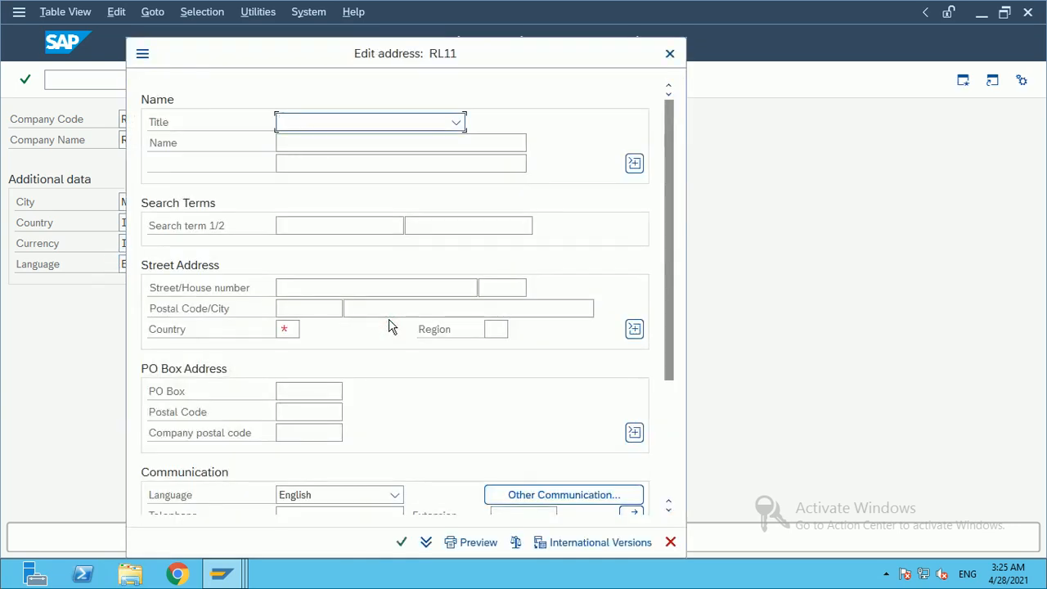
# Step: Set title Company, name 'Reliance Telcom pvt LTD' and search term 1122
pyautogui.moveTo(525, 54); pyautogui.dragTo(572, 32)
pyautogui.click(414, 101)
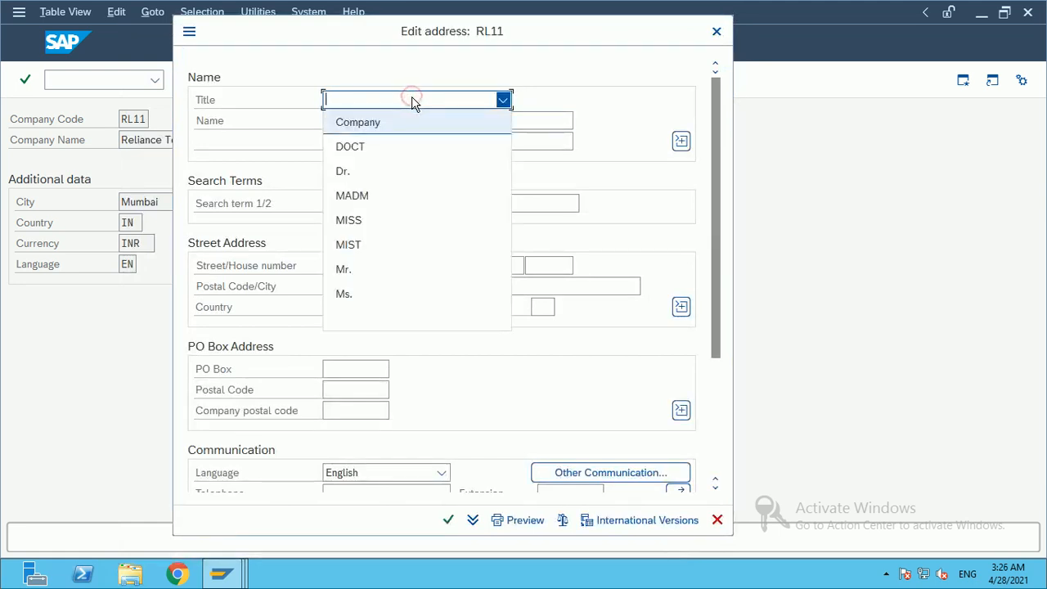
pyautogui.click(392, 123)
pyautogui.click(394, 122)
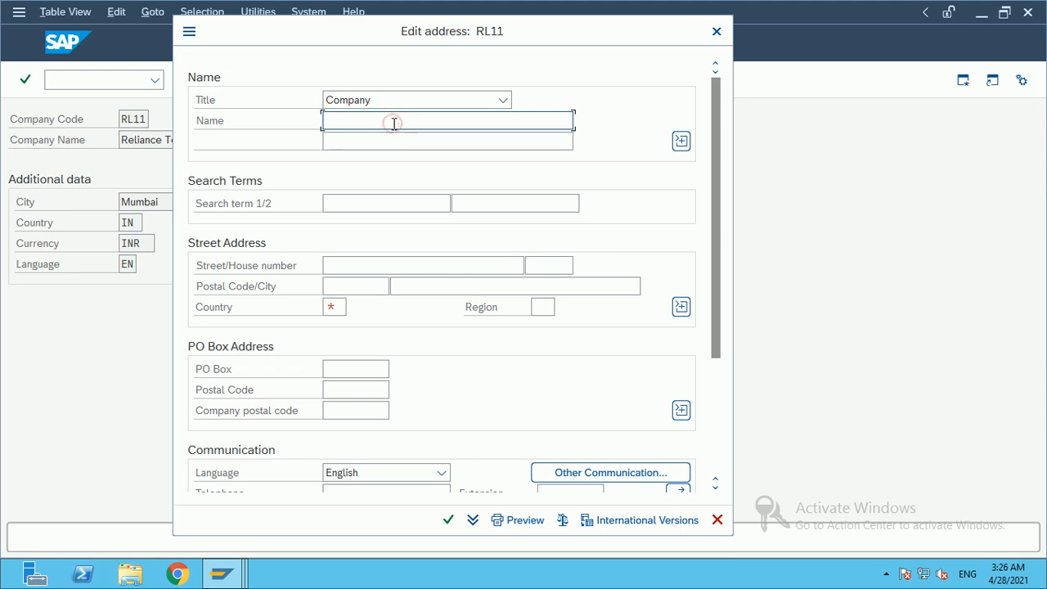
pyautogui.click(381, 121)
pyautogui.write('Rel')
pyautogui.write('aince')
pyautogui.press('BackSpace')
pyautogui.press('BackSpace')
pyautogui.press('BackSpace')
pyautogui.press('BackSpace')
pyautogui.press('BackSpace')
pyautogui.press('BackSpace')
pyautogui.write('liance Telcom')
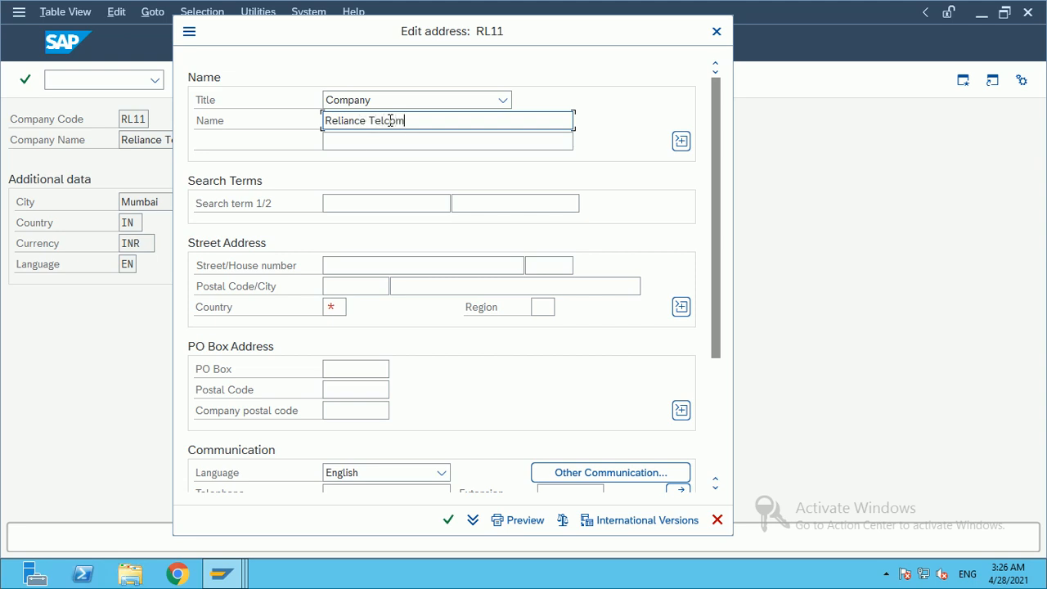
pyautogui.write(' pvt LTD')
pyautogui.click(355, 206)
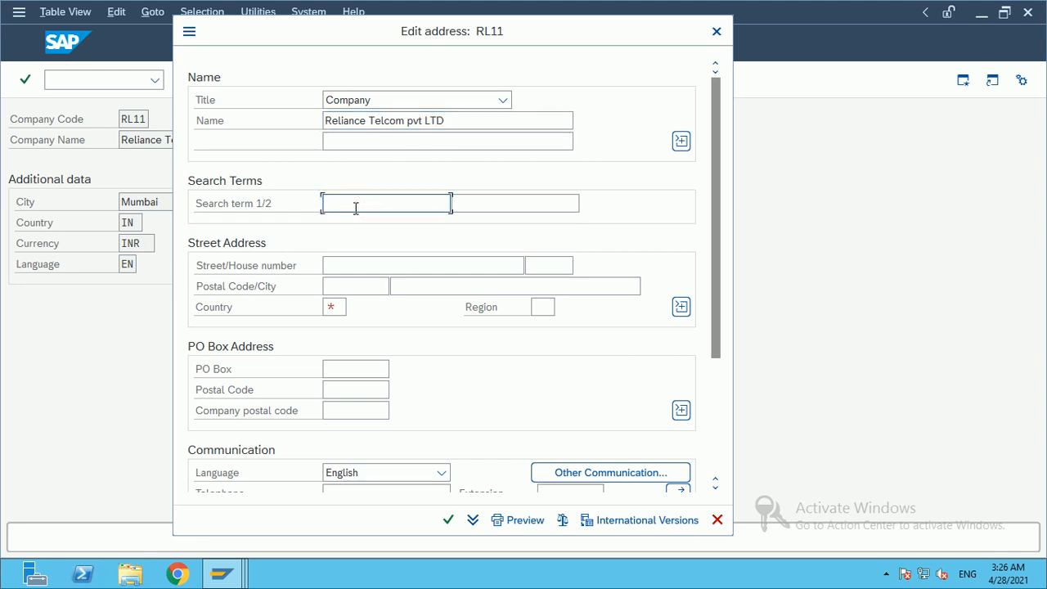
pyautogui.write('1122')
# Step: Enter street 567 warli, house number 123, postal code 500100, city Mumbai and country IN
pyautogui.click(352, 265)
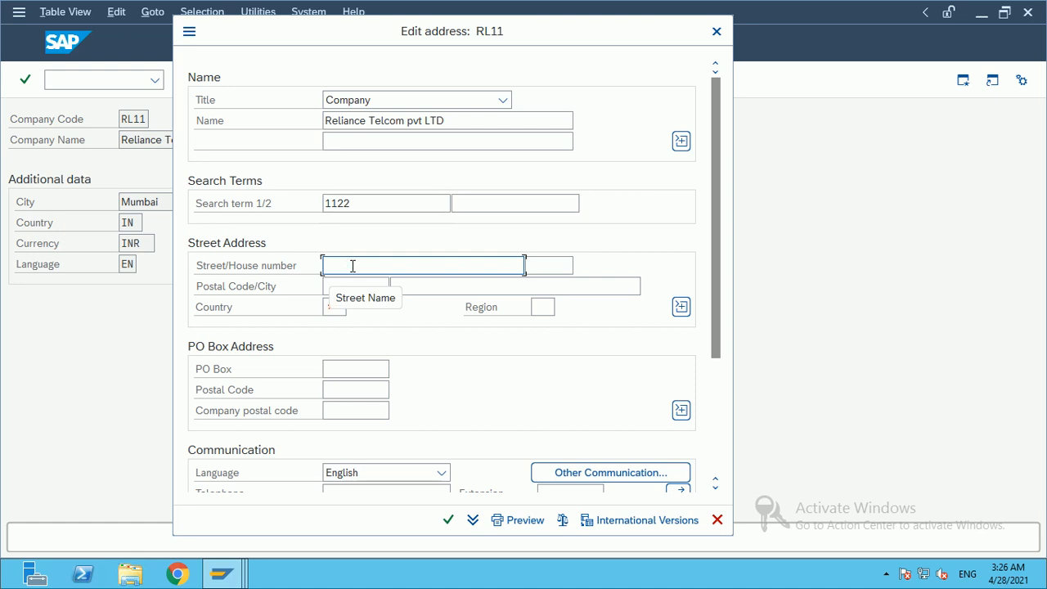
pyautogui.write('567')
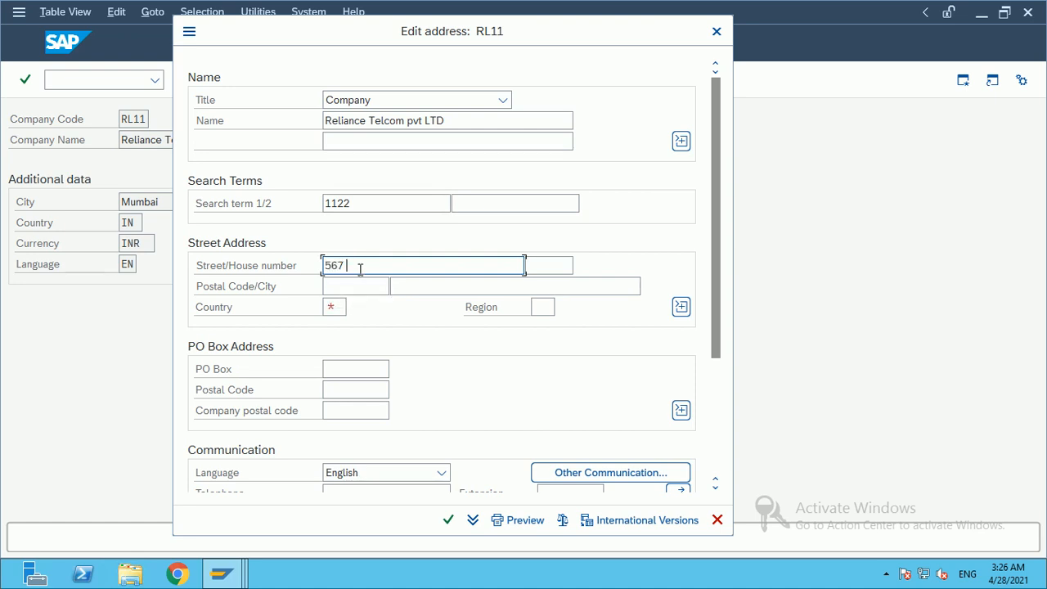
pyautogui.write(' warli')
pyautogui.click(553, 267)
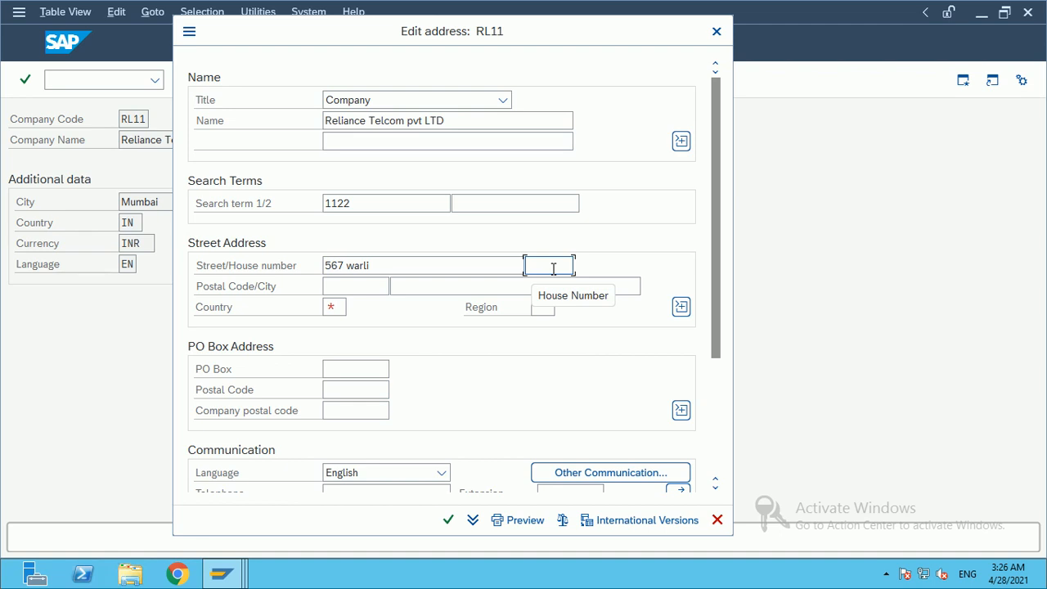
pyautogui.write('123')
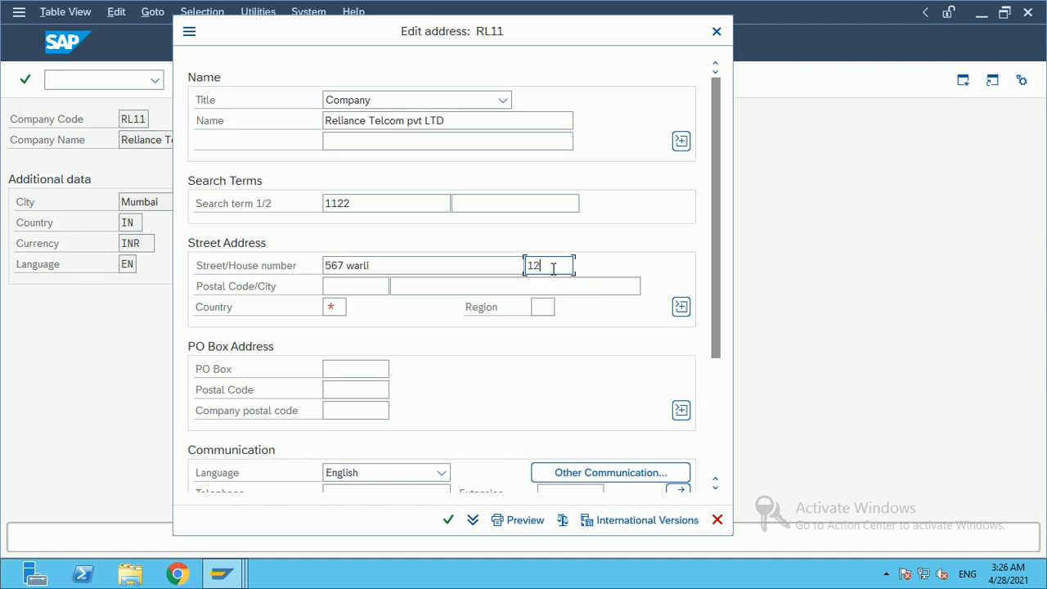
pyautogui.click(344, 286)
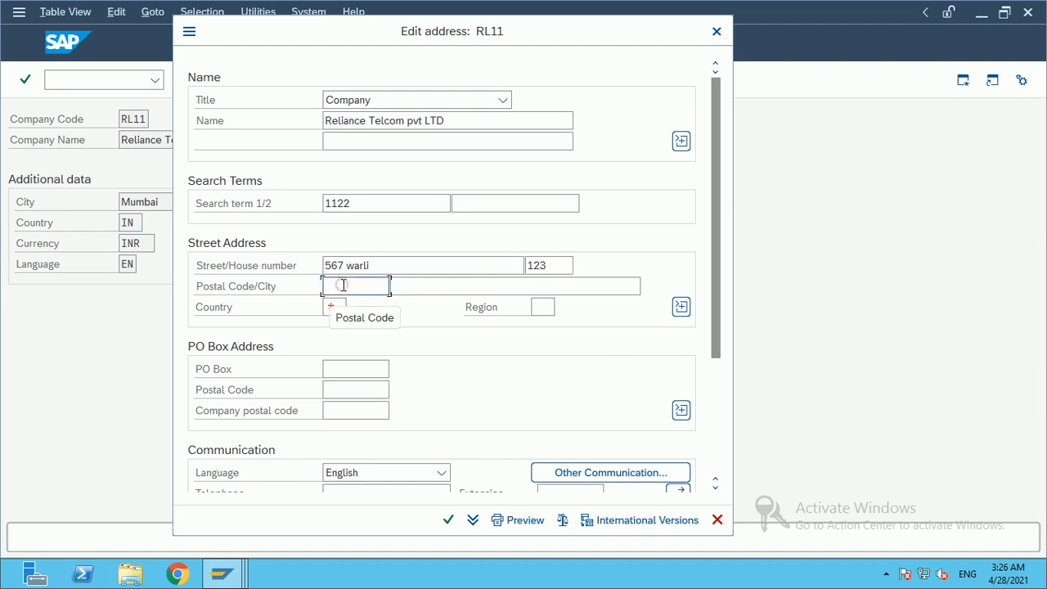
pyautogui.write('5')
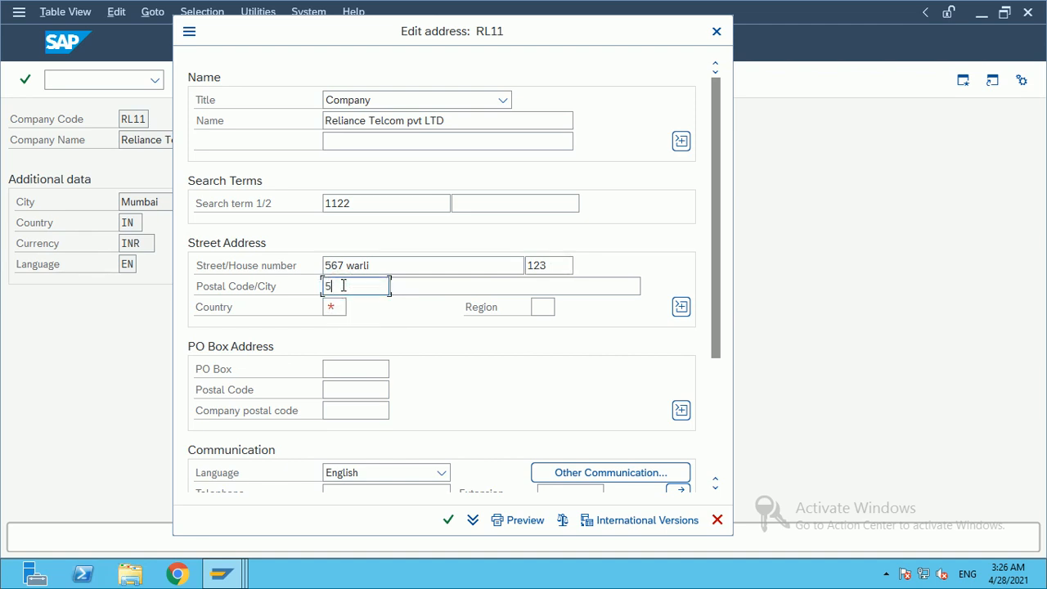
pyautogui.write('00100')
pyautogui.click(403, 286)
pyautogui.write('Mumbai')
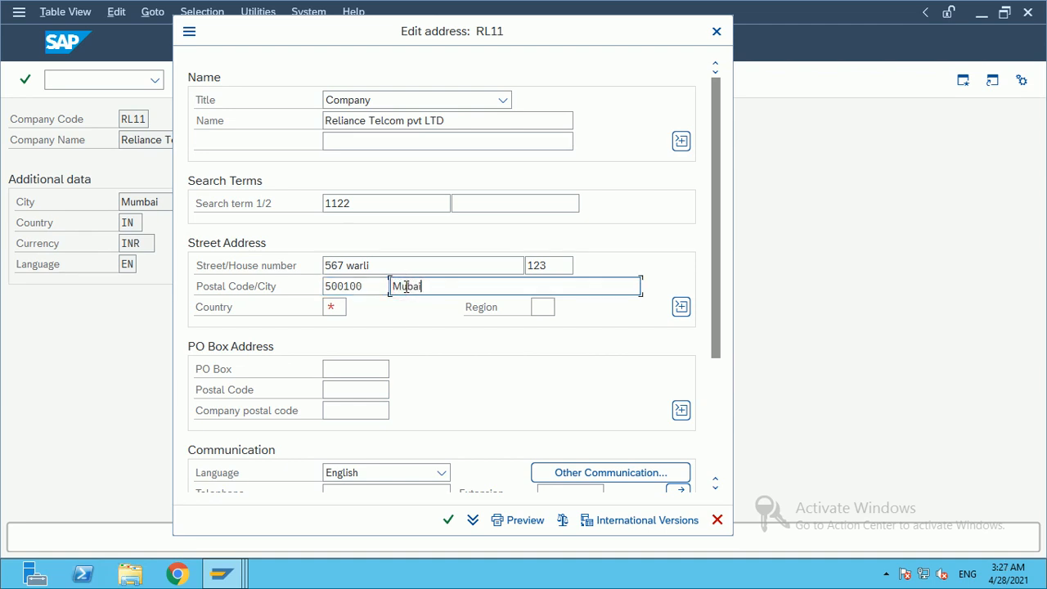
pyautogui.press('BackSpace')
pyautogui.press('BackSpace')
pyautogui.press('BackSpace')
pyautogui.press('BackSpace')
pyautogui.write('mbai')
pyautogui.click(342, 307)
pyautogui.write('IN')
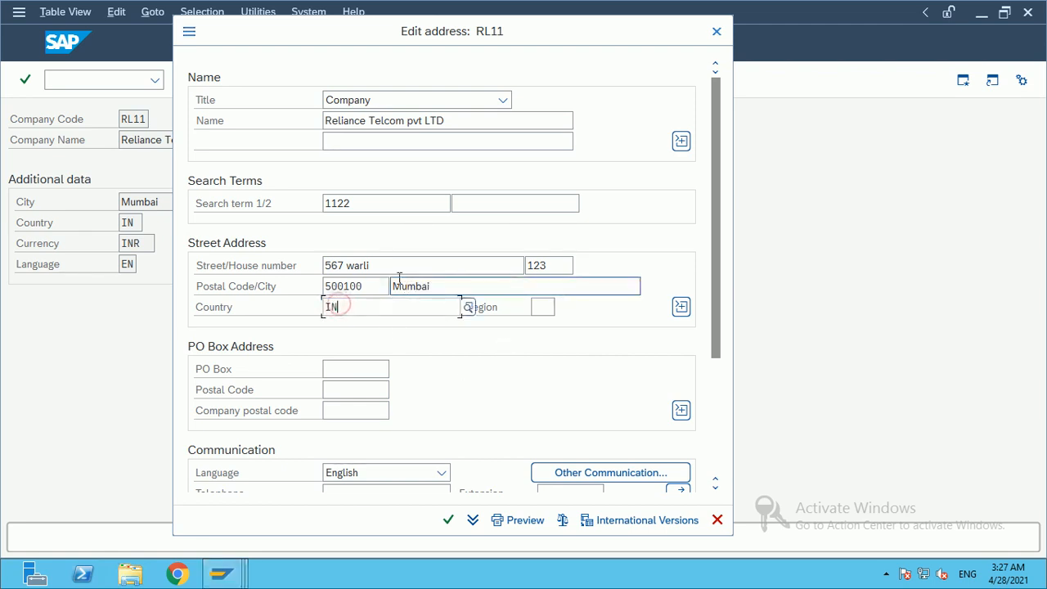
pyautogui.click(537, 306)
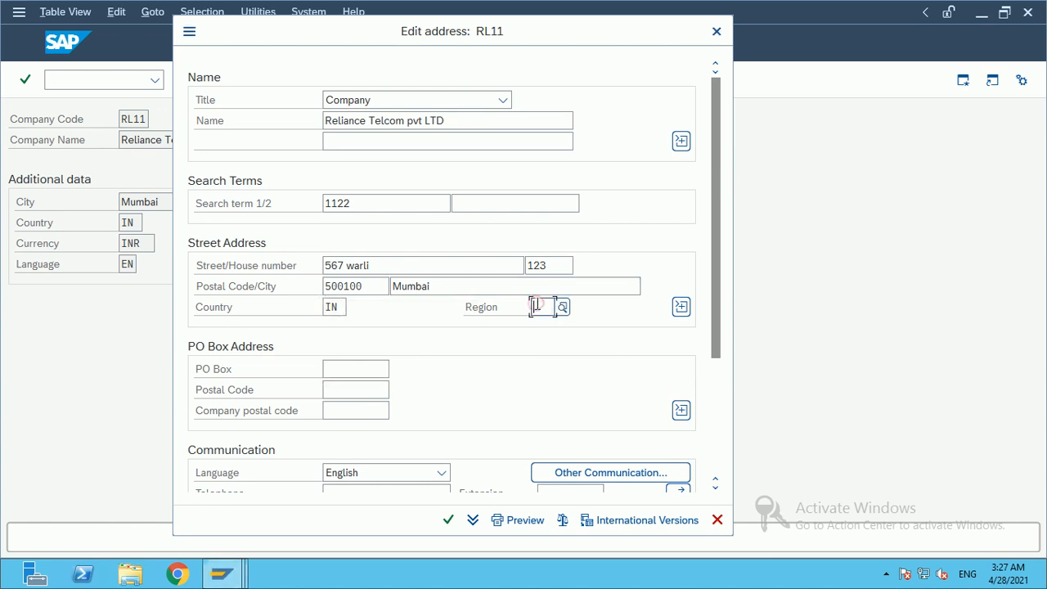
# Step: Choose region 13 (Maharashtra) and accept the RL11 address
pyautogui.click(564, 309)
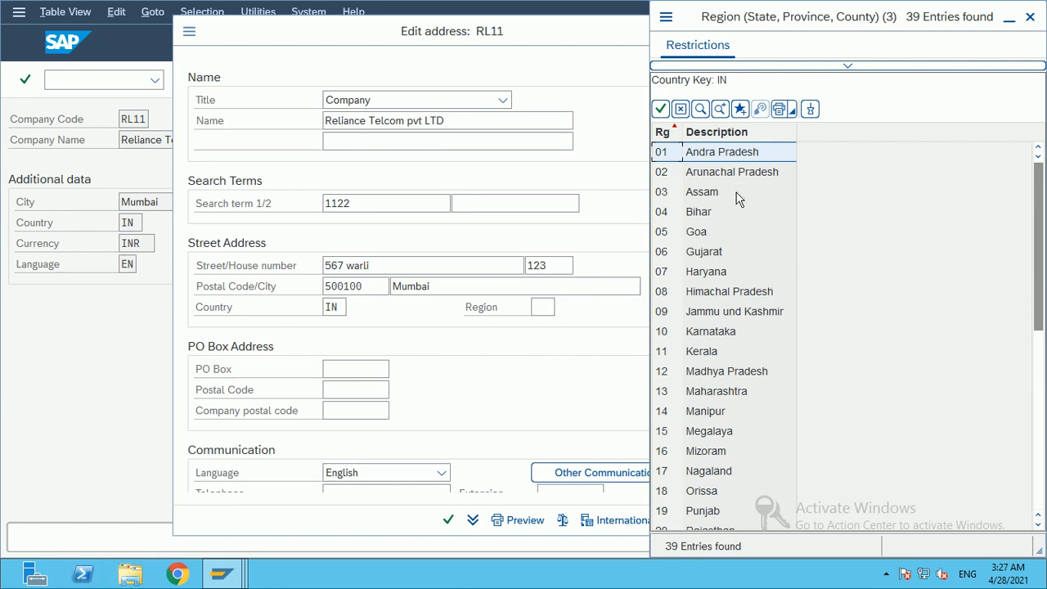
pyautogui.scroll(-2, 752, 319)
pyautogui.scroll(-5, 752, 320)
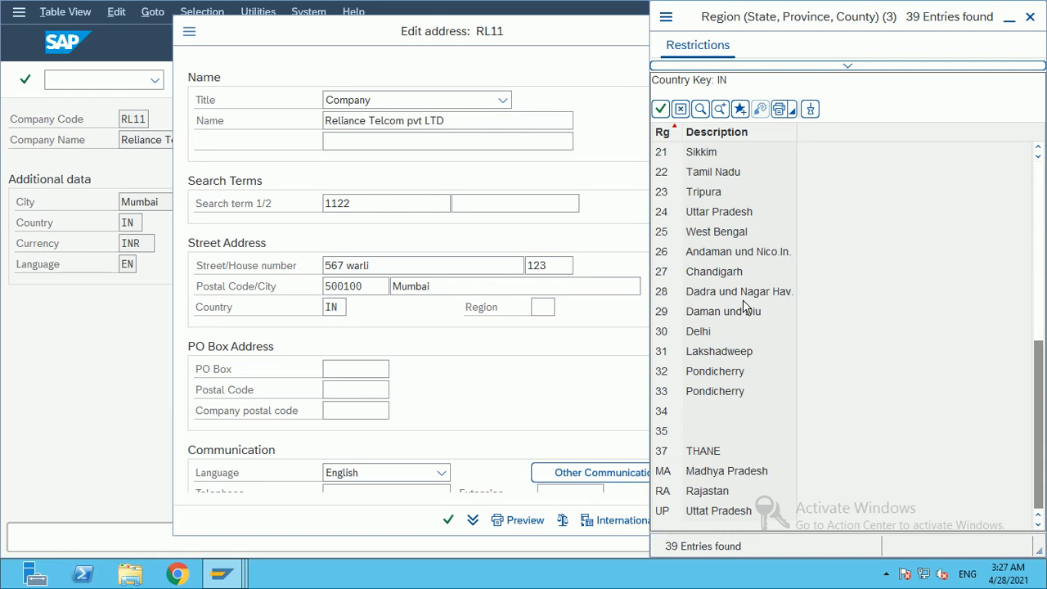
pyautogui.scroll(2, 745, 306)
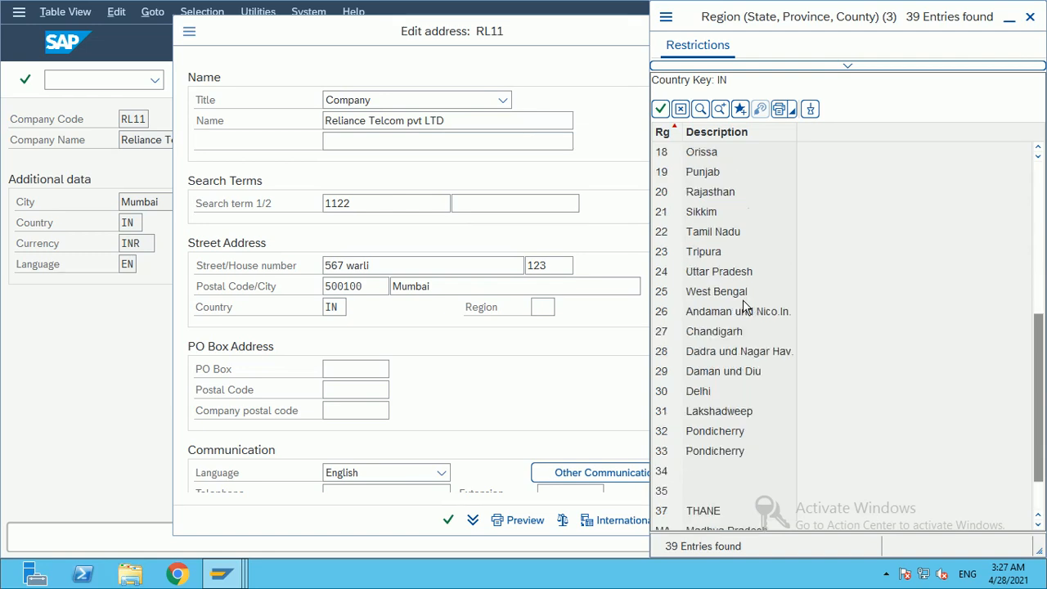
pyautogui.scroll(2, 744, 306)
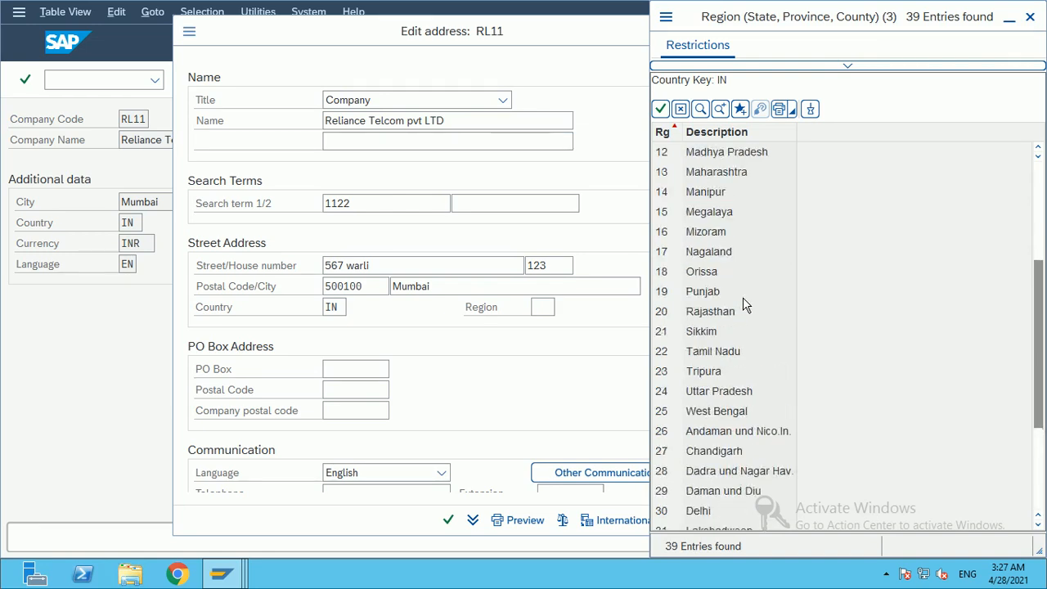
pyautogui.doubleClick(735, 232)
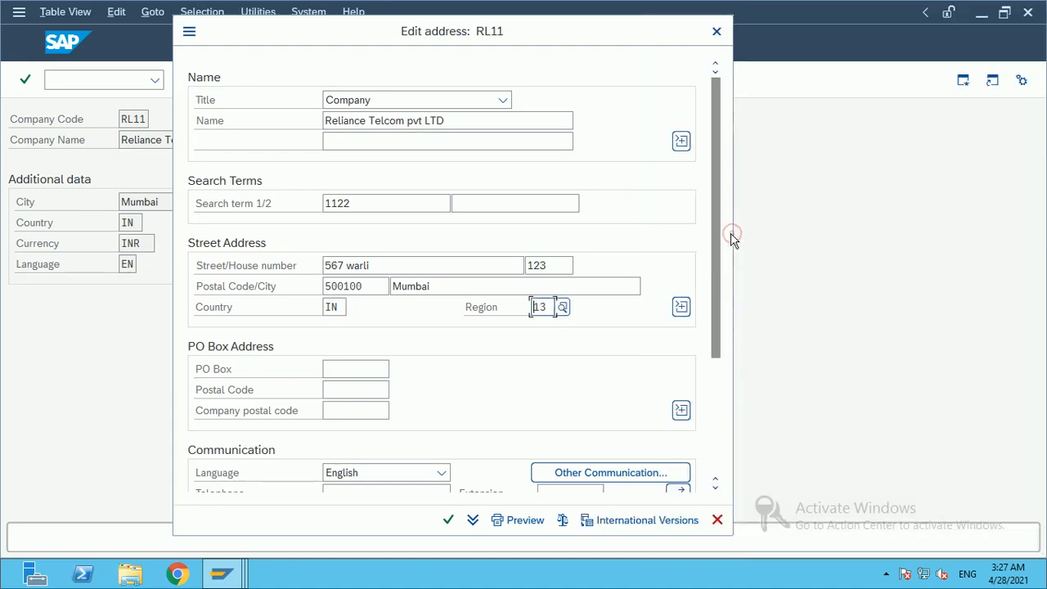
pyautogui.scroll(-4, 536, 388)
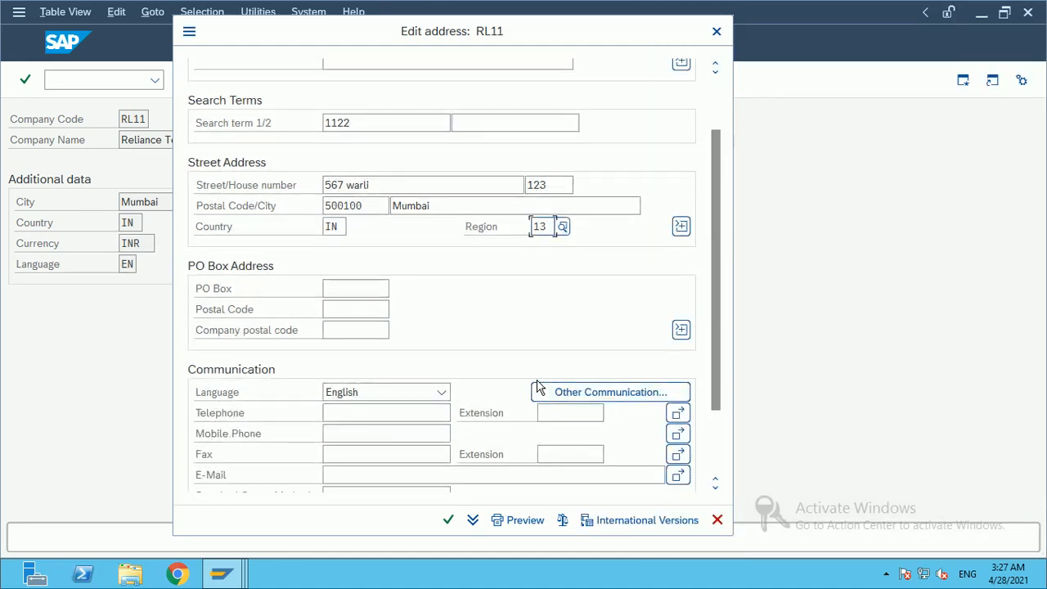
pyautogui.scroll(4, 533, 372)
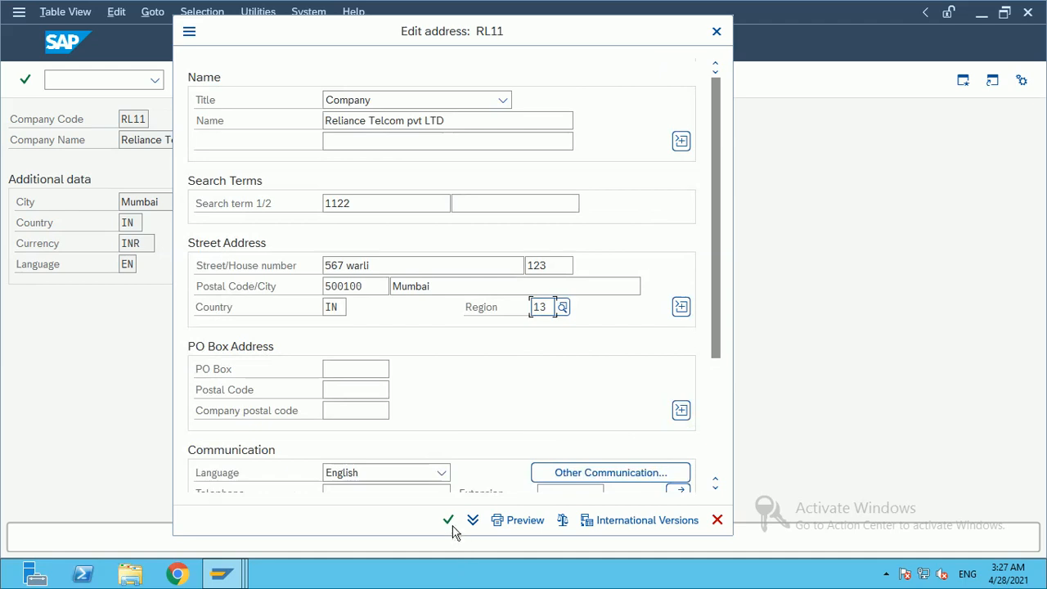
pyautogui.click(448, 521)
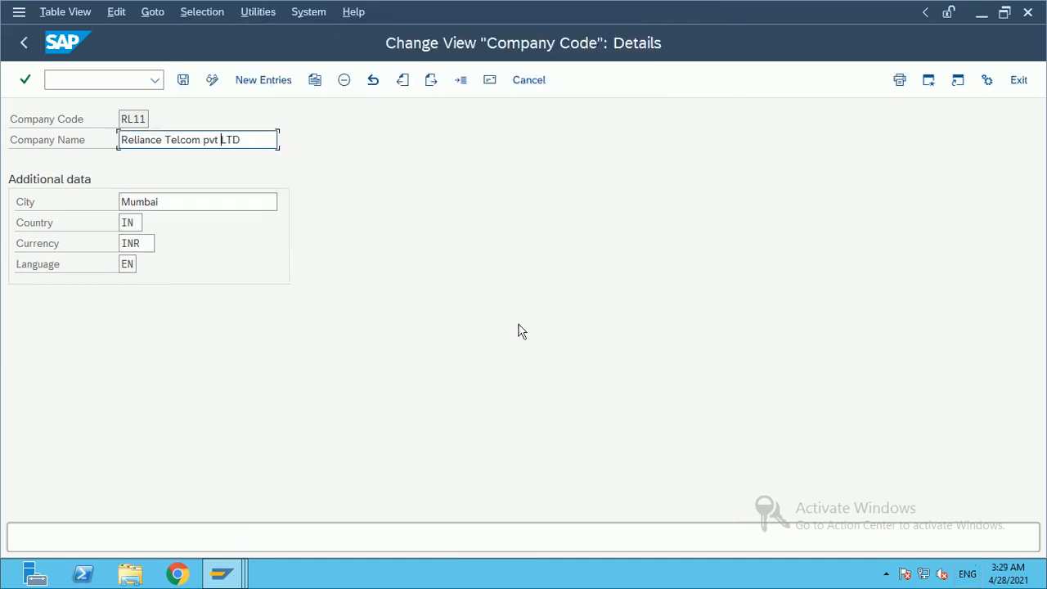
# Step: Save RL11 under request ECCK901747 and return to the company code overview
pyautogui.click(183, 81)
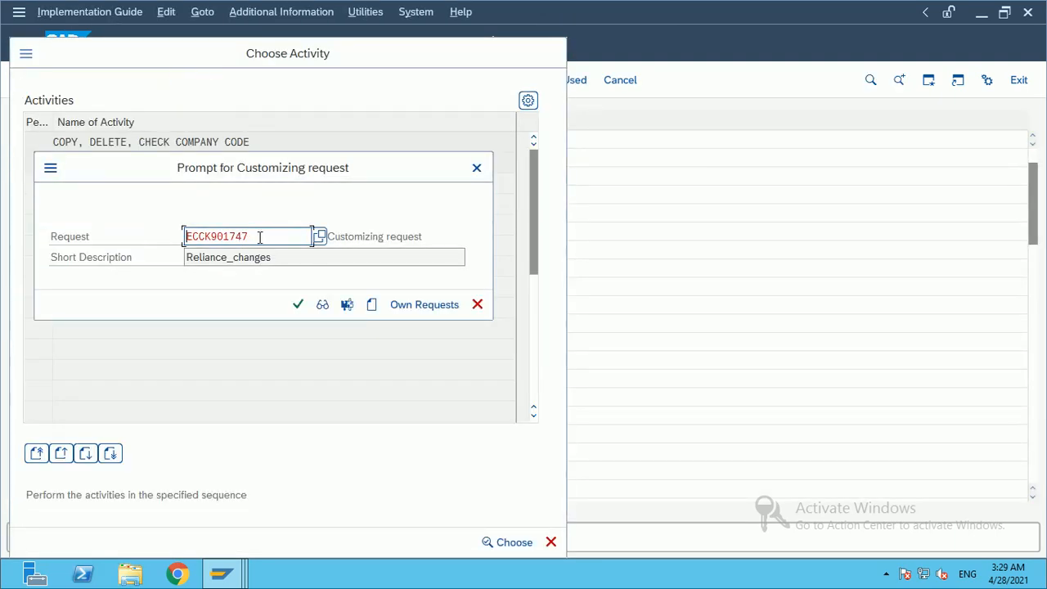
pyautogui.moveTo(296, 256); pyautogui.dragTo(171, 257)
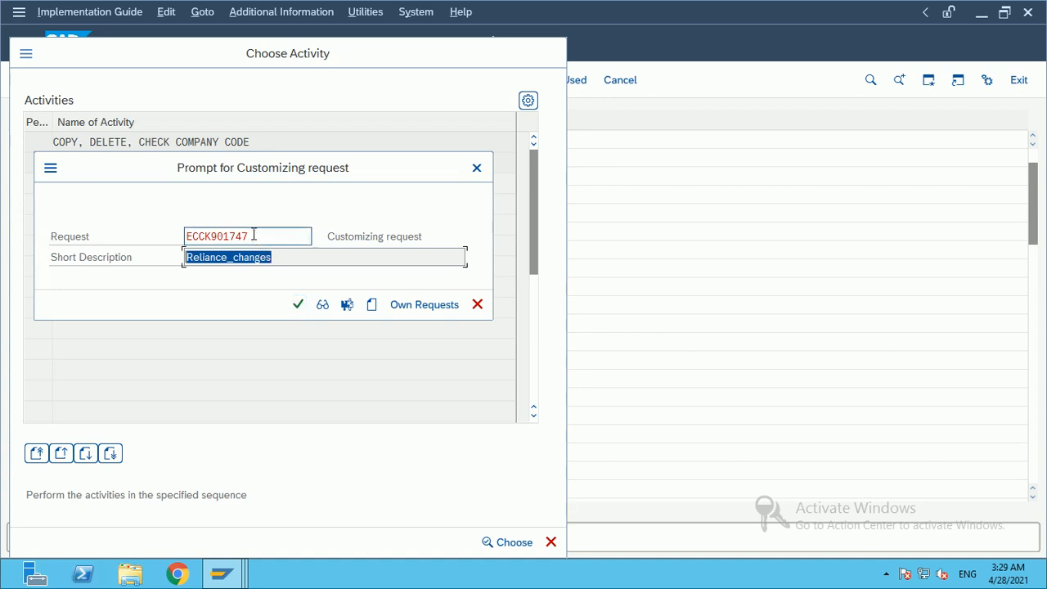
pyautogui.moveTo(257, 236); pyautogui.dragTo(115, 235)
pyautogui.click(297, 309)
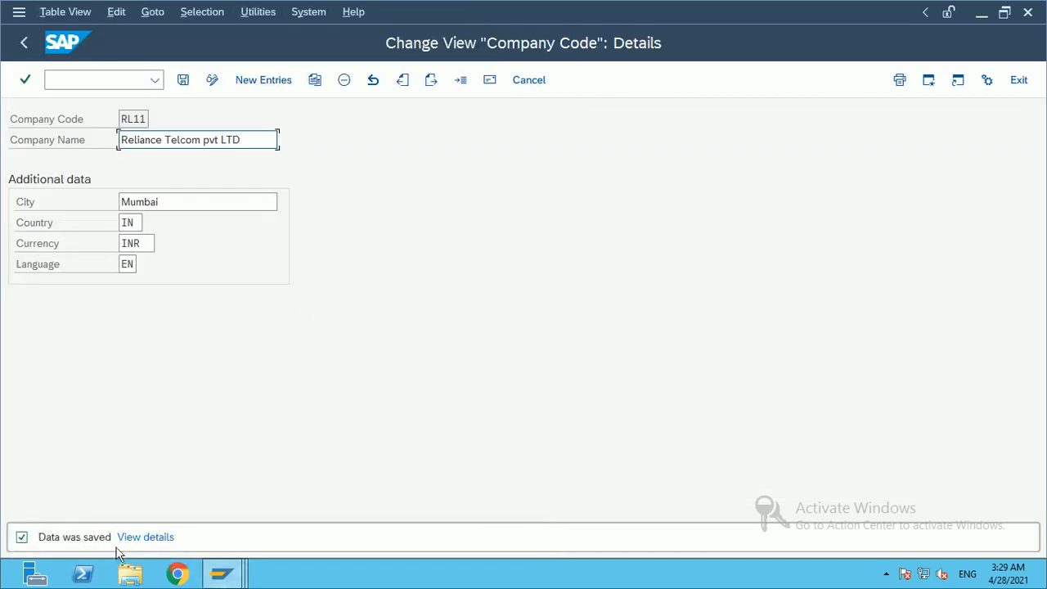
pyautogui.click(23, 44)
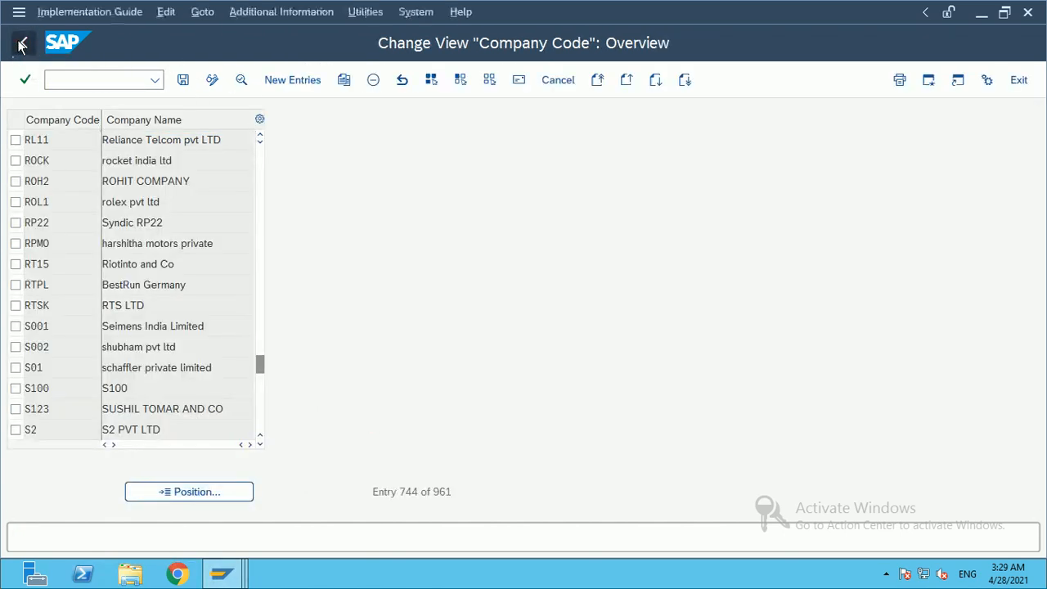
# Step: Return to the IMG tree and run Assignment > Financial Accounting > Assign company code to company
pyautogui.click(21, 46)
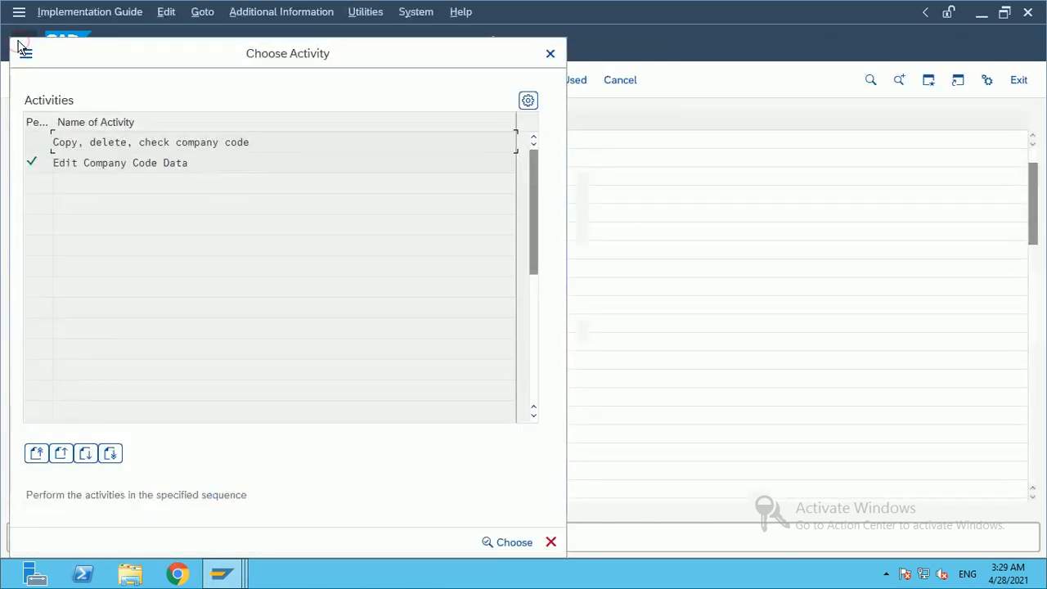
pyautogui.click(549, 54)
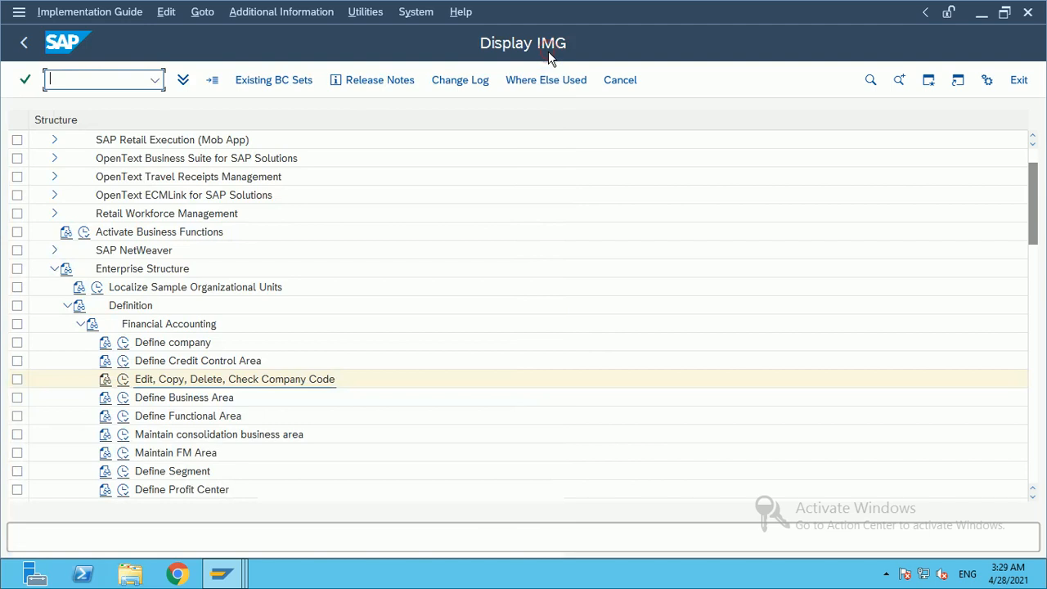
pyautogui.click(79, 326)
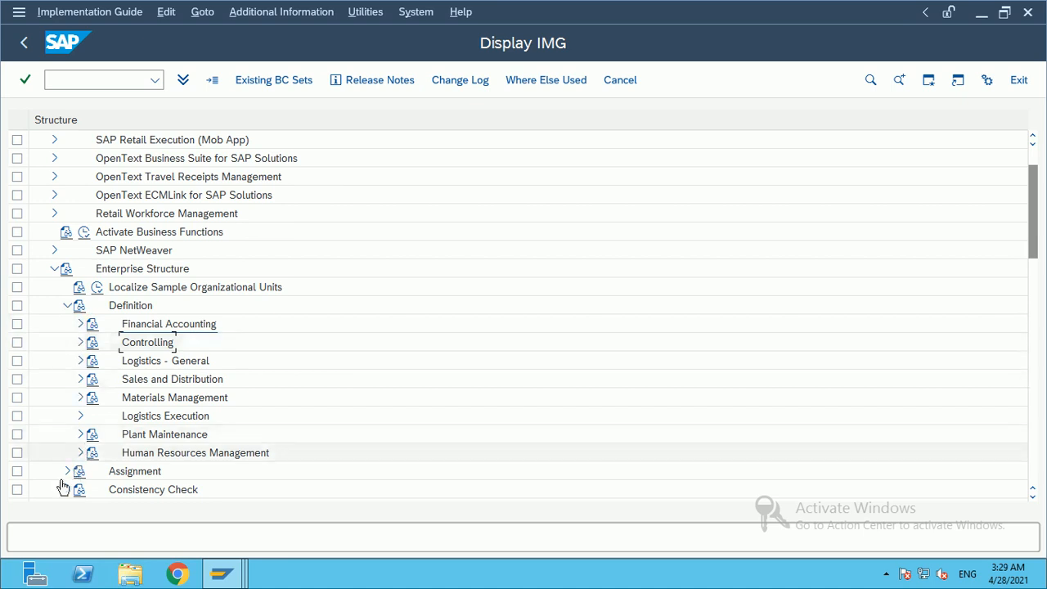
pyautogui.scroll(-1, 245, 352)
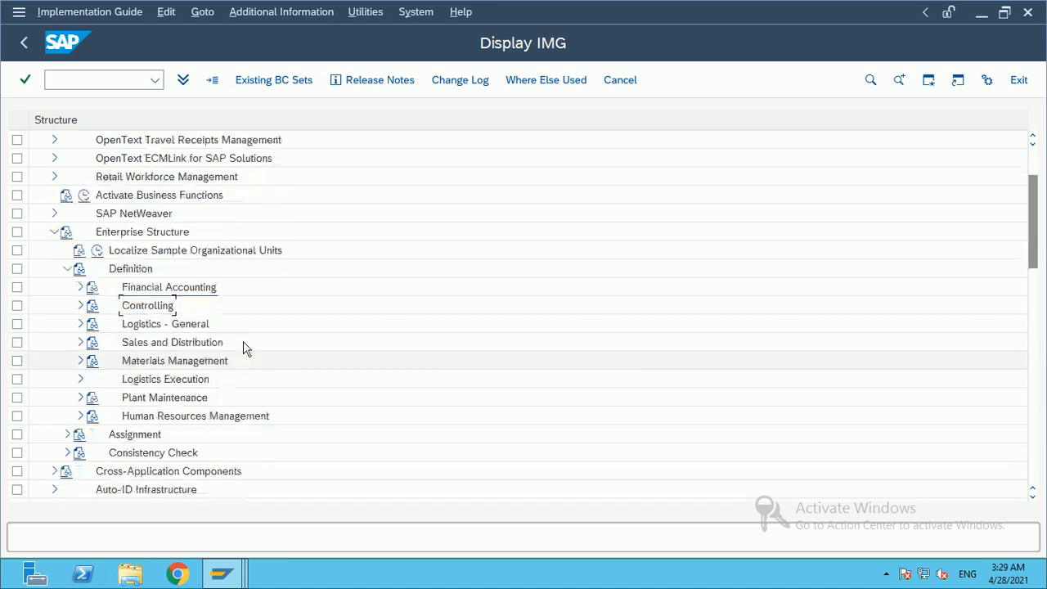
pyautogui.click(68, 434)
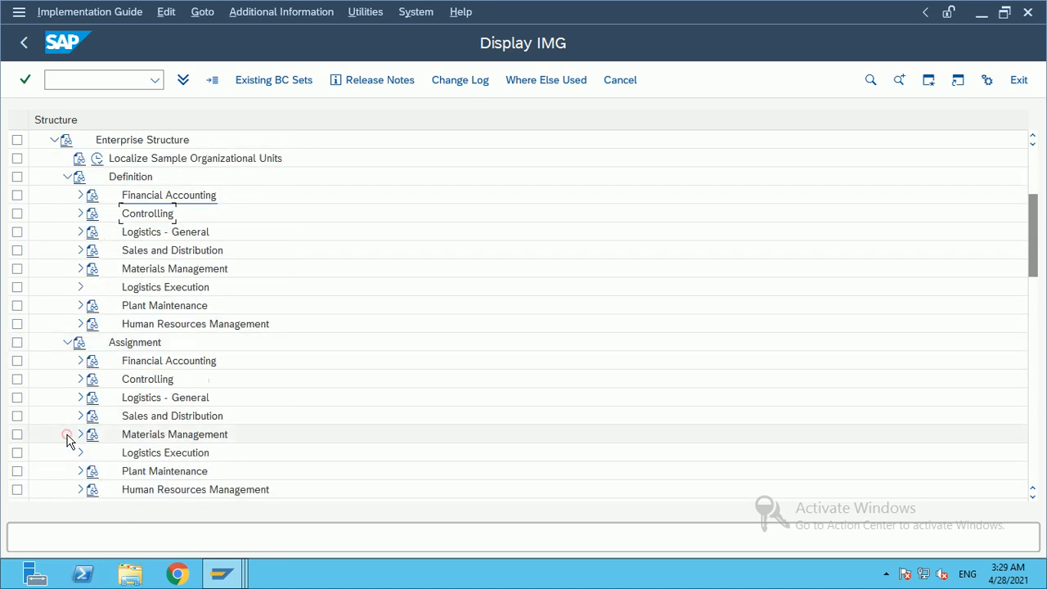
pyautogui.click(82, 360)
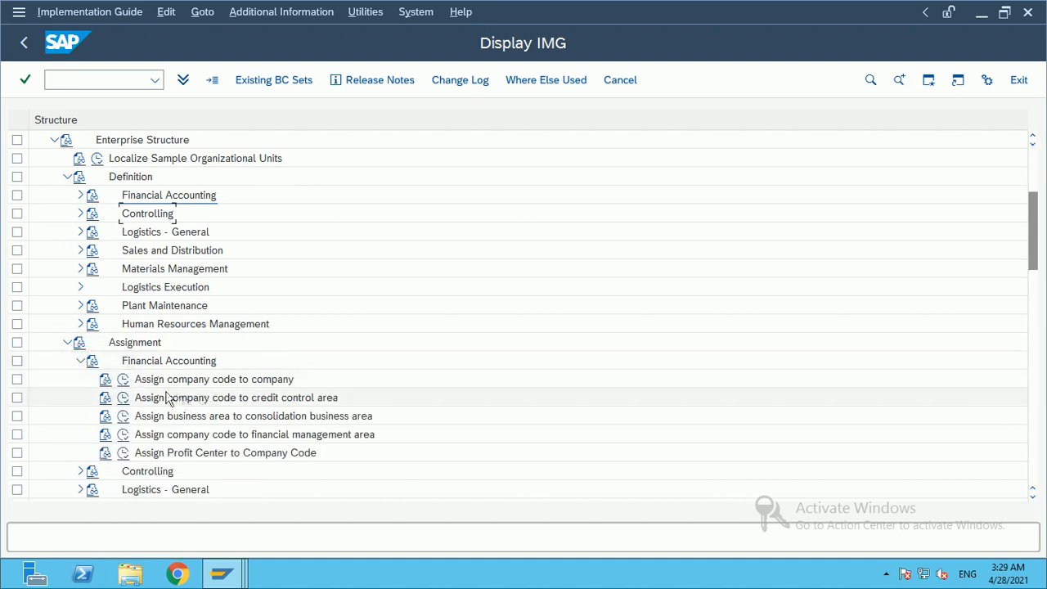
pyautogui.click(124, 381)
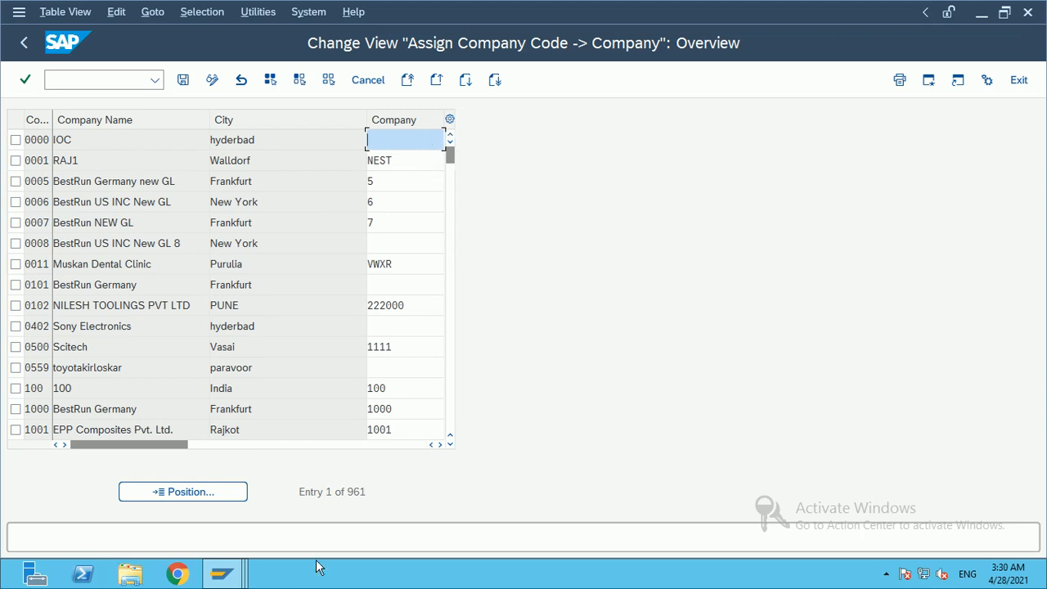
# Step: Position the assignment table on company code RL11 and select its Company field
pyautogui.click(185, 494)
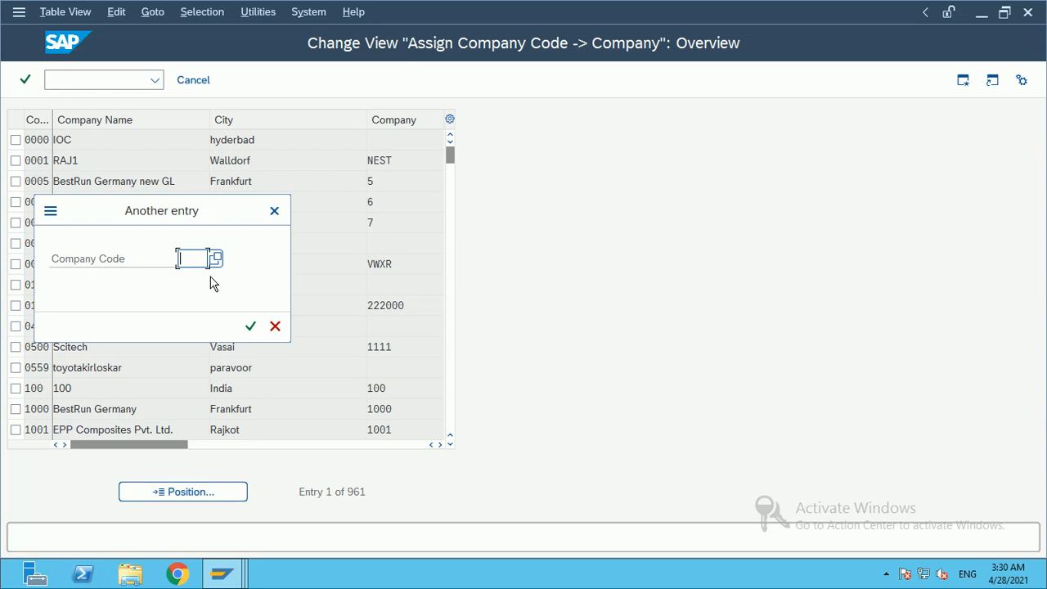
pyautogui.write('RL11')
pyautogui.press('Return')
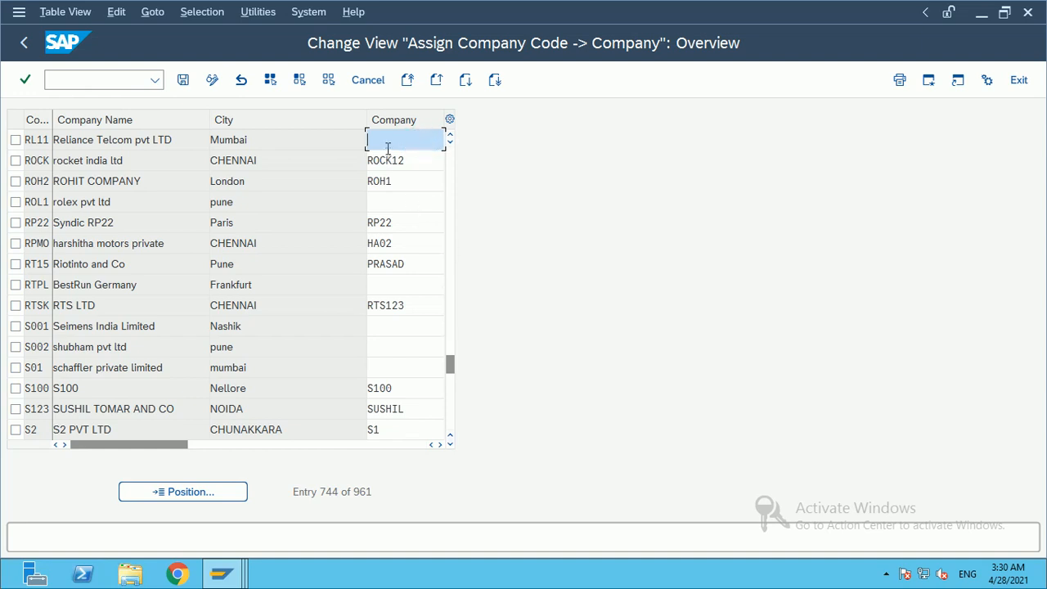
pyautogui.click(440, 445)
# Step: Pick RELIAN from the Company lookup list as the company for RL11
pyautogui.click(138, 140)
pyautogui.scroll(-2, 172, 375)
pyautogui.scroll(-20, 172, 374)
pyautogui.moveTo(498, 231); pyautogui.dragTo(501, 292)
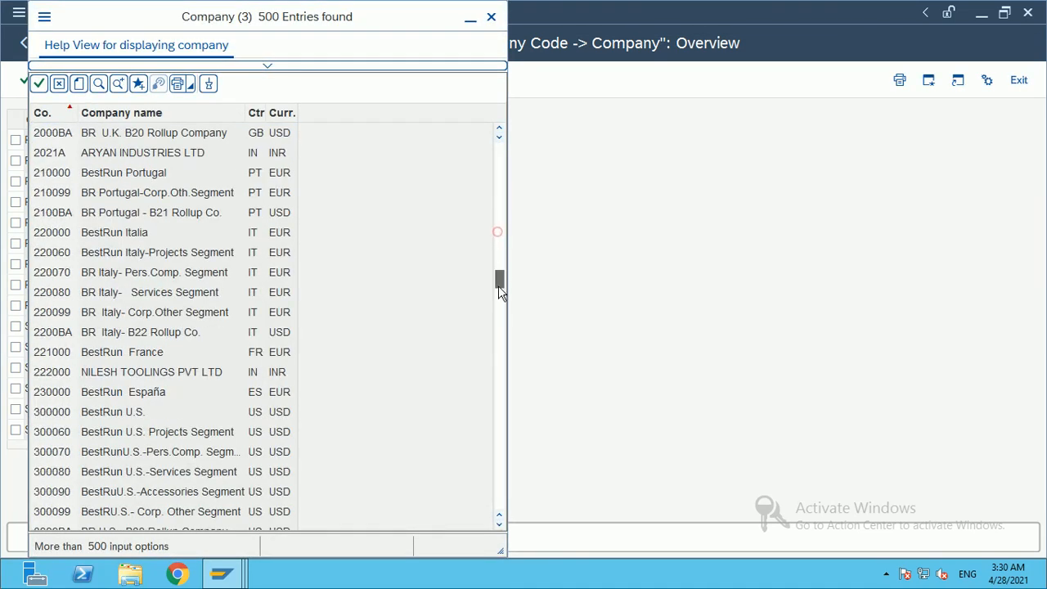
pyautogui.scroll(-9, 139, 391)
pyautogui.scroll(-16, 138, 390)
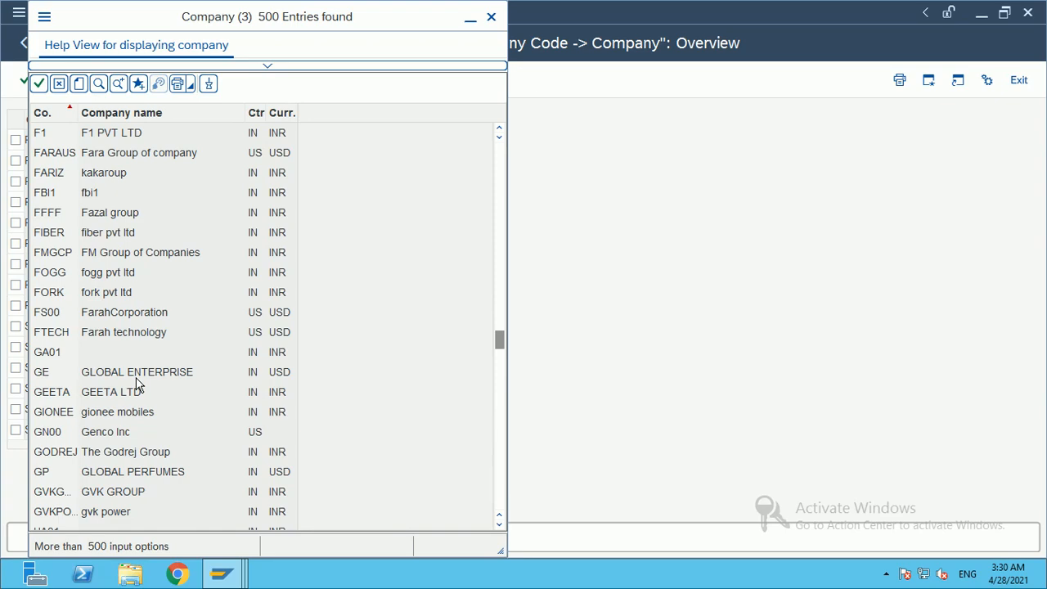
pyautogui.scroll(-20, 138, 385)
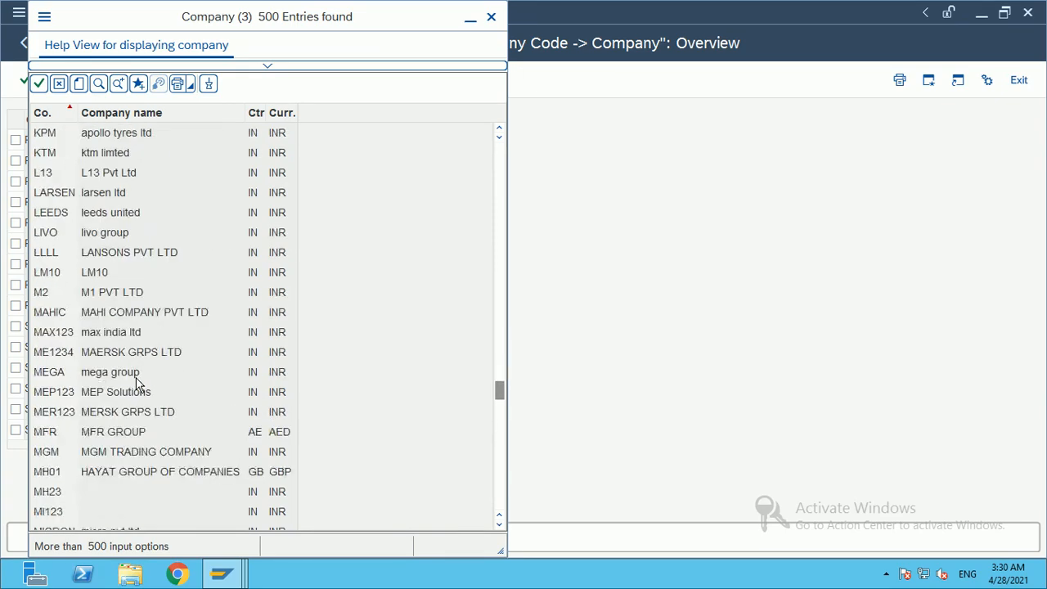
pyautogui.scroll(-20, 138, 384)
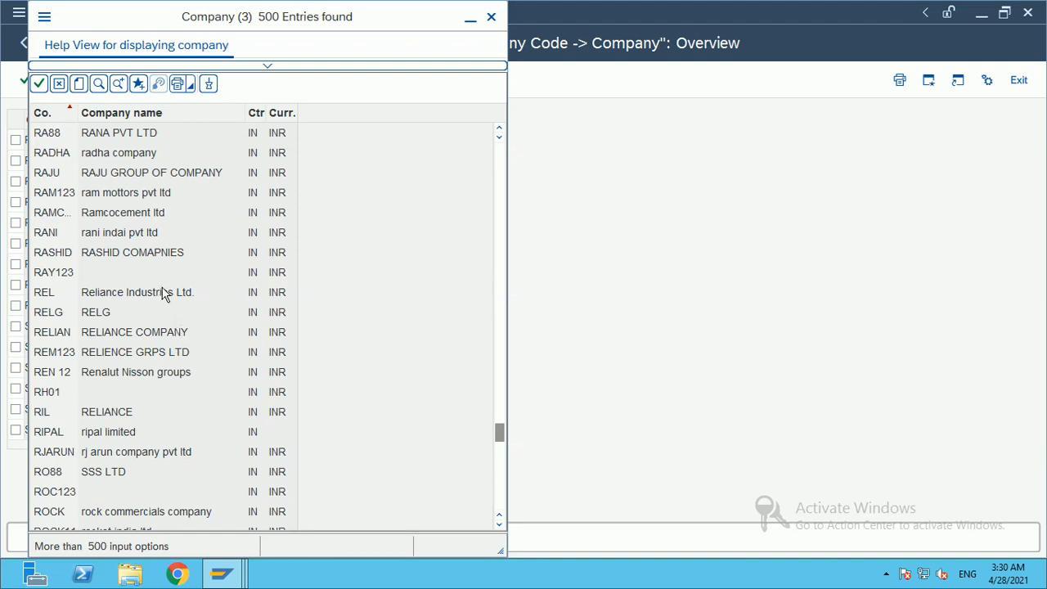
pyautogui.scroll(-1, 166, 275)
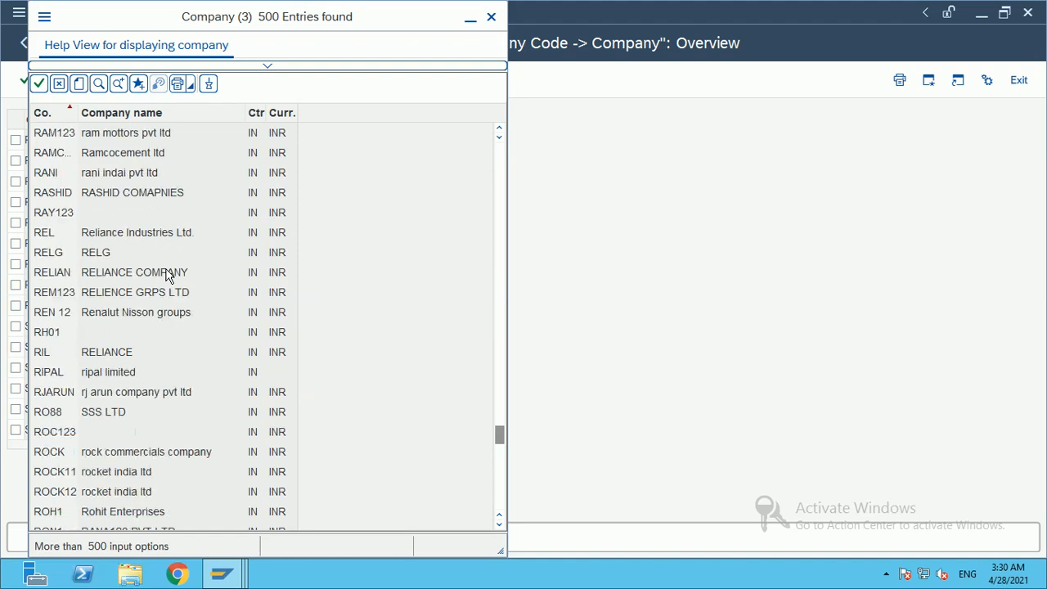
pyautogui.scroll(-2, 166, 276)
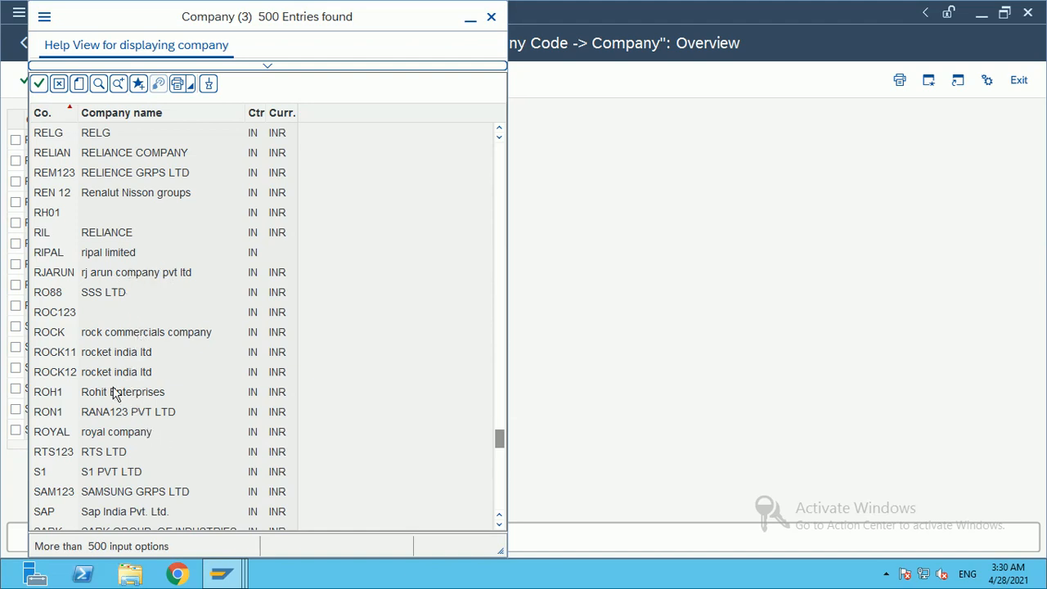
pyautogui.scroll(1, 115, 390)
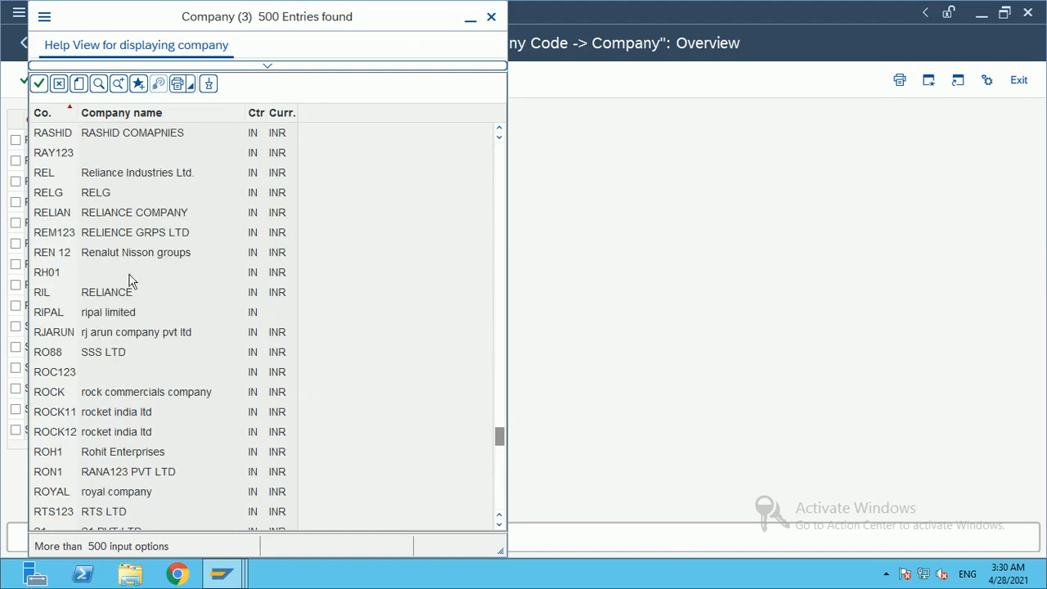
pyautogui.doubleClick(131, 214)
pyautogui.click(206, 262)
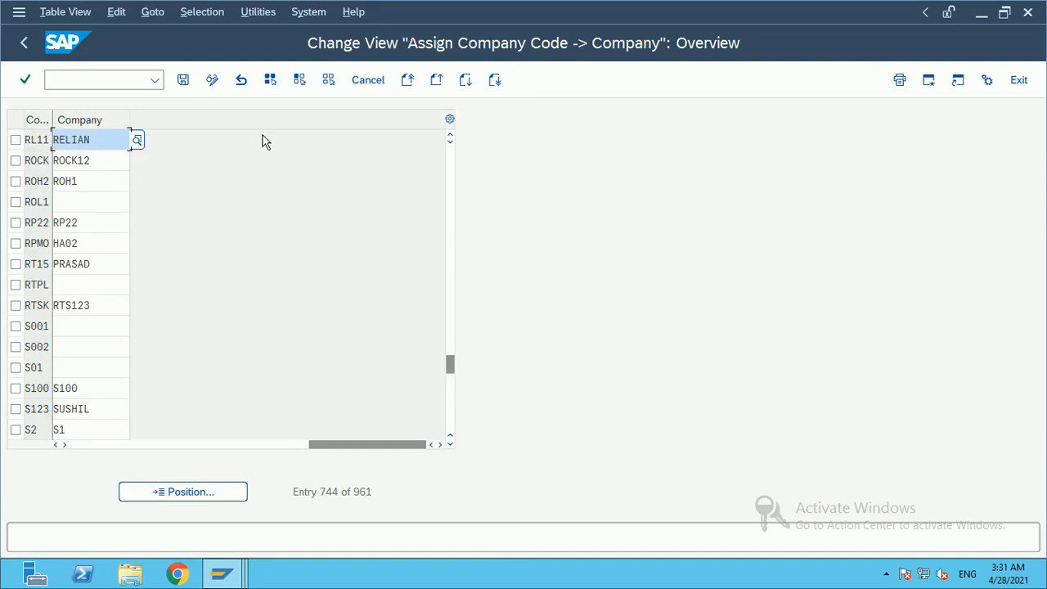
pyautogui.moveTo(129, 141); pyautogui.dragTo(53, 141)
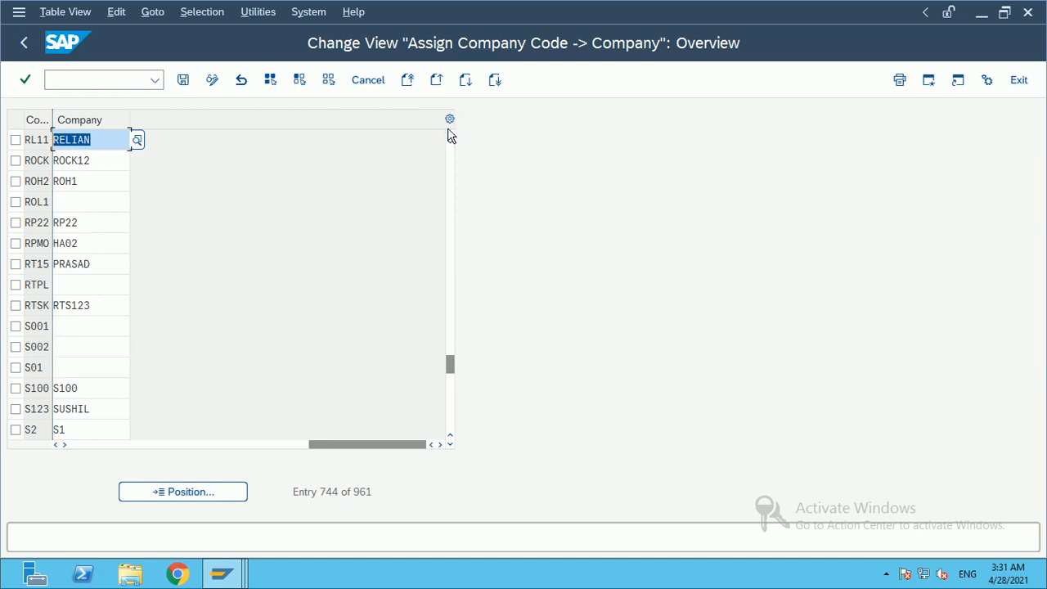
pyautogui.click(96, 141)
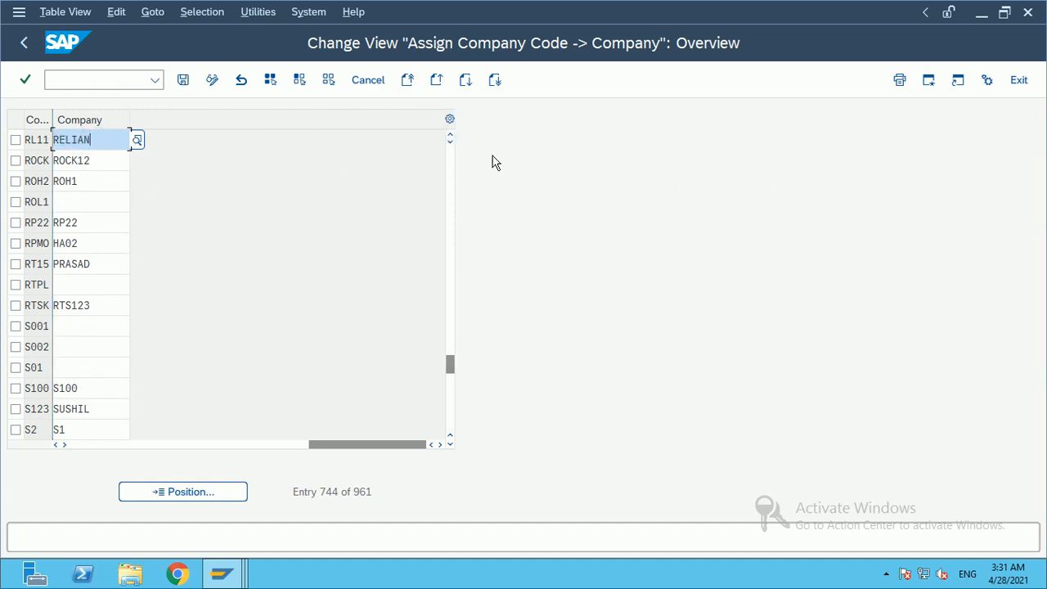
pyautogui.doubleClick(107, 135)
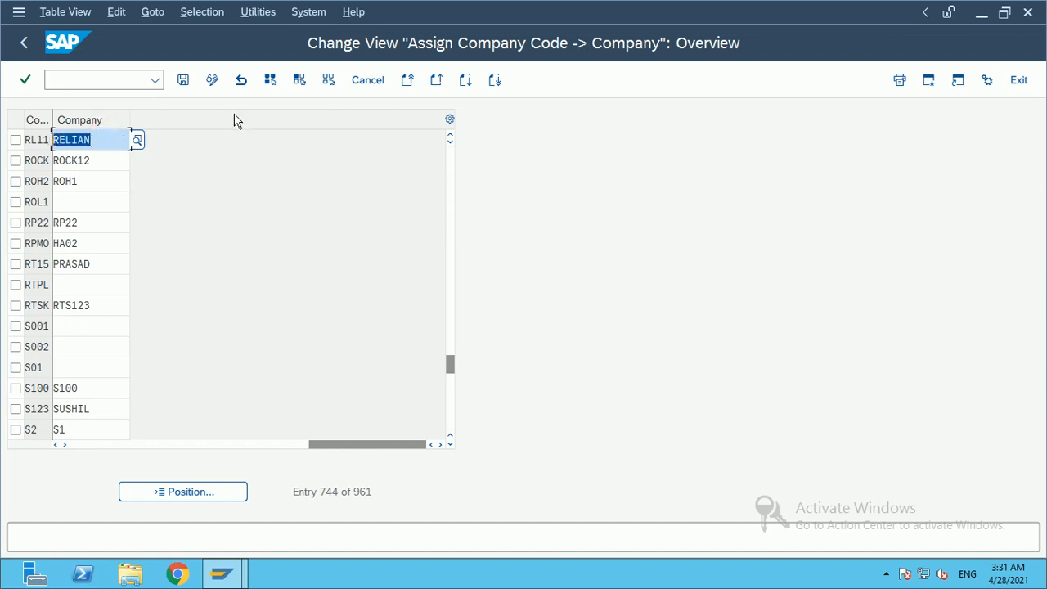
pyautogui.click(104, 141)
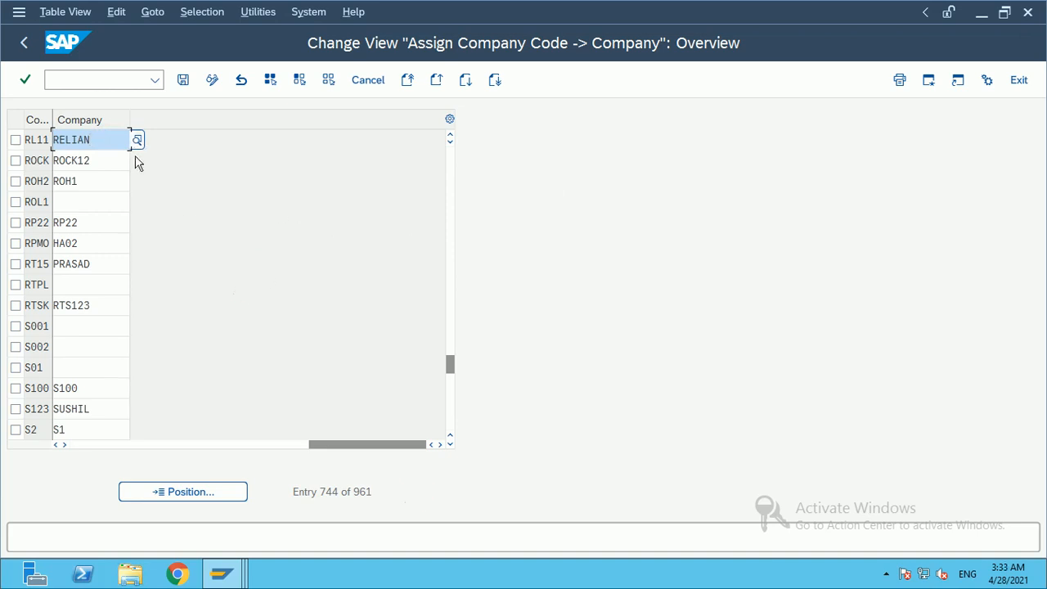
pyautogui.moveTo(330, 444); pyautogui.dragTo(143, 447)
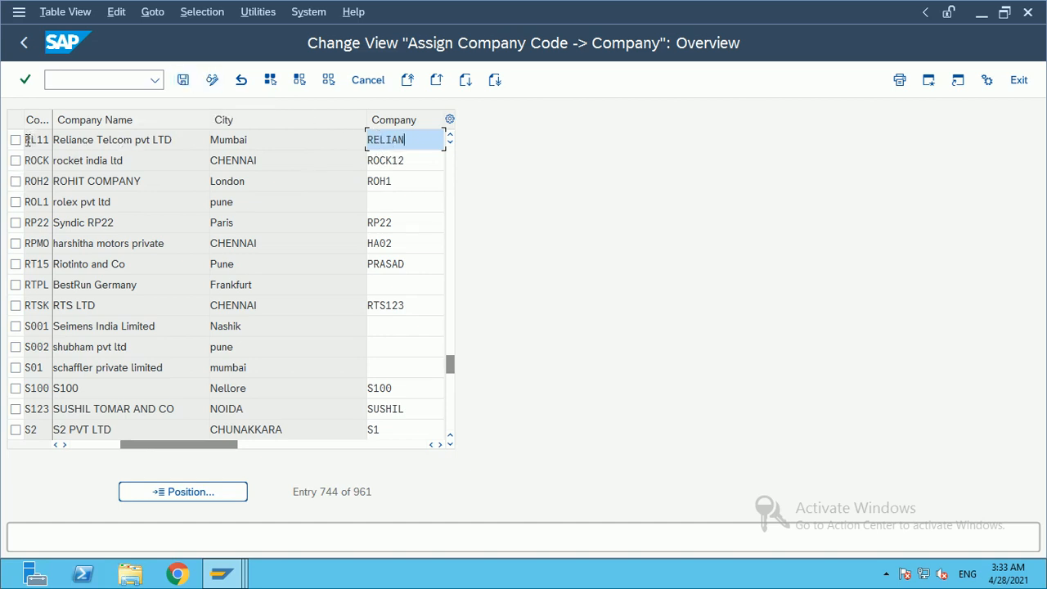
pyautogui.click(439, 444)
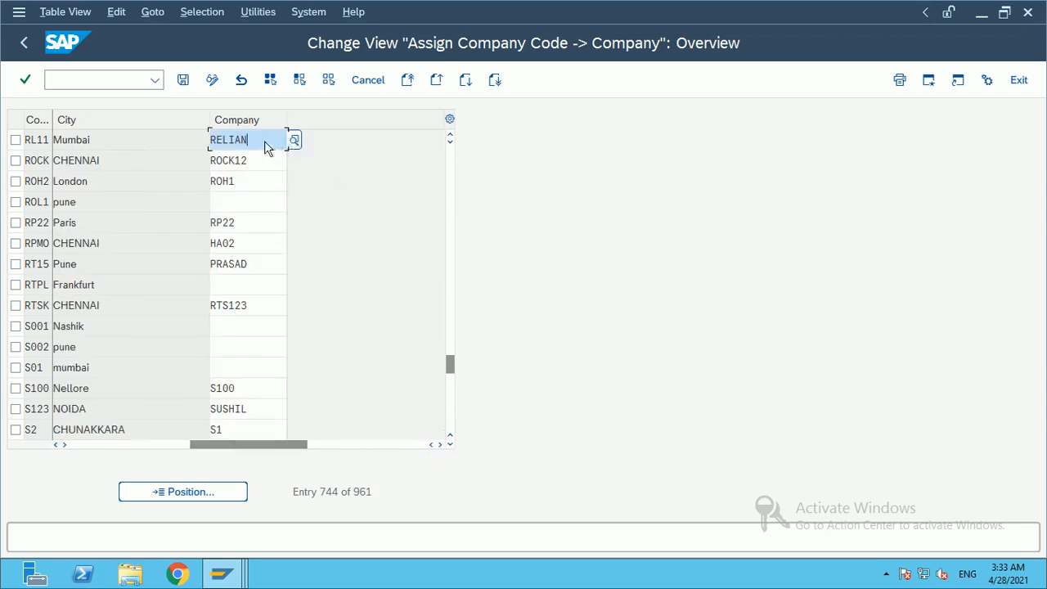
pyautogui.moveTo(258, 139); pyautogui.dragTo(166, 139)
# Step: Save the RL11 assignment, confirming the Reliance_changes customizing request
pyautogui.click(182, 81)
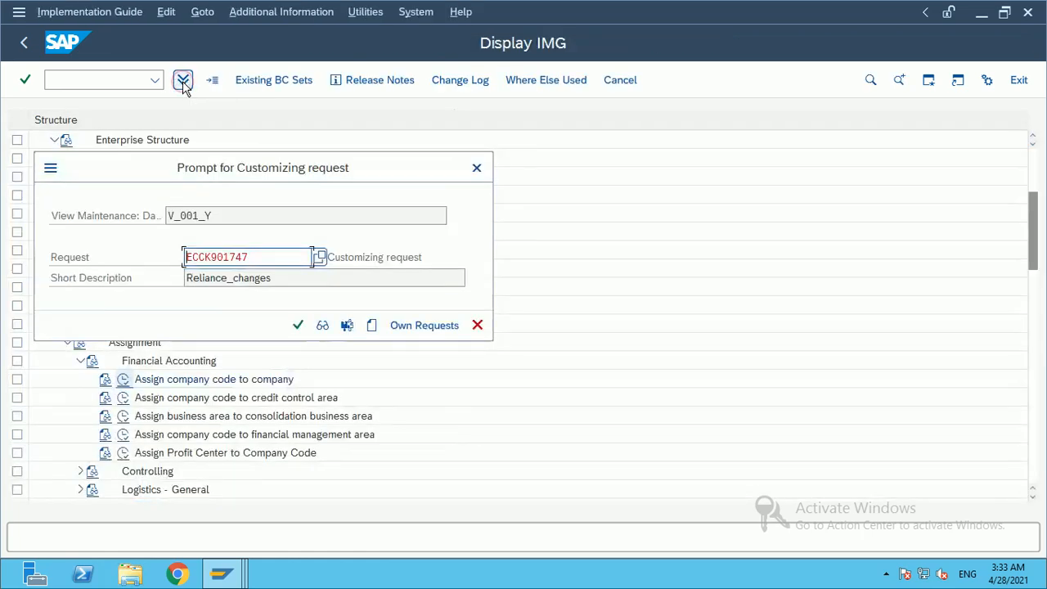
pyautogui.click(300, 326)
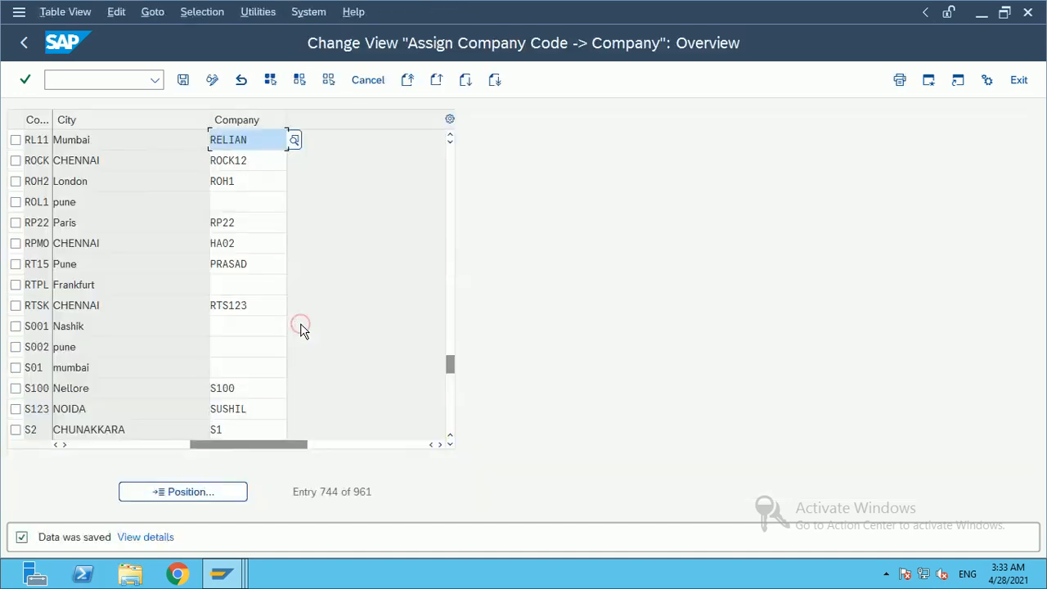
pyautogui.hotkey('ctrl', 's')
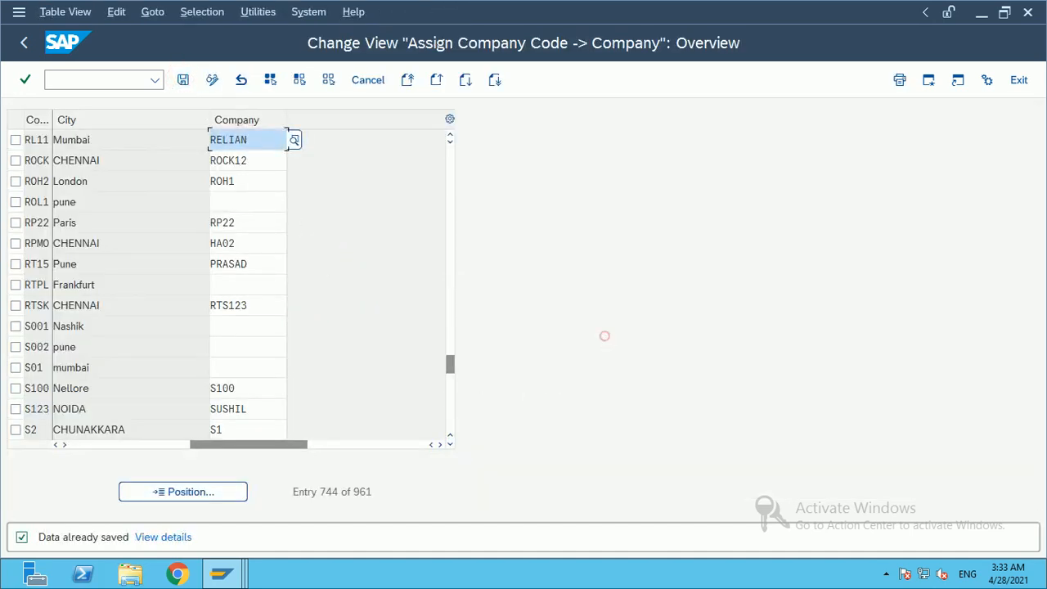
pyautogui.moveTo(510, 6)
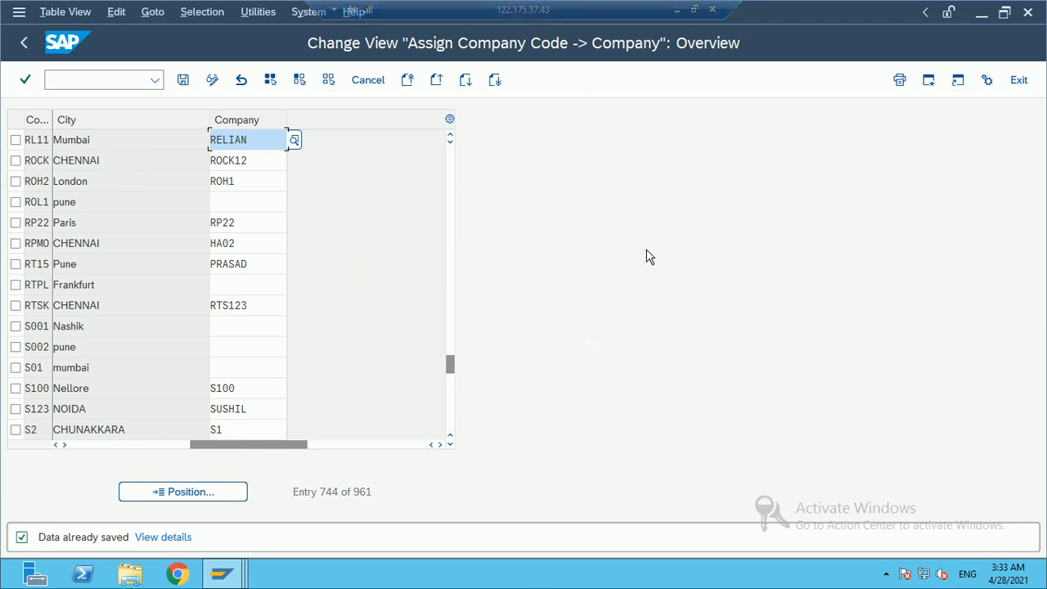
# Step: Switch to the SAP_training workbook and mark the Define Company and Define Company code rows
pyautogui.click(678, 10)
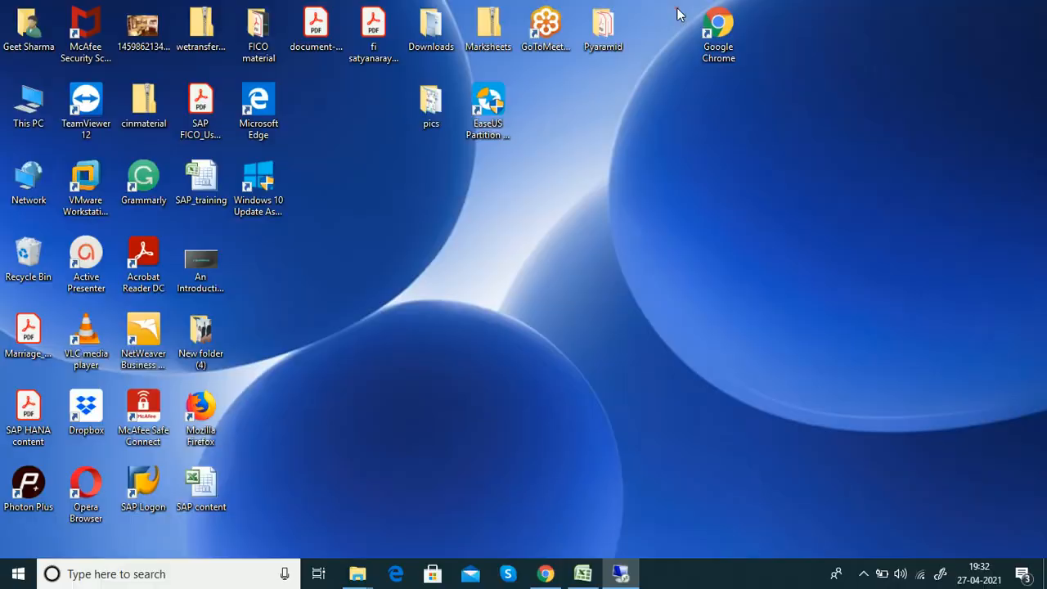
pyautogui.click(582, 574)
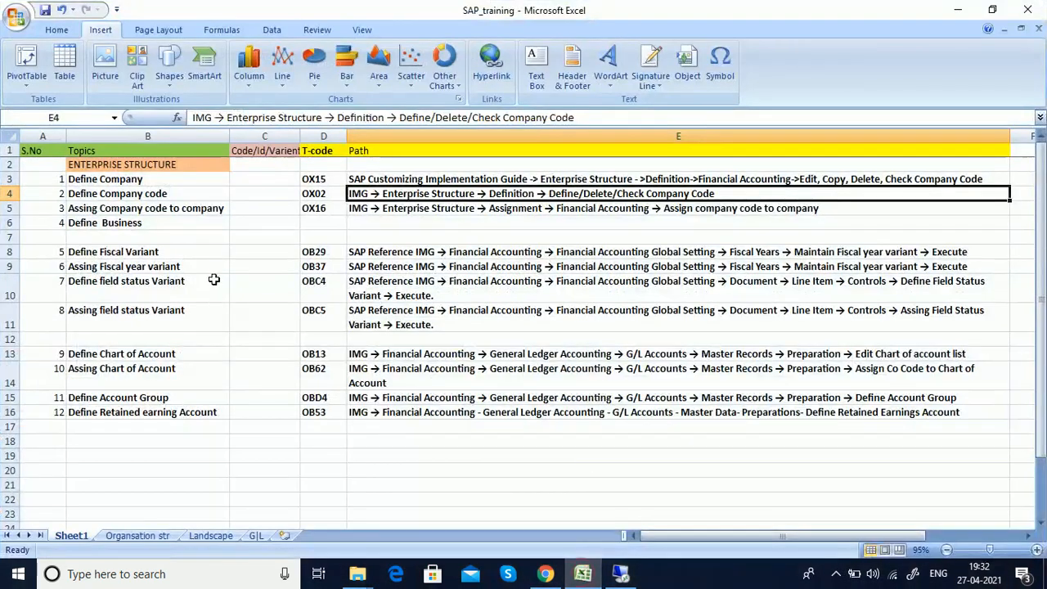
pyautogui.click(193, 250)
pyautogui.moveTo(105, 180); pyautogui.dragTo(336, 180)
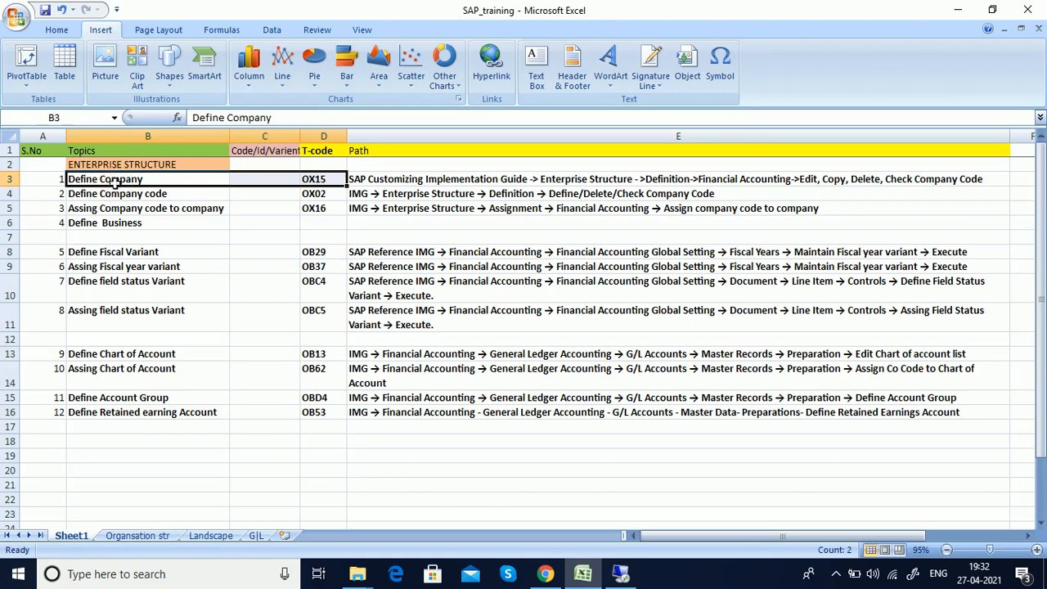
pyautogui.moveTo(130, 196); pyautogui.dragTo(335, 208)
# Step: Select the Define Business, Assign Fiscal year variant and Define Fiscal Variant topics
pyautogui.click(110, 226)
pyautogui.moveTo(223, 218); pyautogui.dragTo(411, 226)
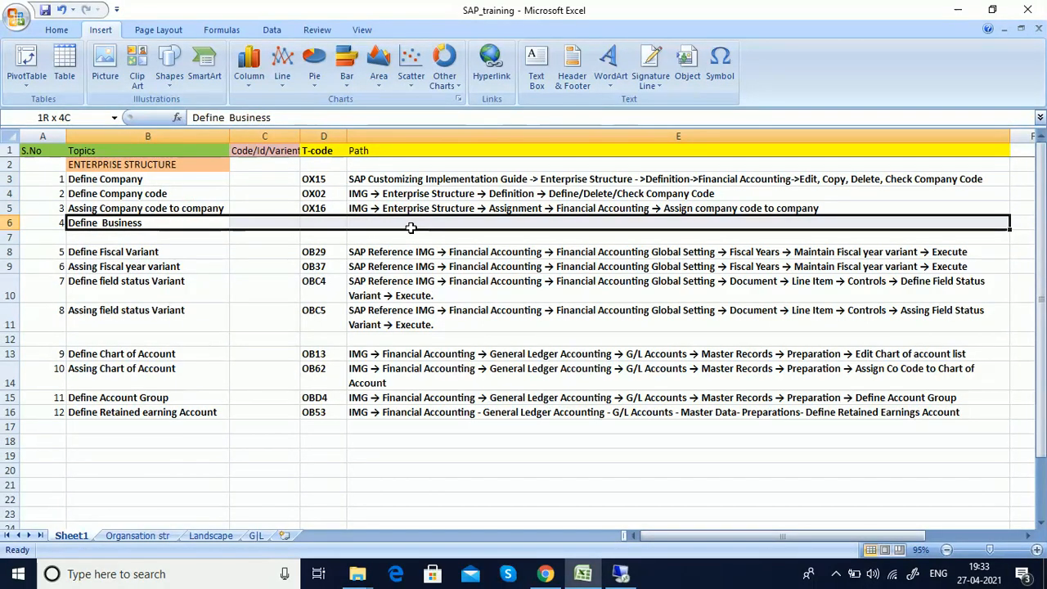
pyautogui.click(129, 221)
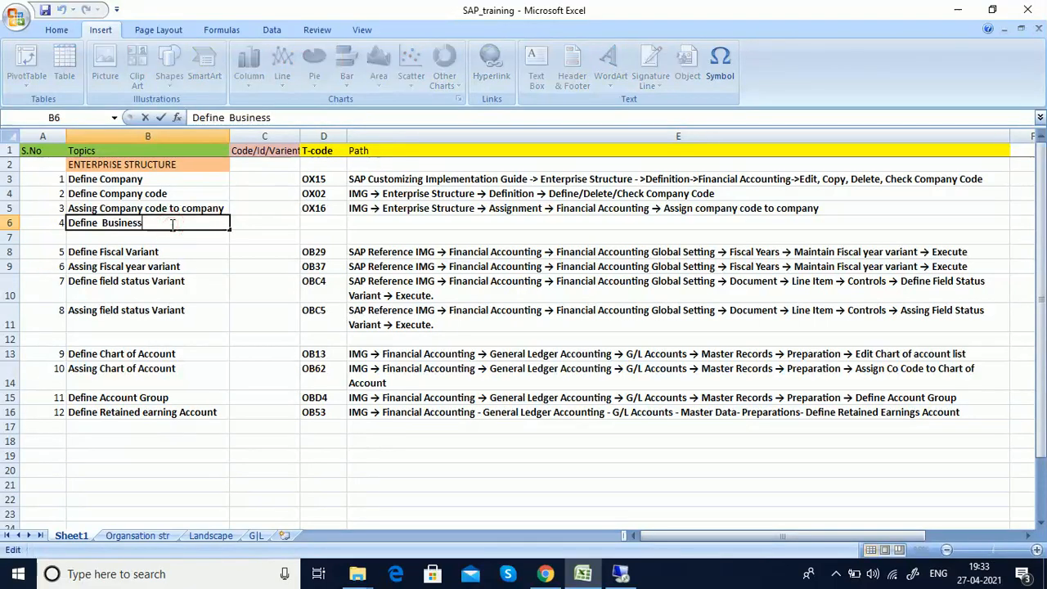
pyautogui.click(178, 265)
pyautogui.click(173, 252)
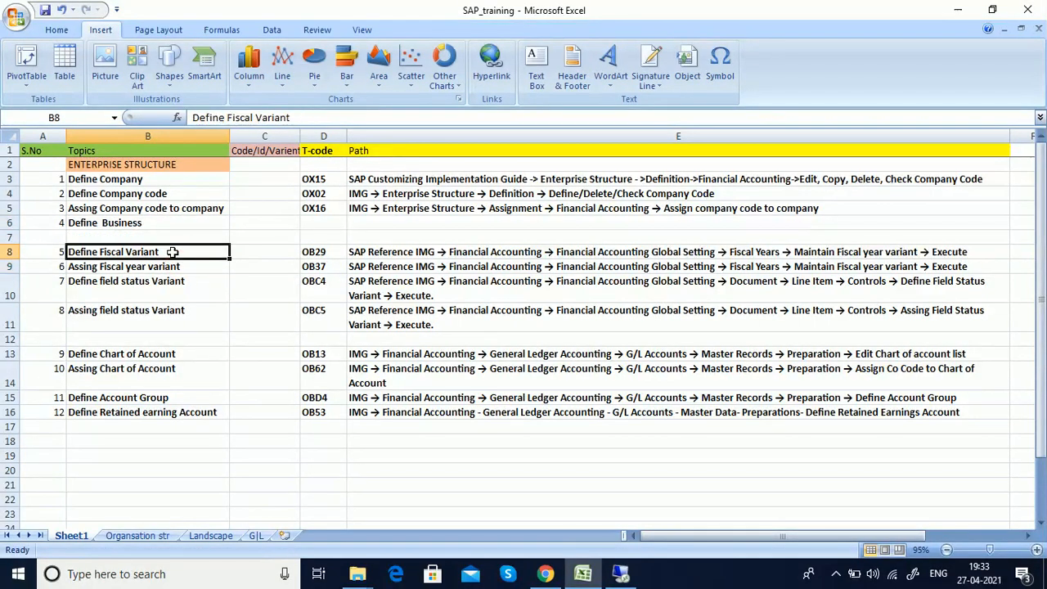